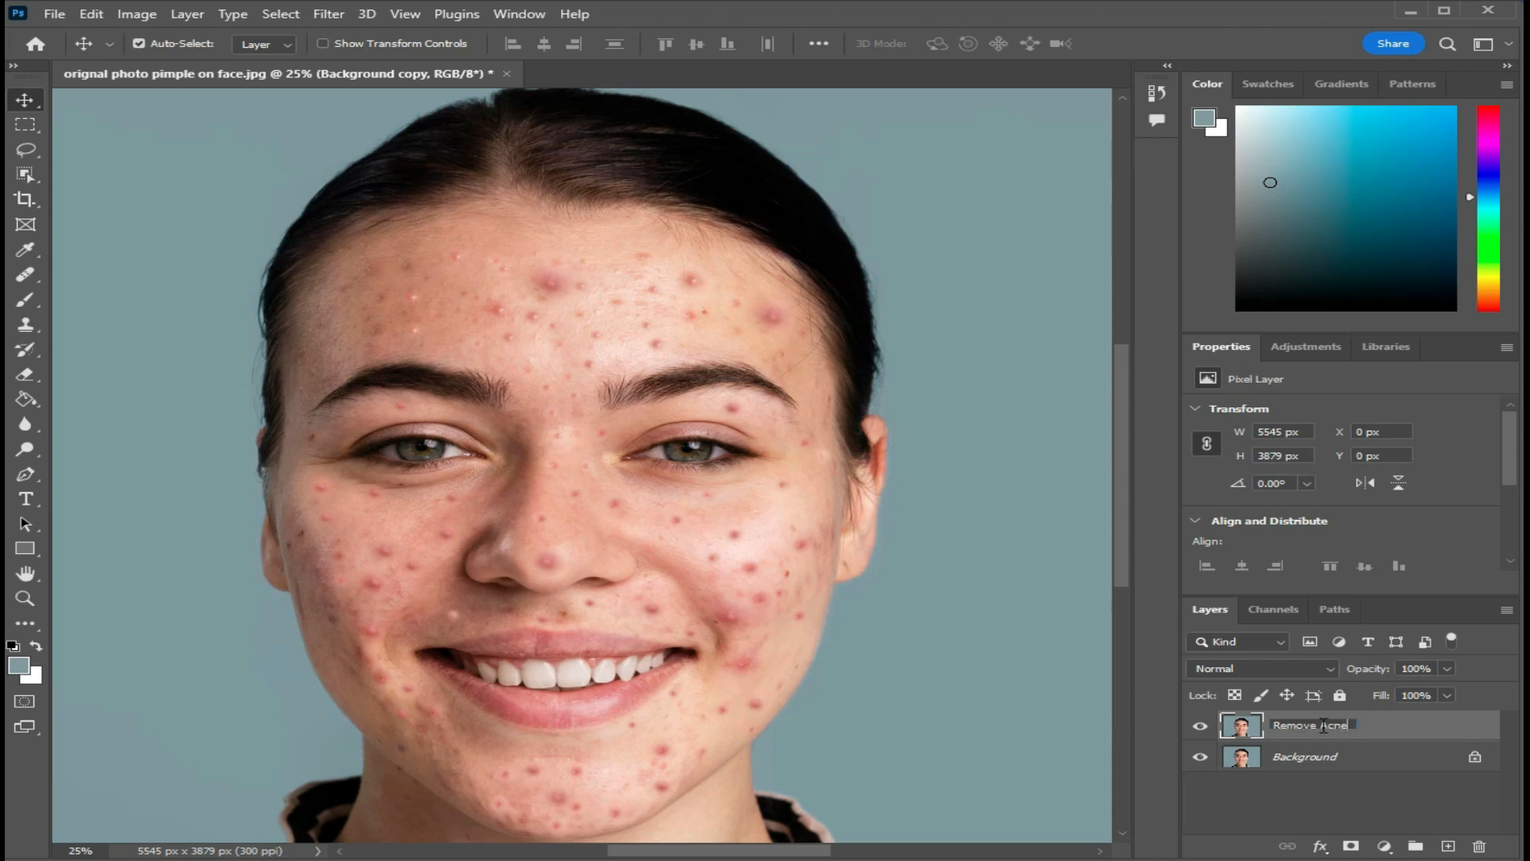
# Name the duplicated photo layer Remove Acne and add a Black & White adjustment layer above it
pyautogui.click(1368, 810)
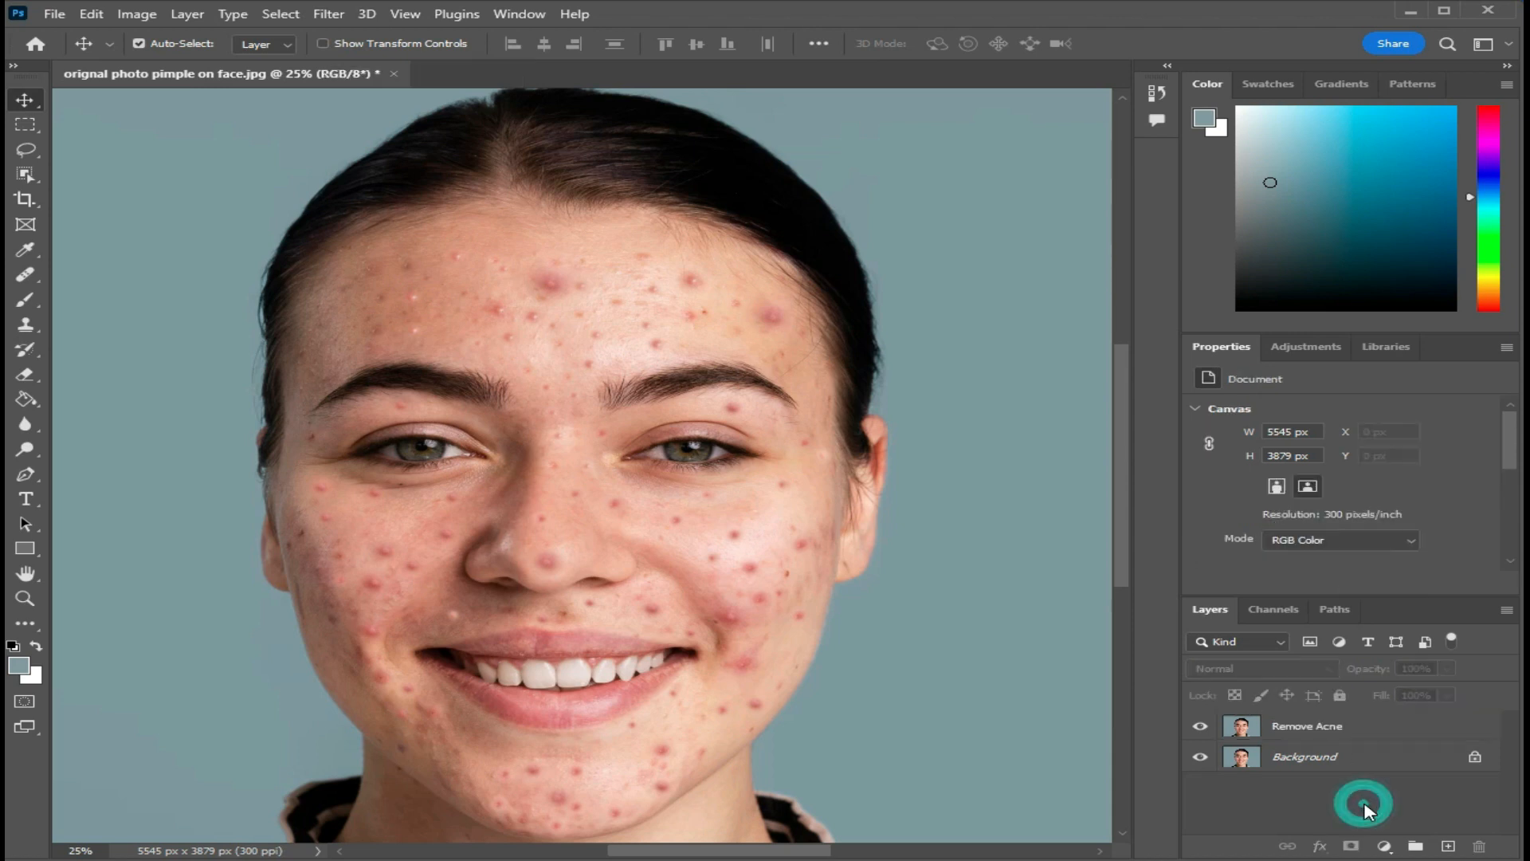
pyautogui.click(1342, 727)
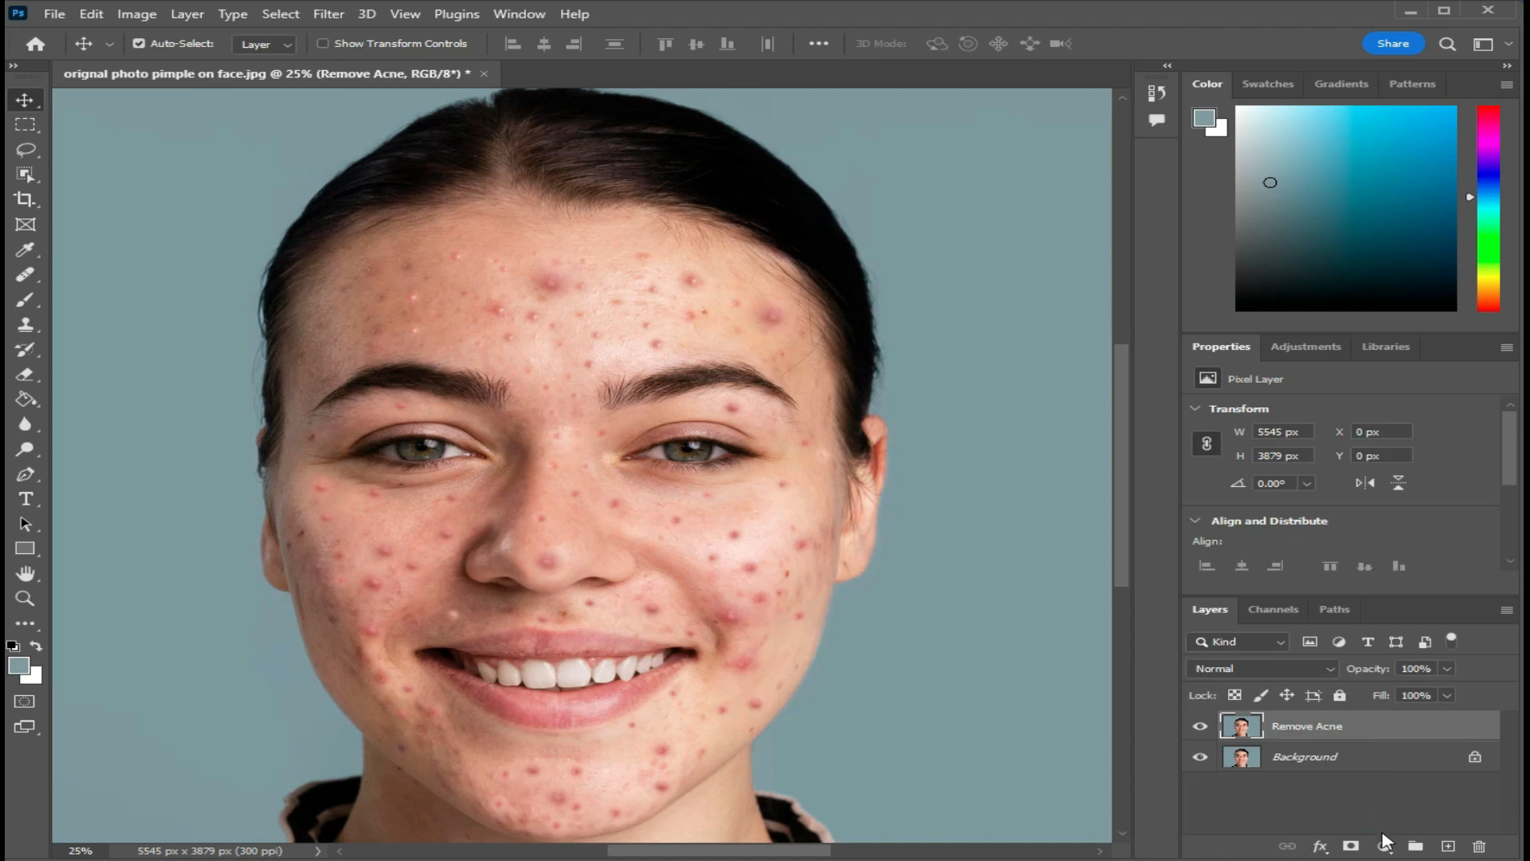
pyautogui.click(1384, 848)
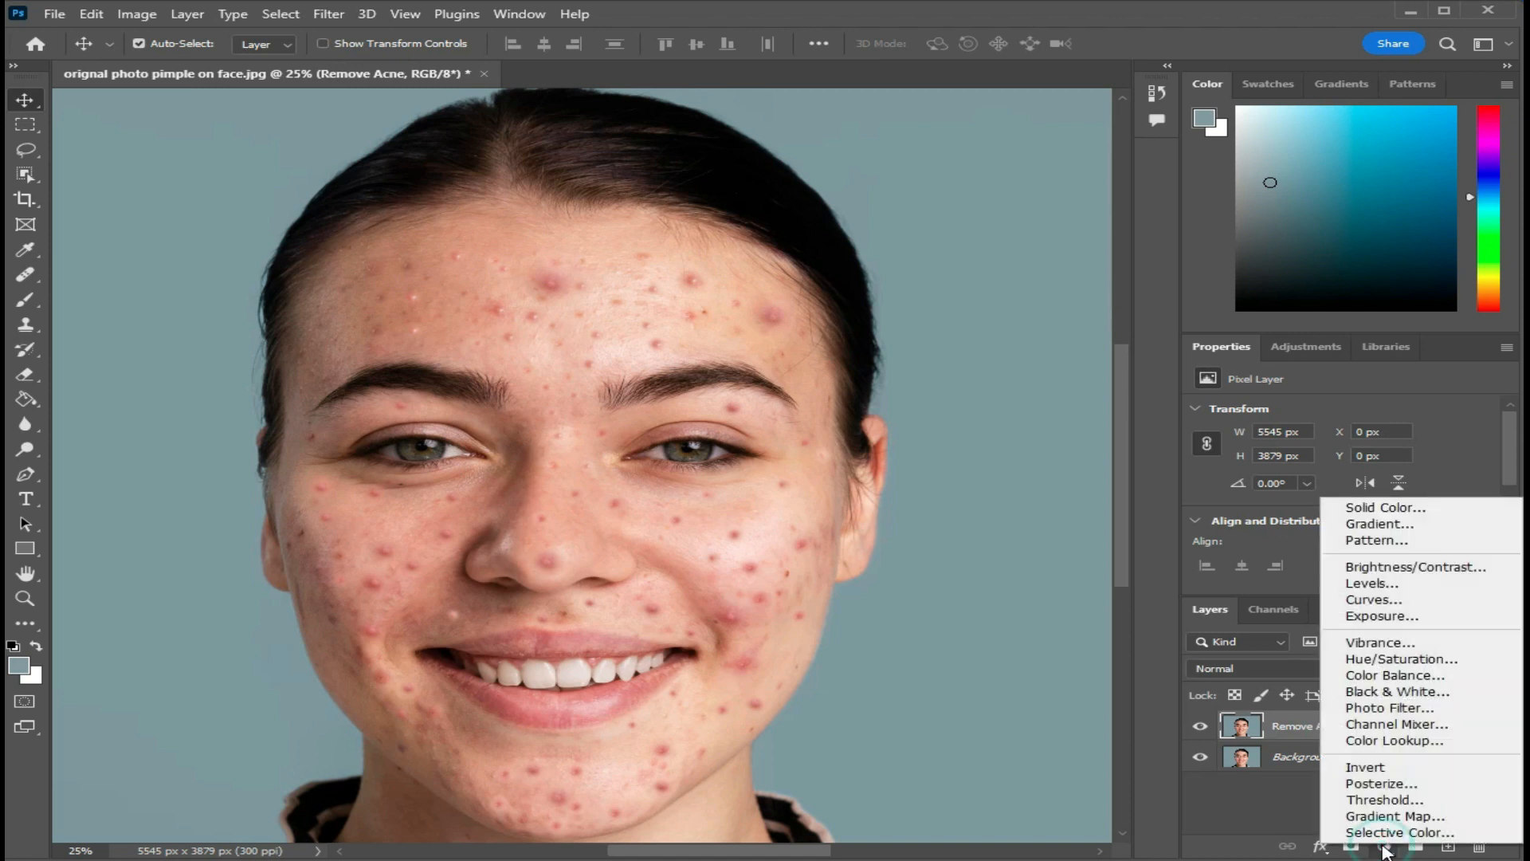
pyautogui.click(1375, 692)
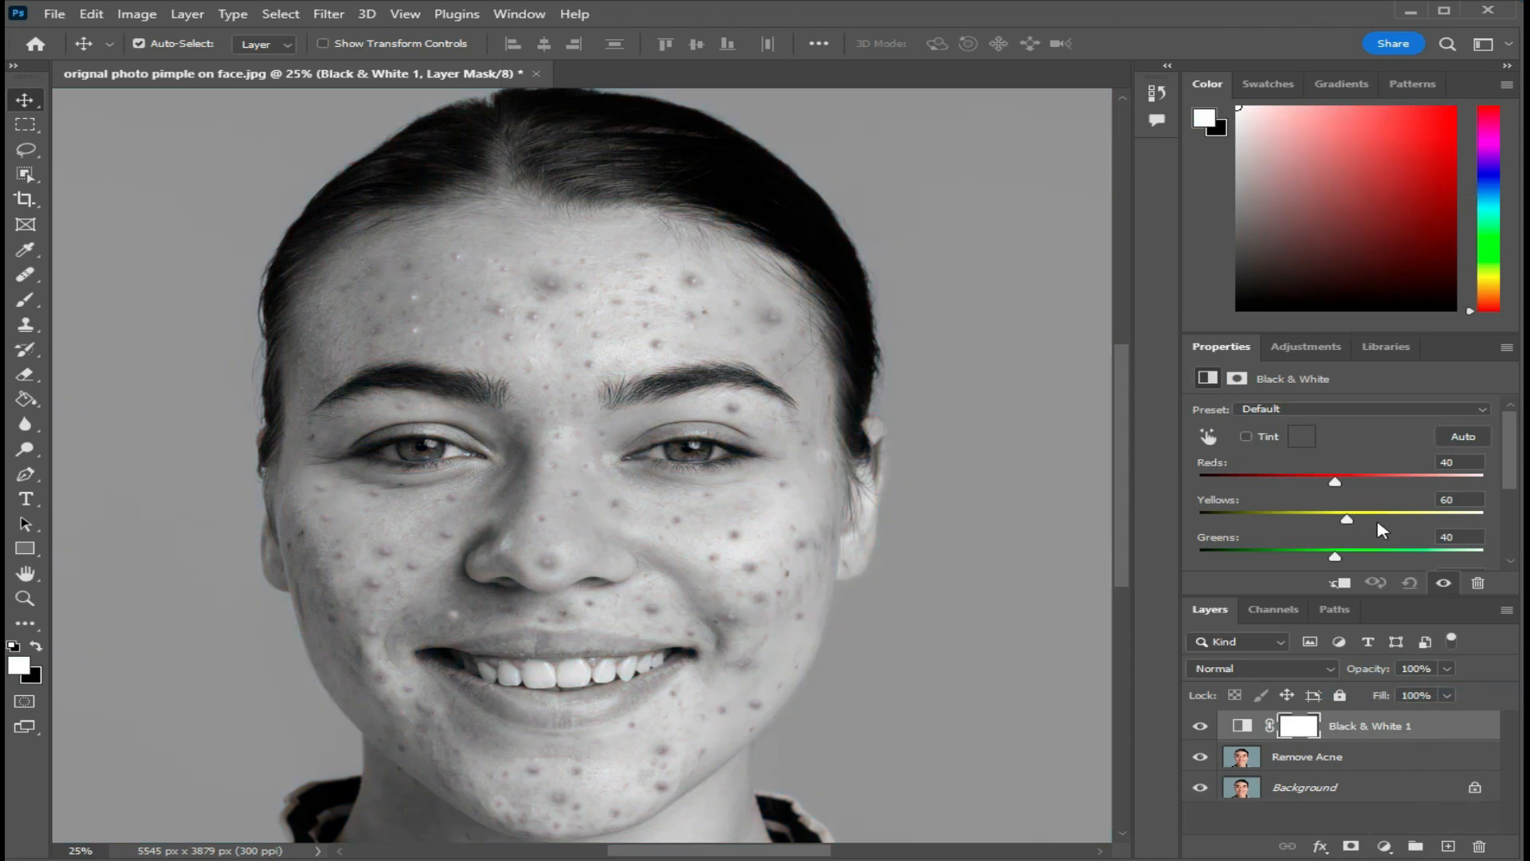
# Set the Black & White adjustment's Reds to -110 and Yellows to 29 so the blemishes stand out
pyautogui.moveTo(1335, 483); pyautogui.dragTo(1285, 483)
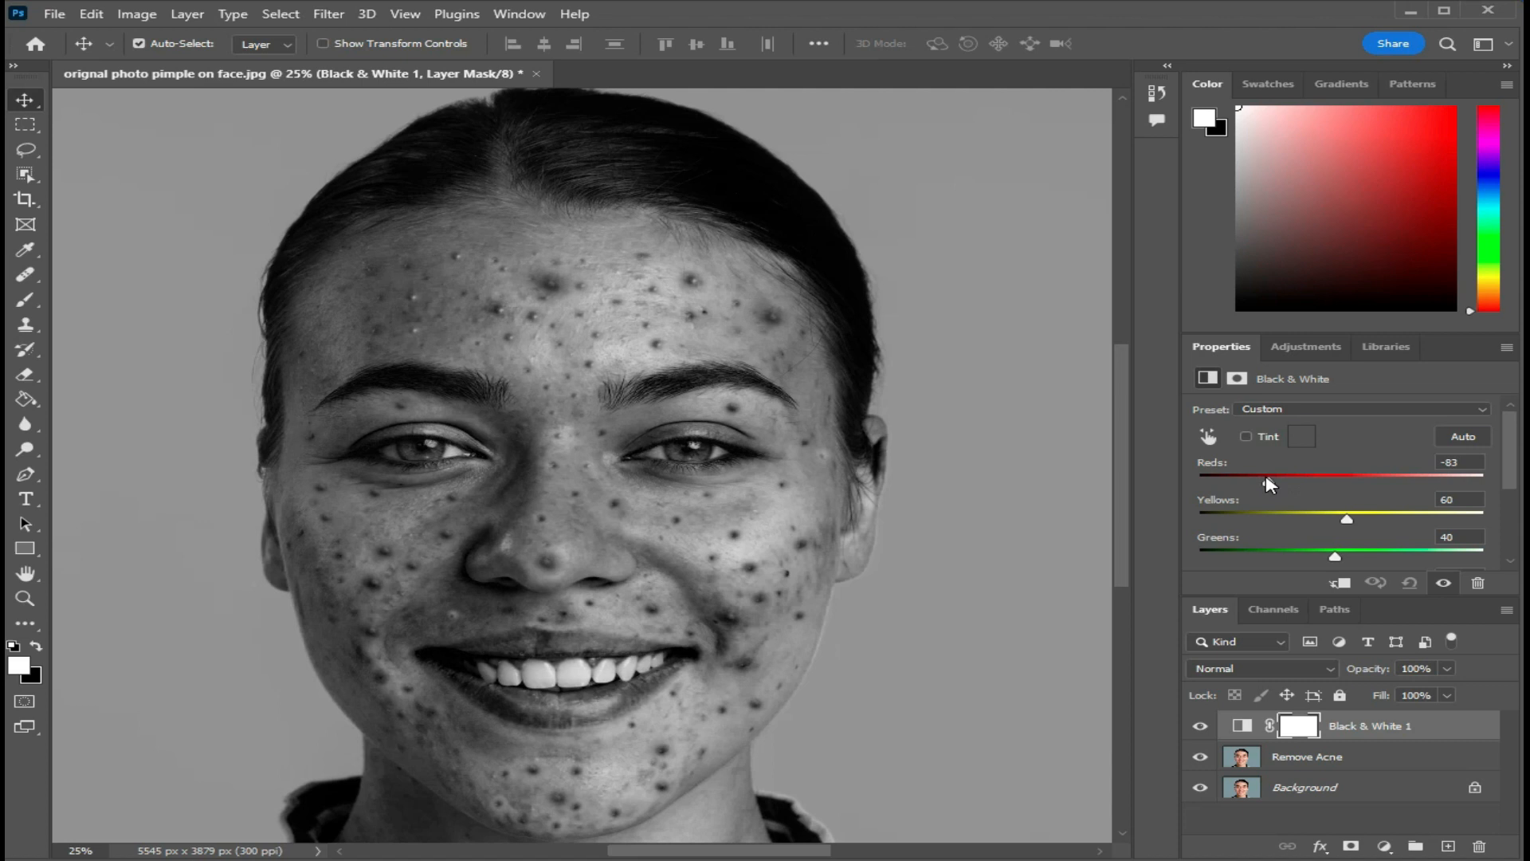
pyautogui.moveTo(1264, 483); pyautogui.dragTo(1260, 483)
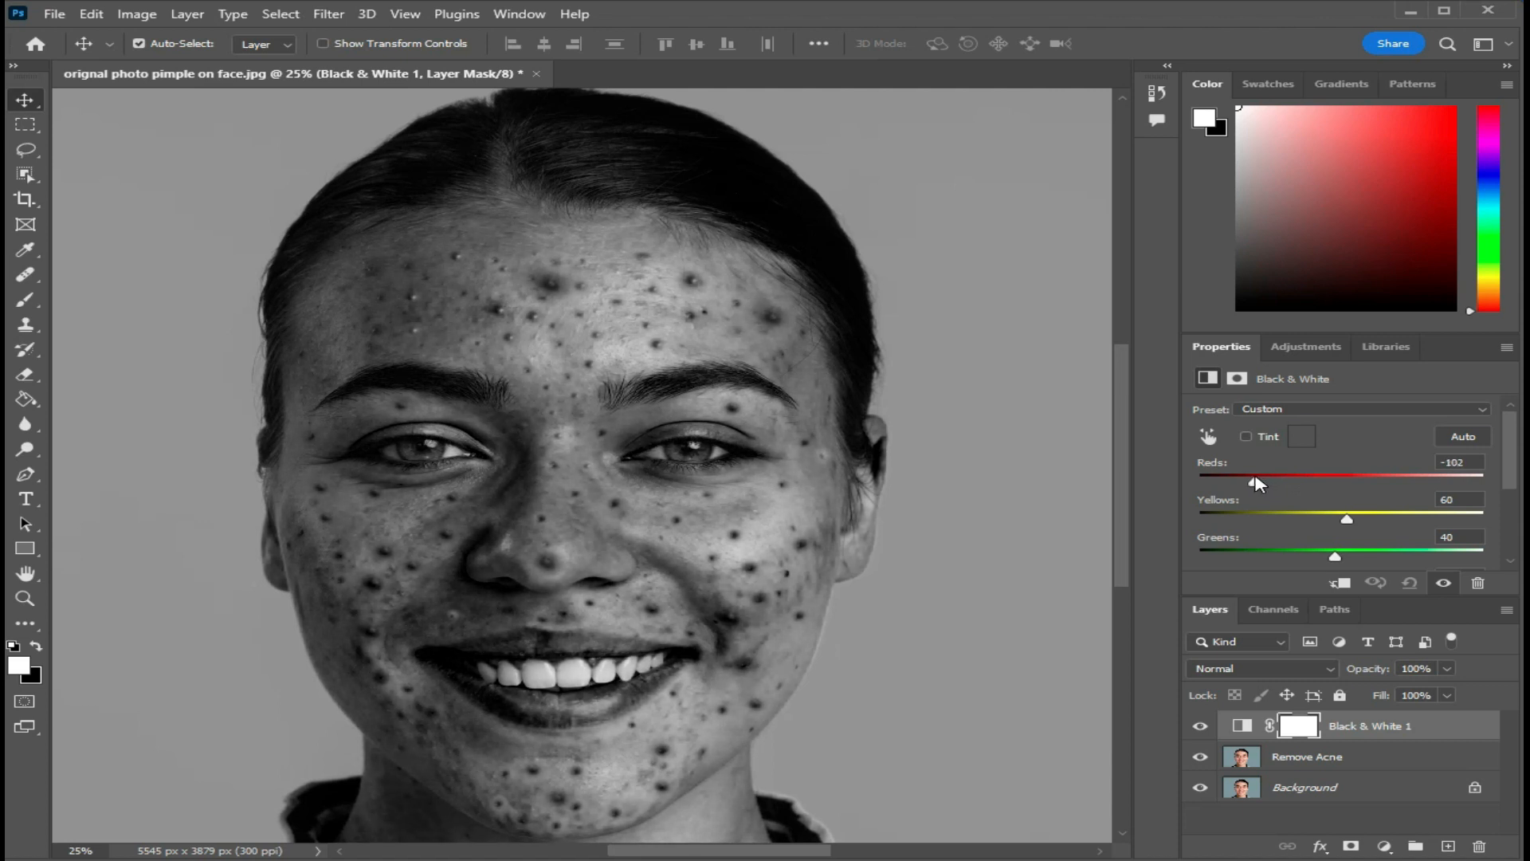
pyautogui.moveTo(1349, 517); pyautogui.dragTo(1331, 516)
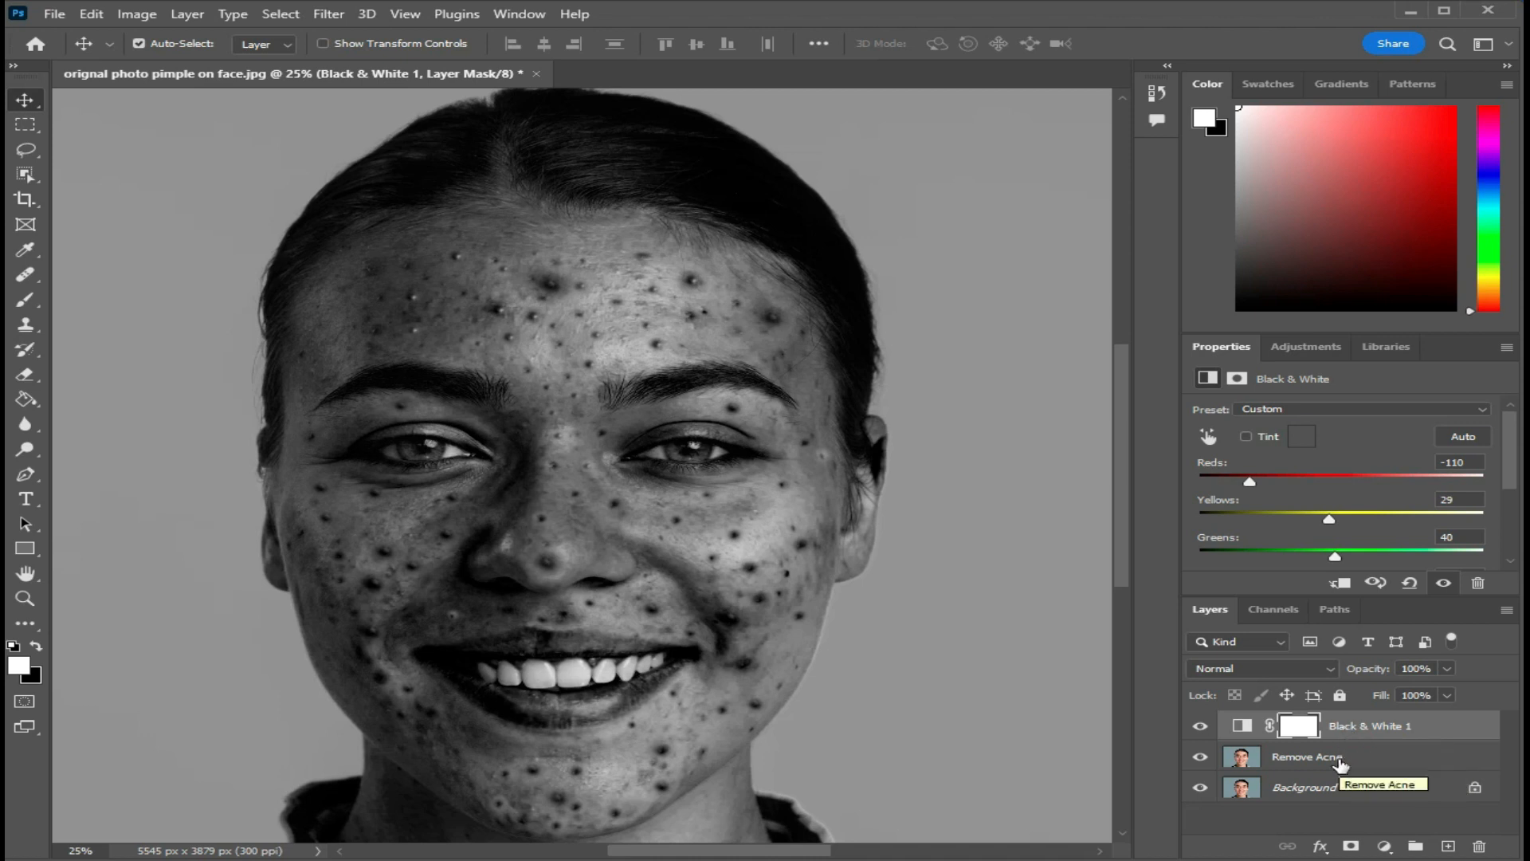
# Add a Curves adjustment clipped to the Black & White layer and raise its black point to lighten the shadows
pyautogui.click(1386, 848)
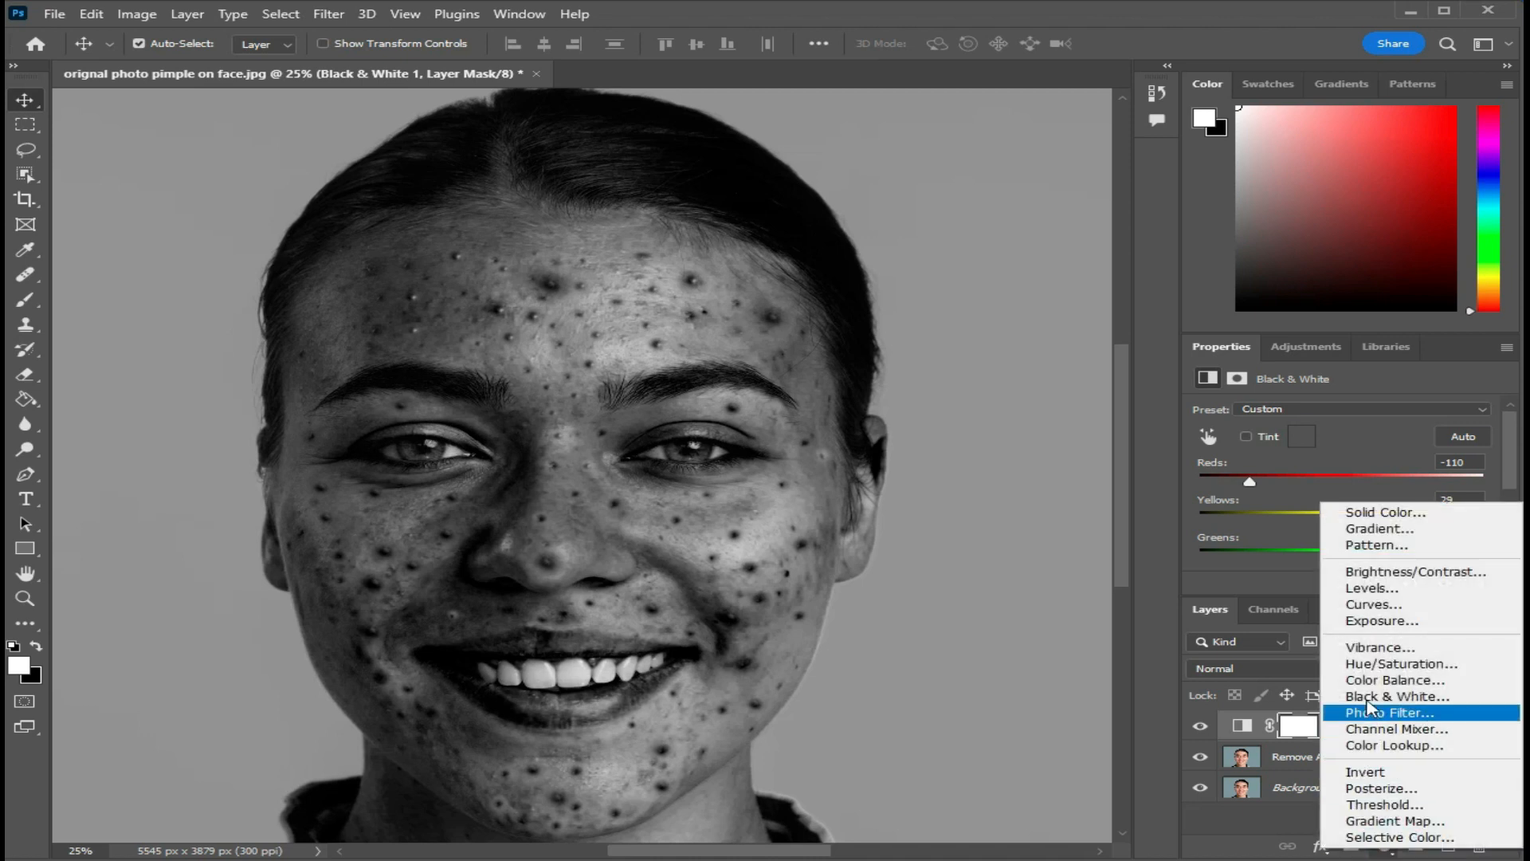
pyautogui.click(1368, 604)
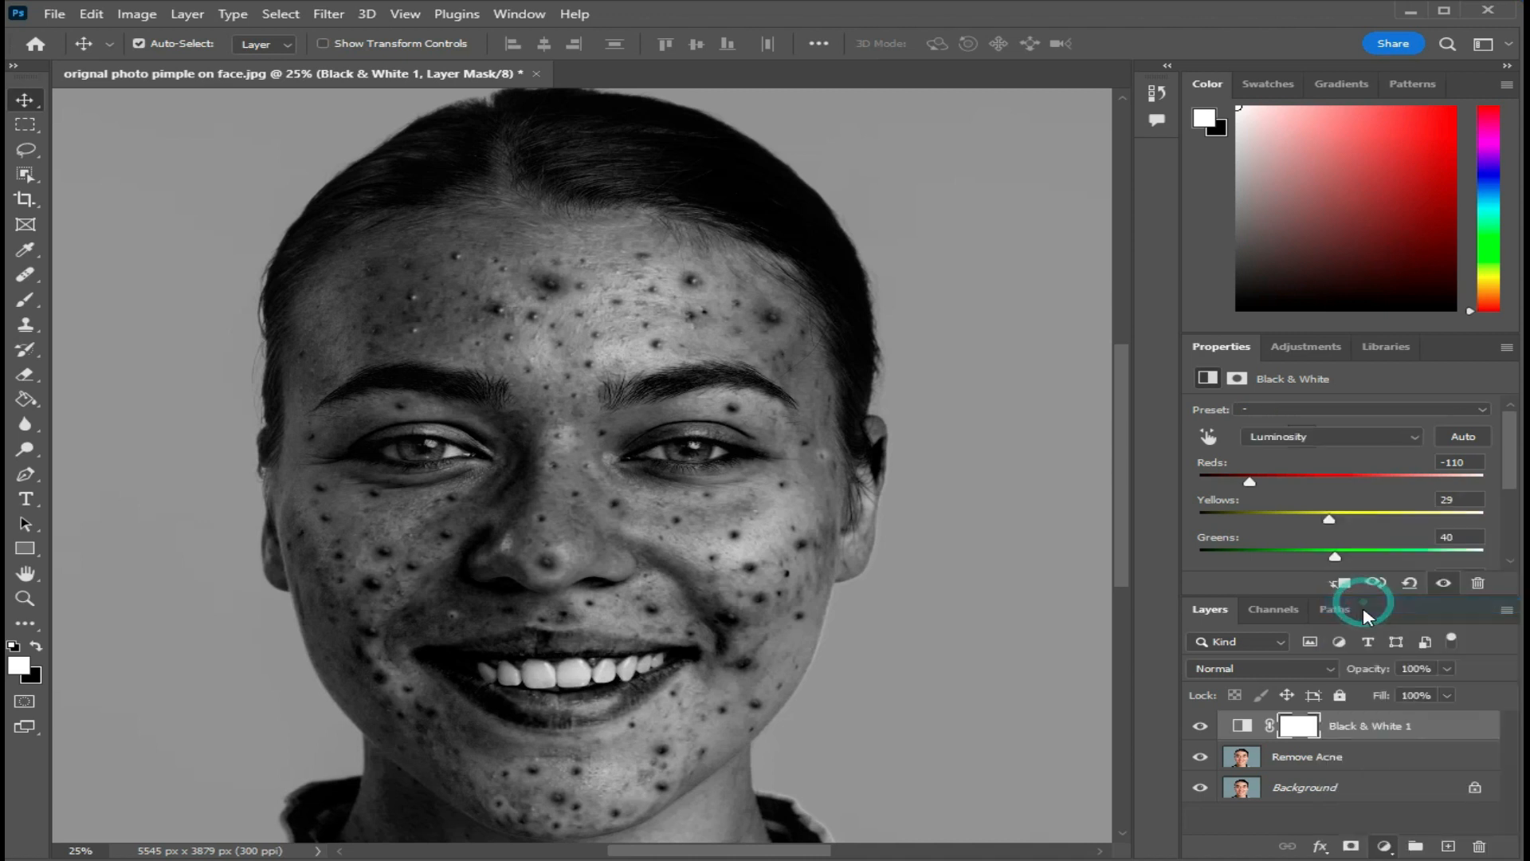
pyautogui.moveTo(1248, 562); pyautogui.dragTo(1249, 557)
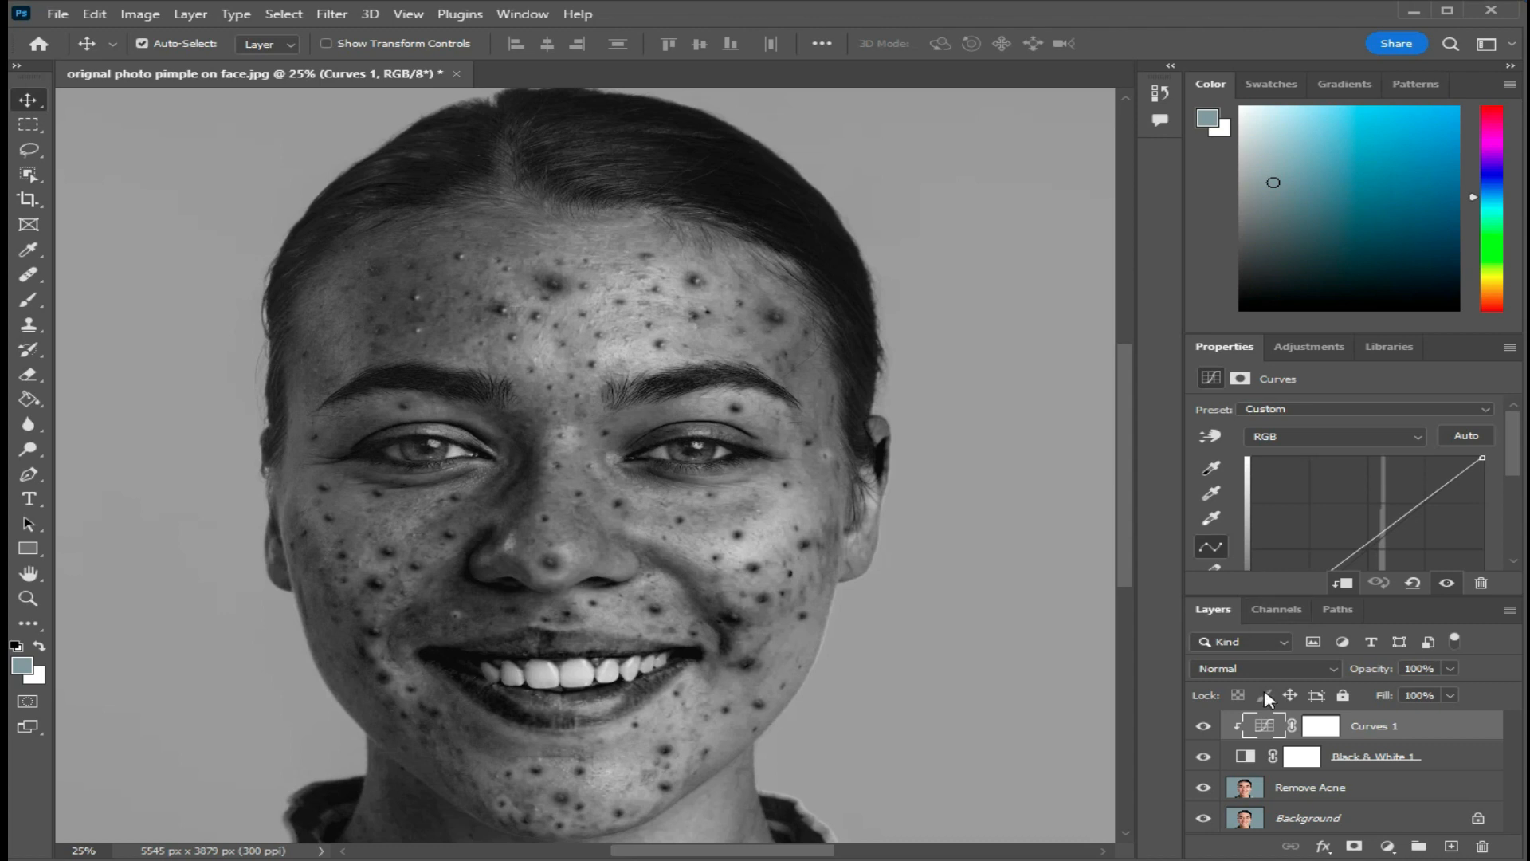
# Add an empty layer above Remove Acne and set the Healing Brush to sample Current & Below
pyautogui.click(1308, 790)
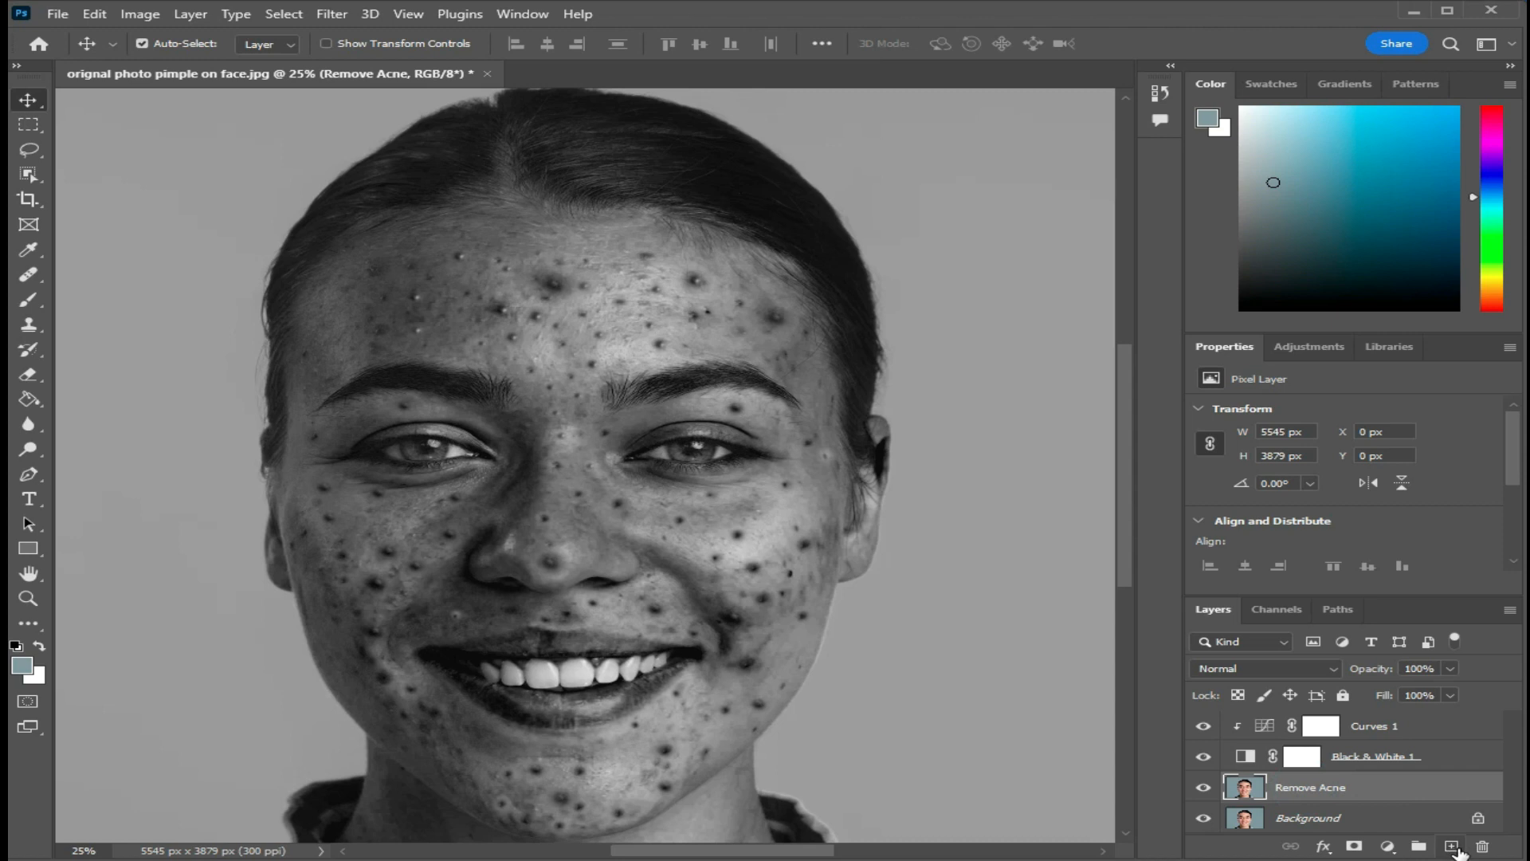
pyautogui.click(1451, 845)
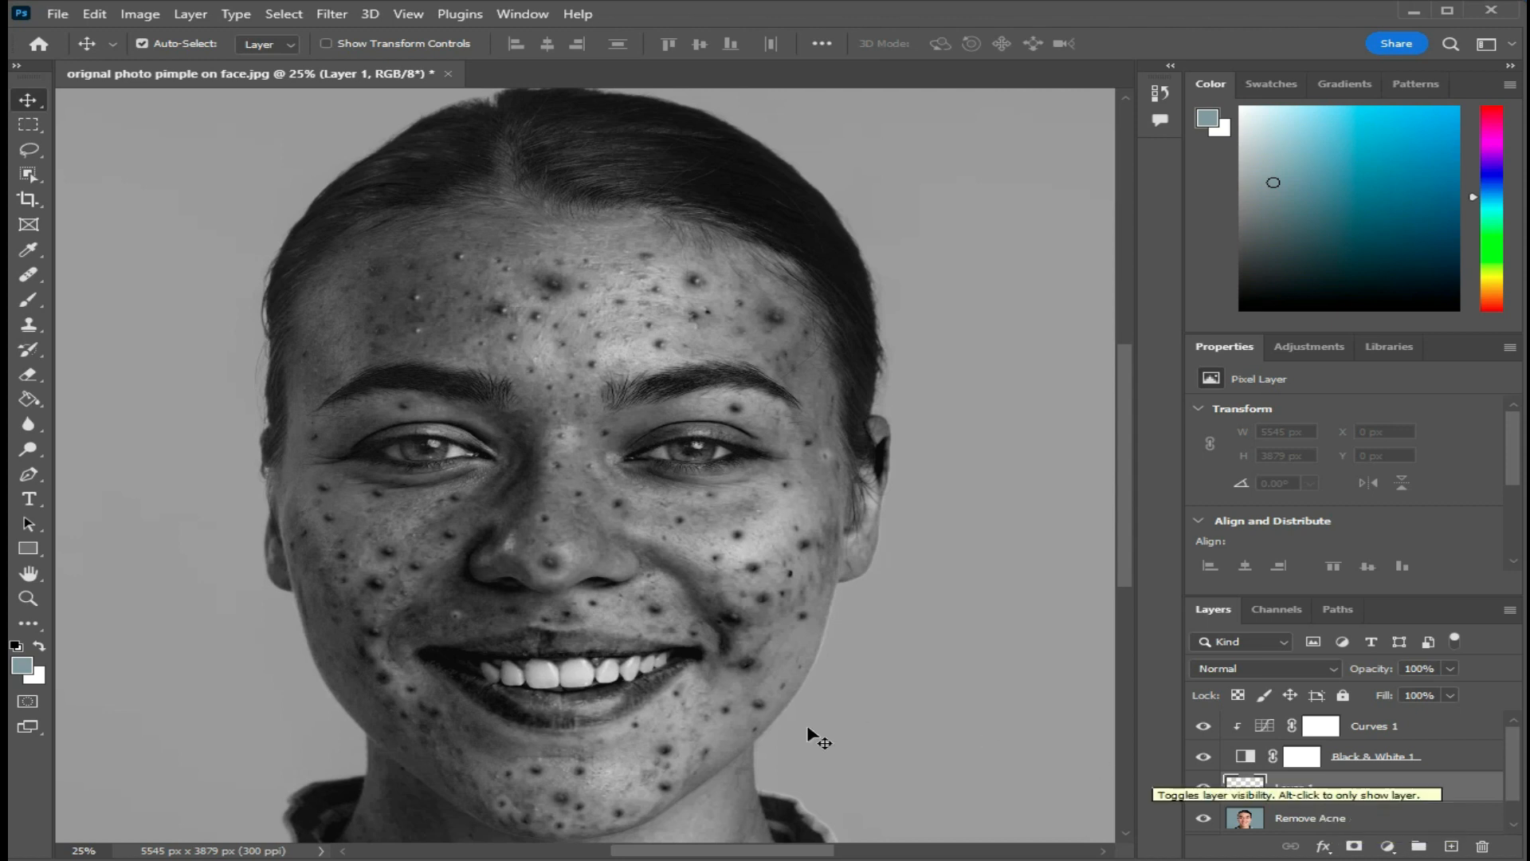
pyautogui.click(28, 274)
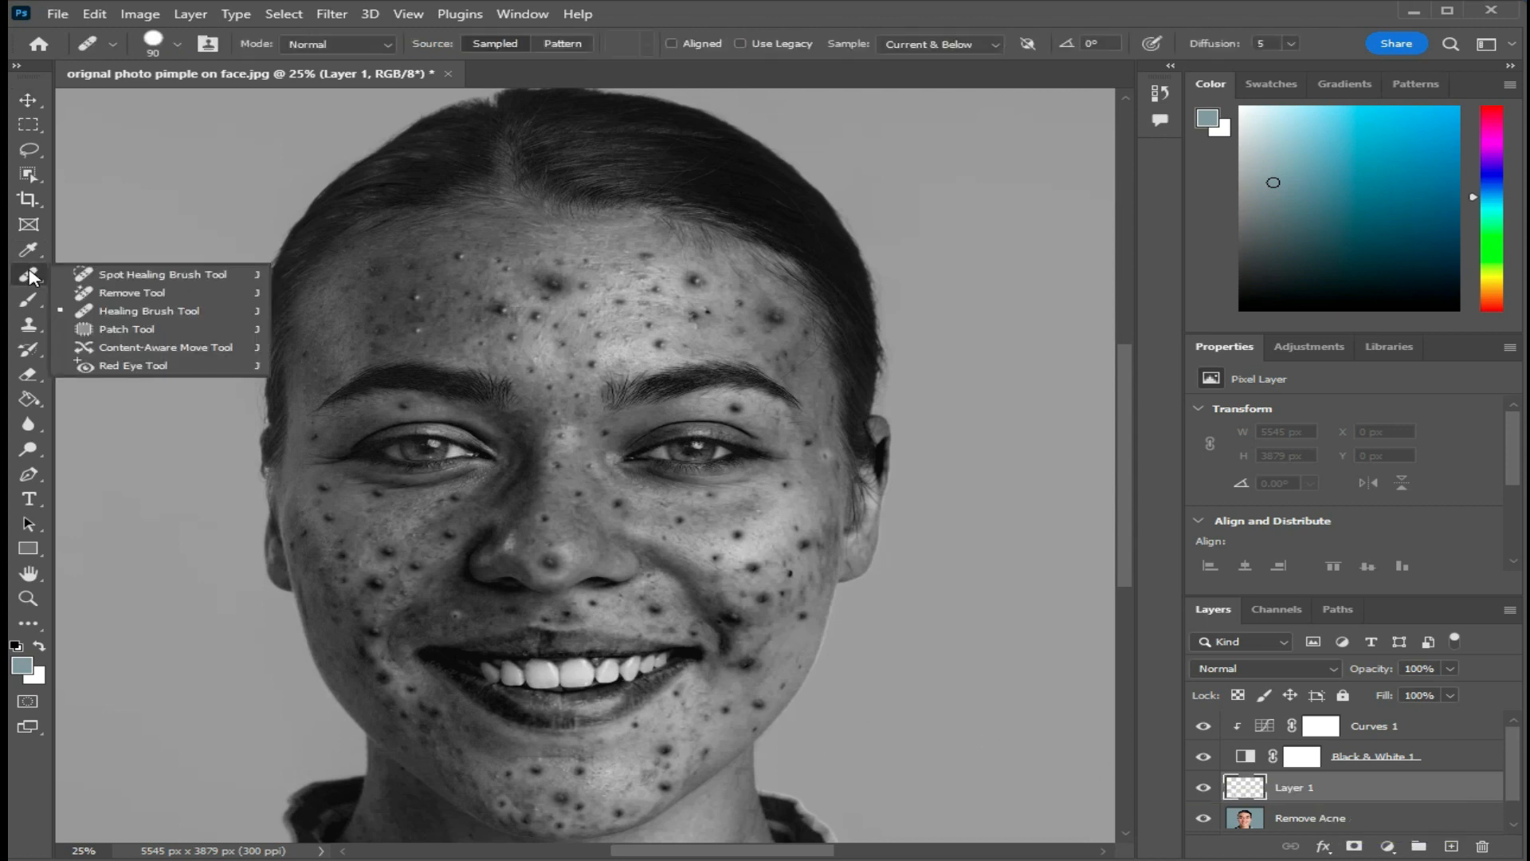
pyautogui.click(156, 316)
pyautogui.click(954, 48)
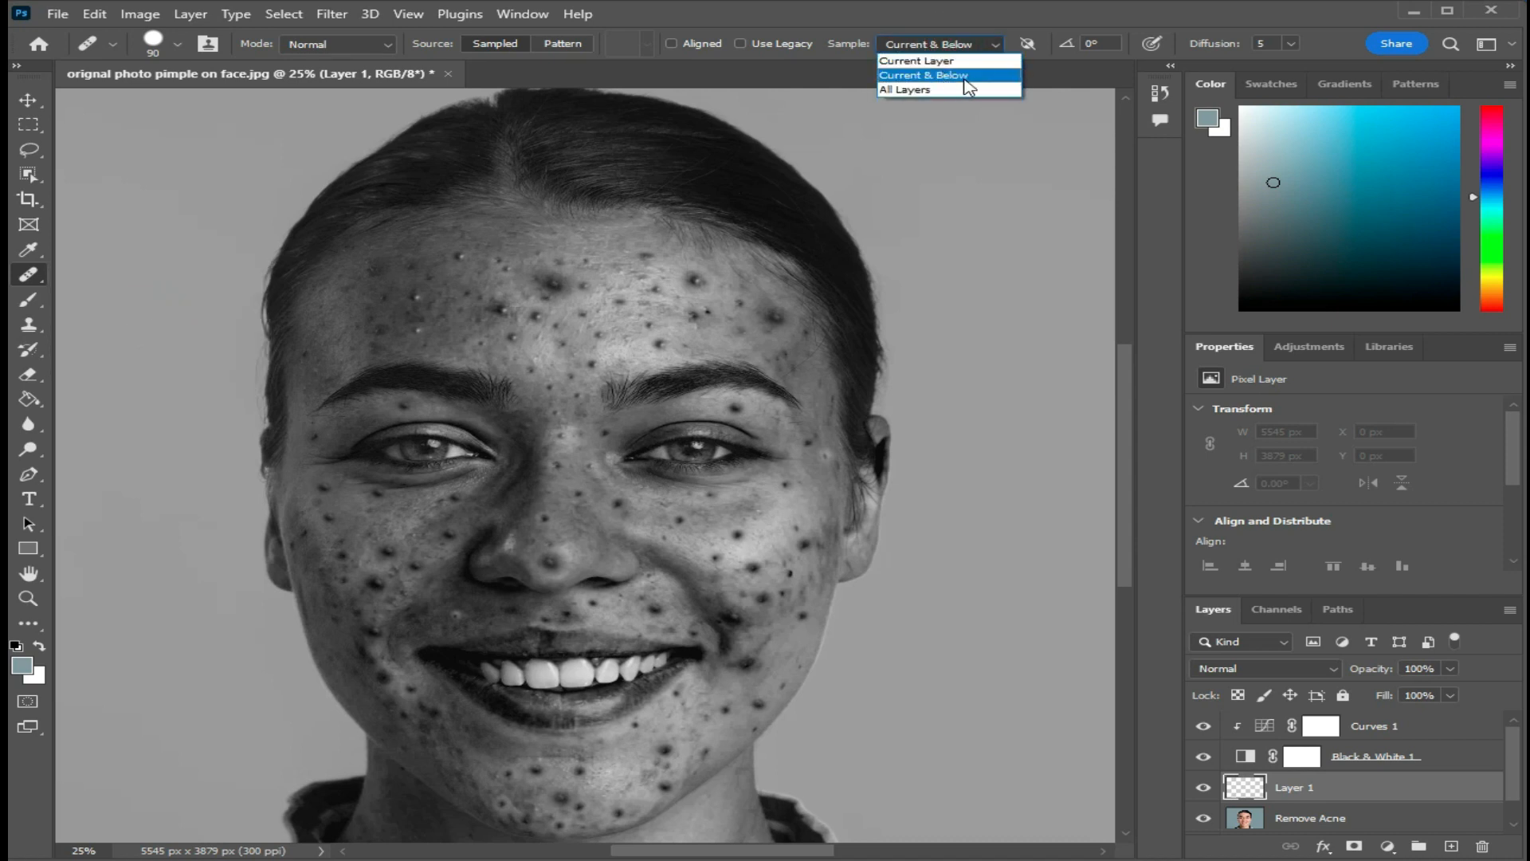
pyautogui.click(954, 77)
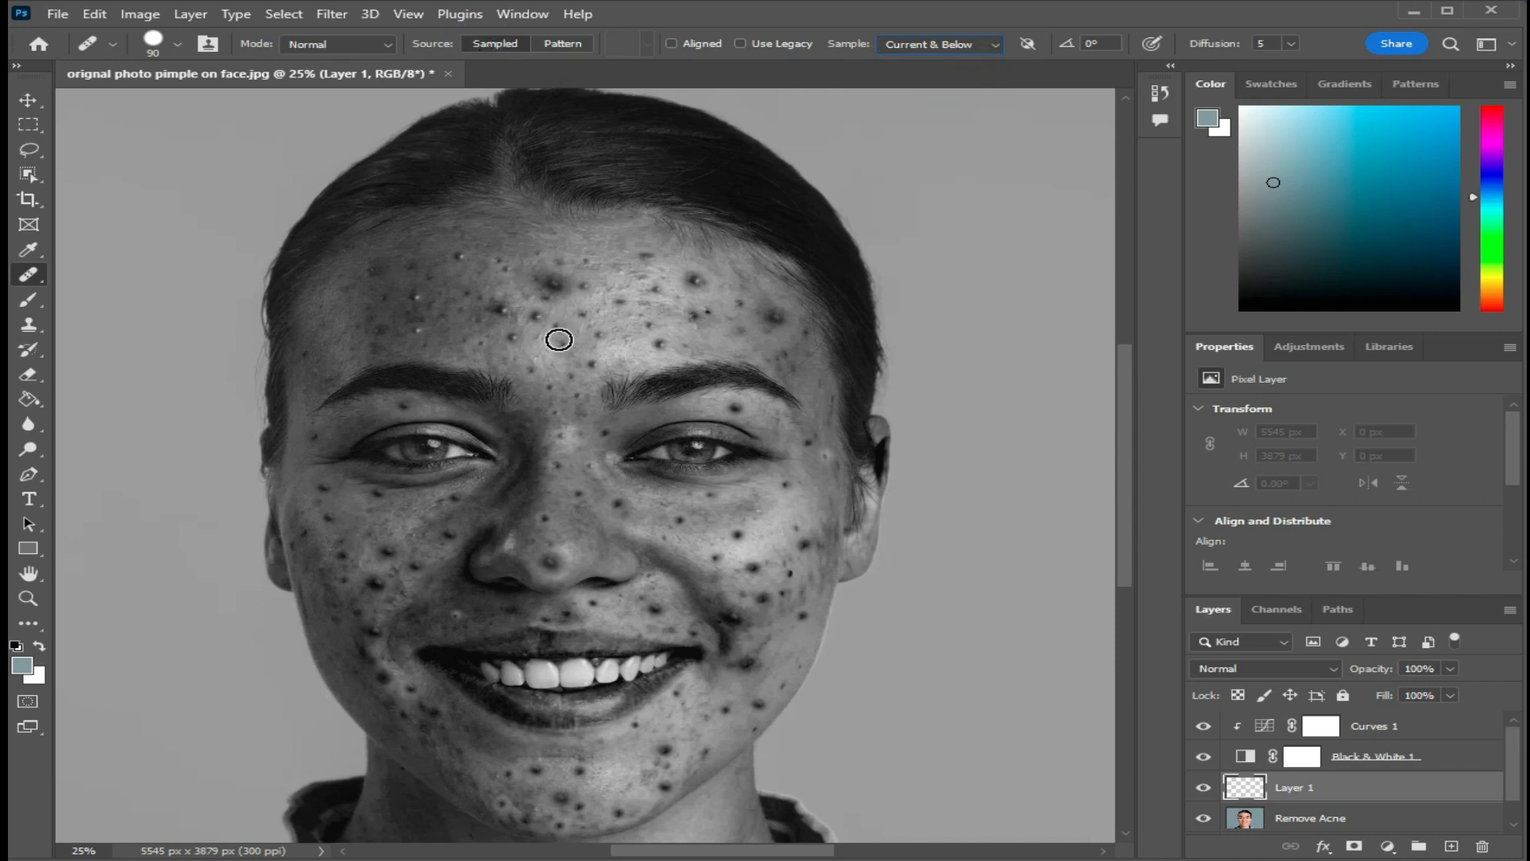
# Sample clean skin on the mid-forehead and heal the first spots above the eyebrows with a 60 px Healing Brush
pyautogui.scroll(3, 558, 336)
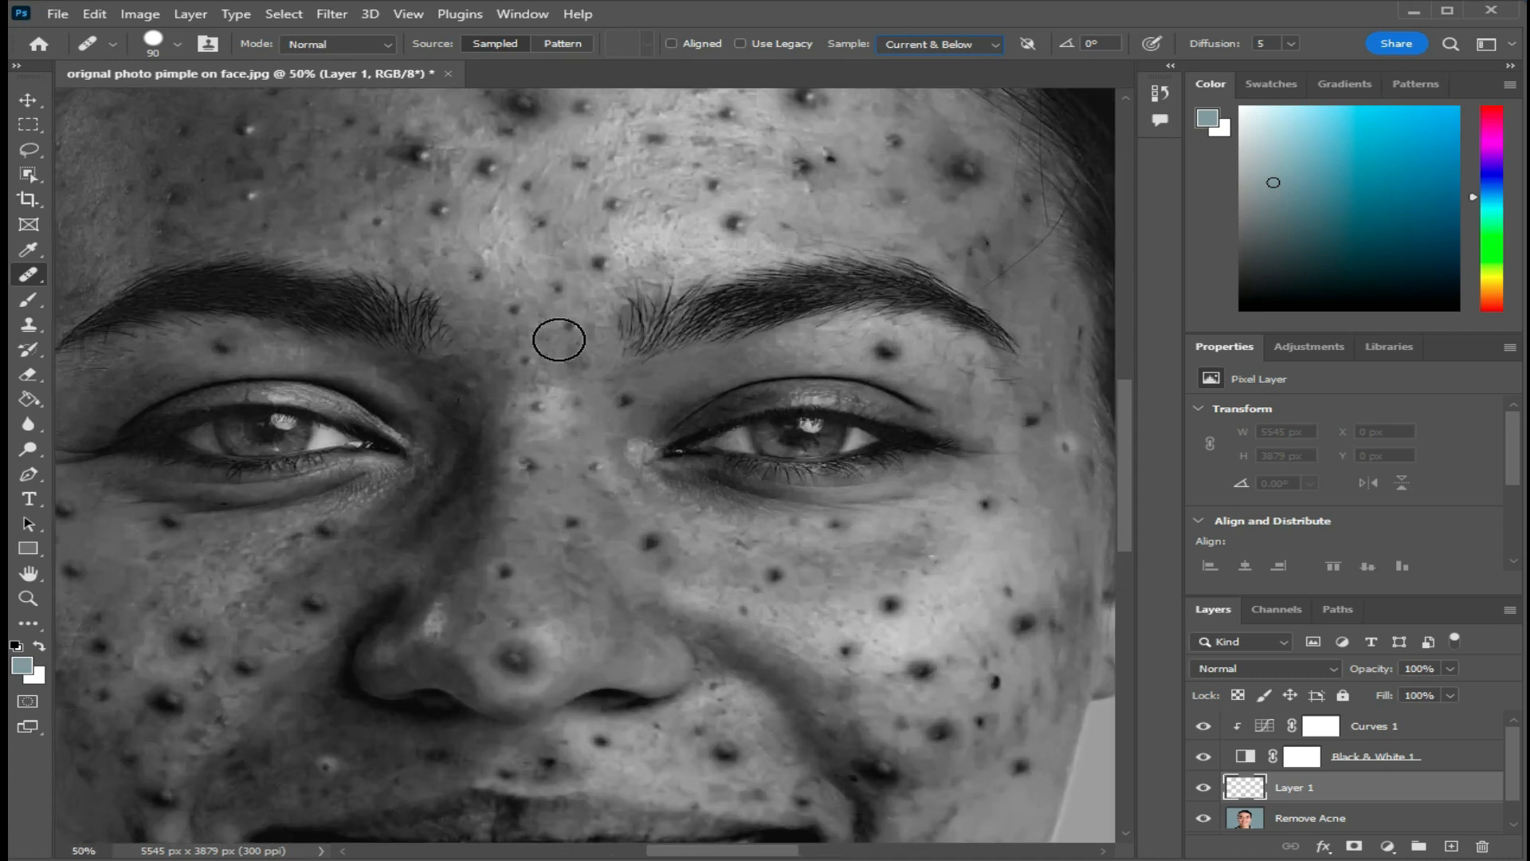
pyautogui.press('space')
pyautogui.moveTo(552, 279); pyautogui.dragTo(529, 356)
pyautogui.press('[')
pyautogui.press('[')
pyautogui.press('[')
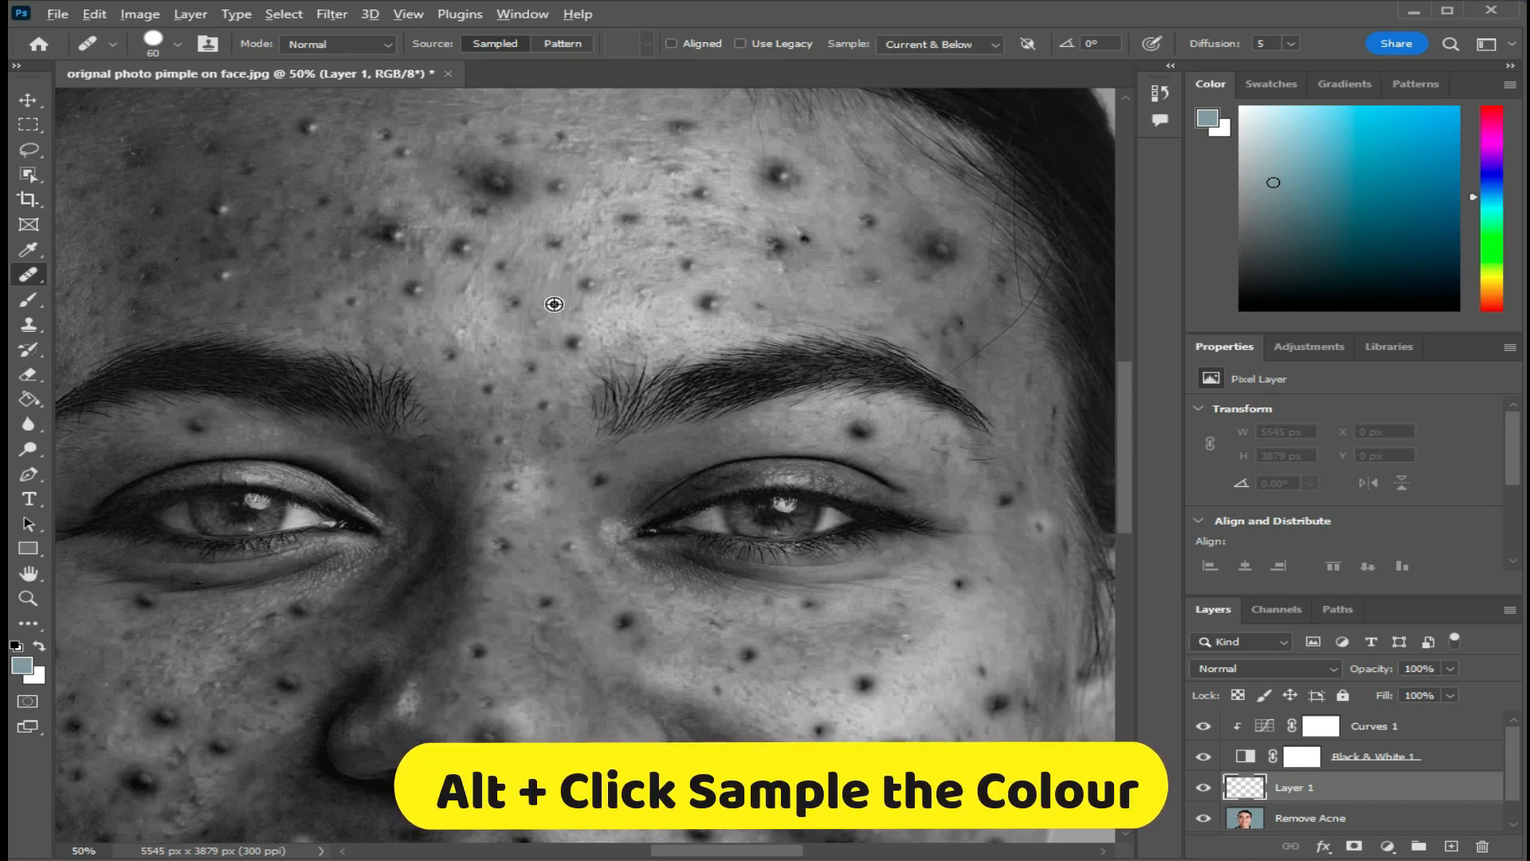
pyautogui.keyDown('alt'); pyautogui.click(553, 303); pyautogui.keyUp('alt')
pyautogui.click(575, 343)
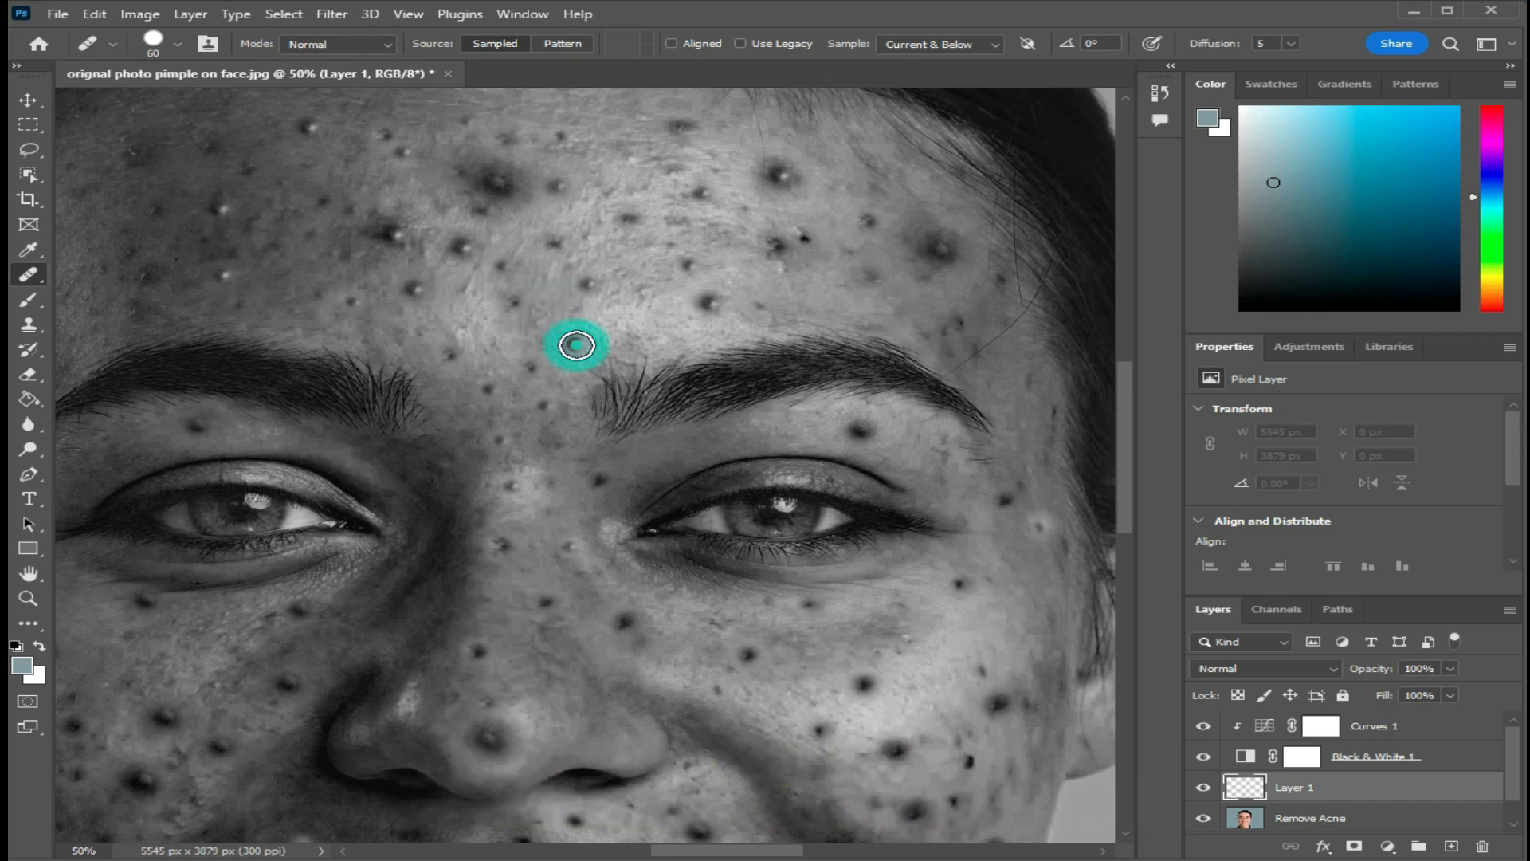
pyautogui.click(586, 287)
pyautogui.click(587, 287)
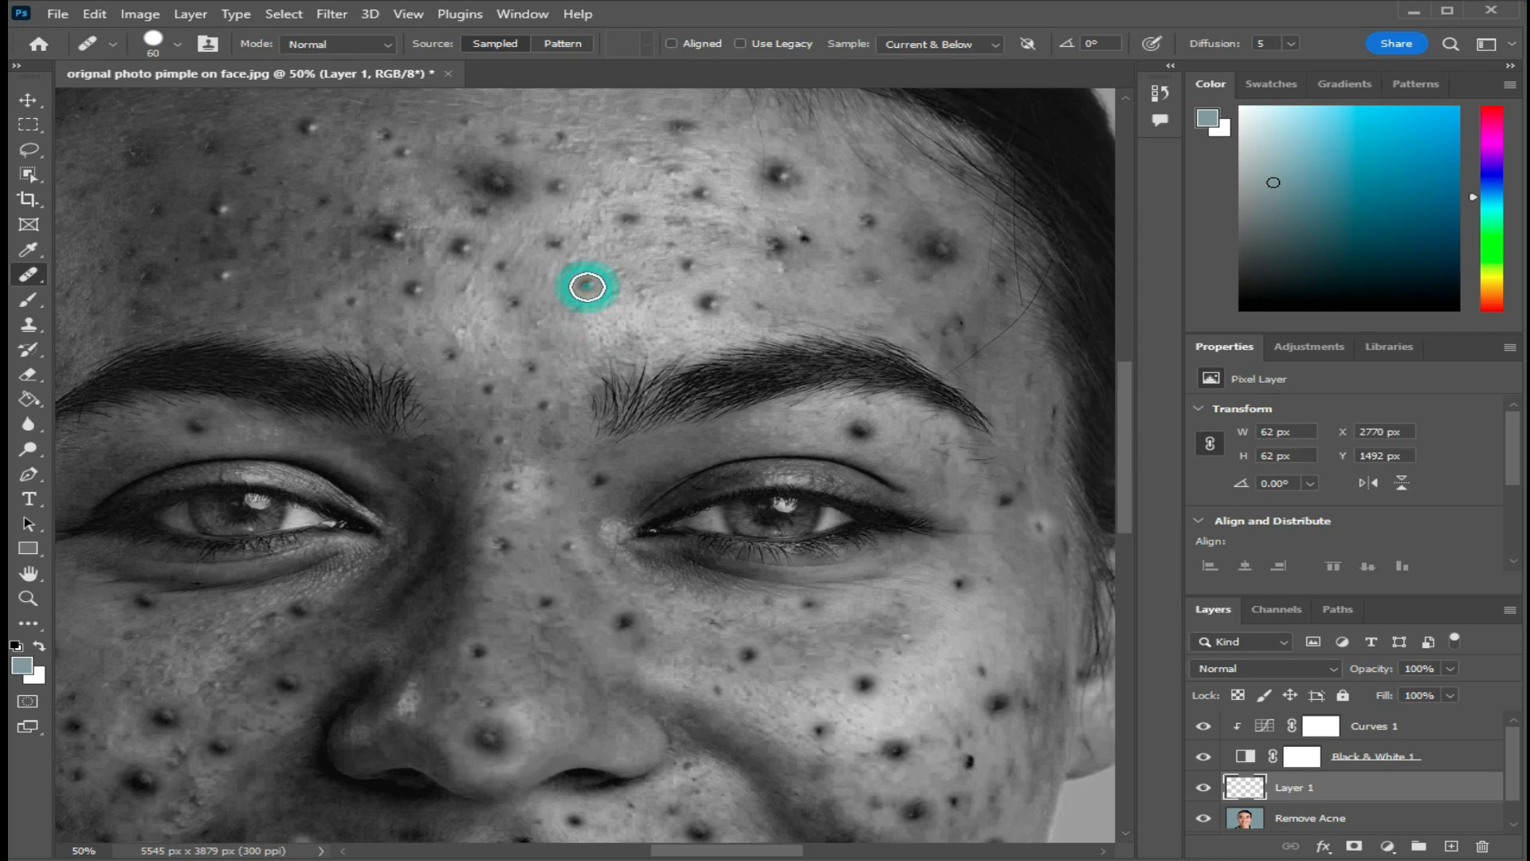
# Heal the spots across the central forehead, enlarging the brush for the bigger ones
pyautogui.click(687, 264)
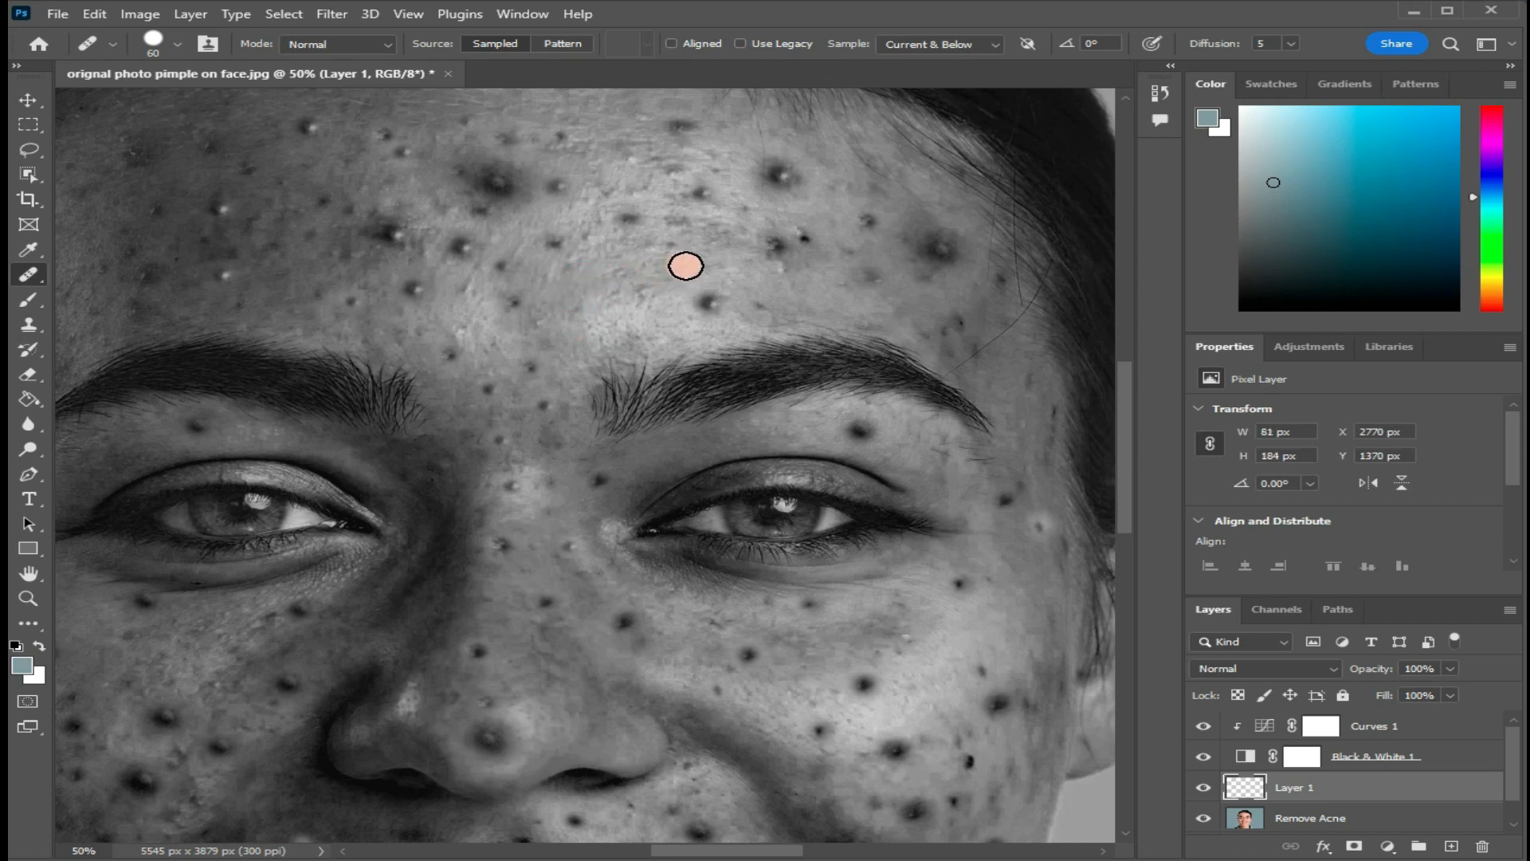
pyautogui.click(708, 303)
pyautogui.click(629, 219)
pyautogui.click(554, 243)
pyautogui.click(502, 266)
pyautogui.click(514, 304)
pyautogui.click(452, 356)
pyautogui.press(']')
pyautogui.click(427, 275)
pyautogui.click(385, 232)
pyautogui.click(516, 256)
pyautogui.click(399, 243)
pyautogui.click(374, 231)
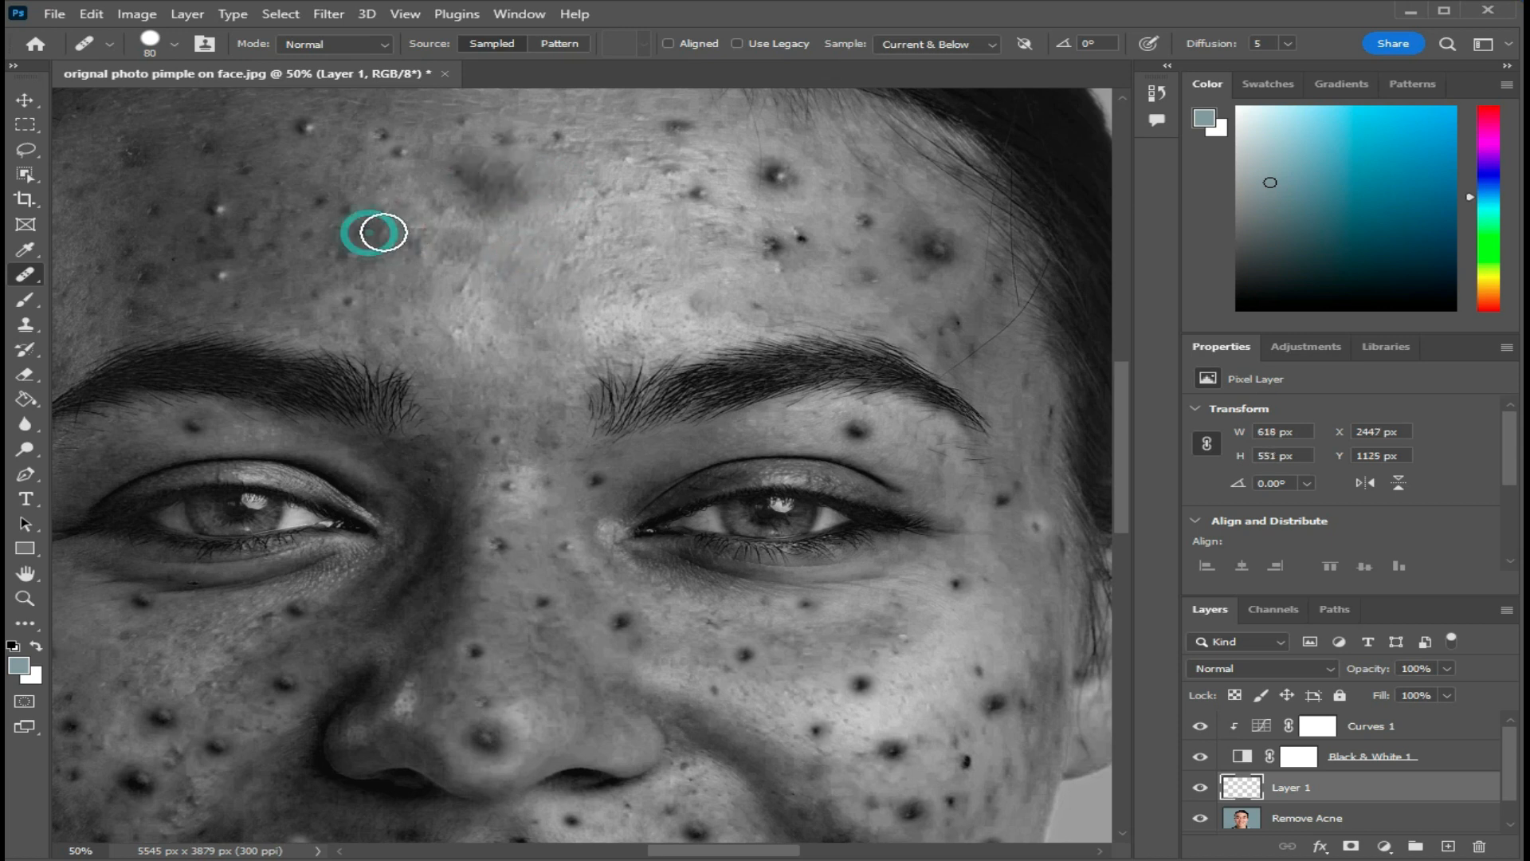
# Heal the spots on the upper forehead, resampling clean skin and using a larger brush for the big blemish area
pyautogui.click(695, 193)
pyautogui.click(676, 127)
pyautogui.keyDown('alt'); pyautogui.click(629, 164); pyautogui.keyUp('alt')
pyautogui.press(']')
pyautogui.press(']')
pyautogui.press(']')
pyautogui.press(']')
pyautogui.click(556, 142)
pyautogui.click(485, 143)
# Reduce the brush, resample clean forehead skin and heal the spots on the photo's left side of the forehead
pyautogui.press('[')
pyautogui.press('[')
pyautogui.press('[')
pyautogui.press('[')
pyautogui.press('[')
pyautogui.keyDown('alt'); pyautogui.click(552, 265); pyautogui.keyUp('alt')
pyautogui.click(420, 238)
pyautogui.click(322, 202)
pyautogui.click(371, 137)
pyautogui.click(337, 254)
pyautogui.click(313, 294)
pyautogui.click(222, 276)
pyautogui.click(221, 210)
pyautogui.click(154, 208)
pyautogui.click(133, 310)
pyautogui.click(123, 246)
# Heal the spots on the photo's right side of the forehead up to the temple with a 70 px brush
pyautogui.click(765, 242)
pyautogui.click(795, 234)
pyautogui.click(773, 173)
pyautogui.click(866, 222)
pyautogui.click(863, 275)
pyautogui.click(928, 253)
pyautogui.click(912, 266)
pyautogui.click(964, 319)
pyautogui.click(1000, 284)
# Heal the spots along the nose bridge and the large blemish on the nose tip, enlarging the brush for the tip
pyautogui.click(496, 440)
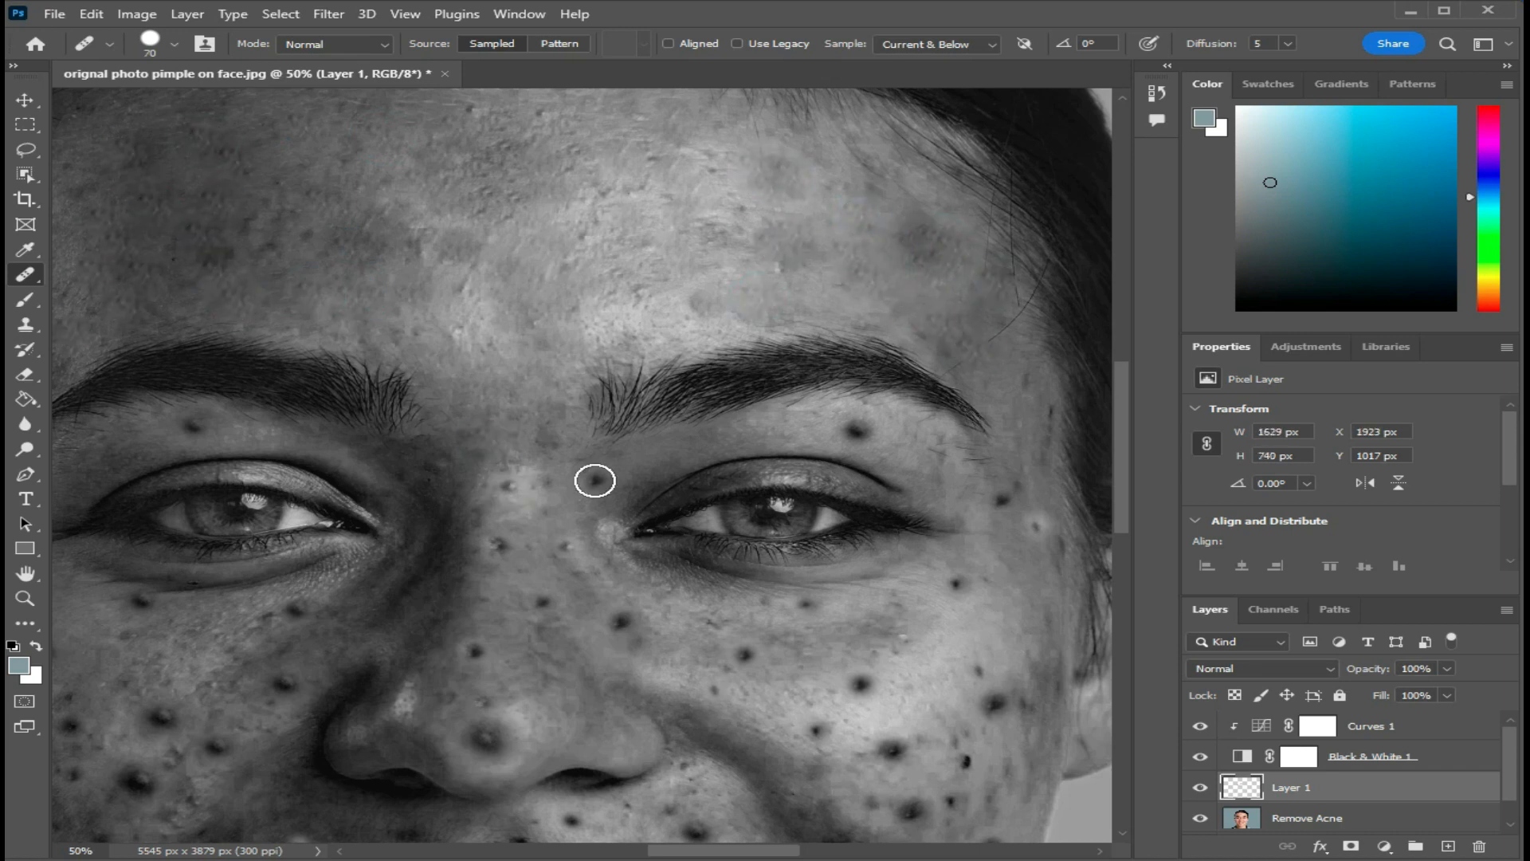
pyautogui.click(596, 480)
pyautogui.click(573, 555)
pyautogui.click(472, 648)
pyautogui.press(']')
pyautogui.press(']')
pyautogui.click(486, 742)
pyautogui.click(600, 652)
# Heal the spots around the eye and on the upper cheek on the photo's right side, adjusting the brush size to each
pyautogui.press('[')
pyautogui.press('[')
pyautogui.press('[')
pyautogui.press('[')
pyautogui.click(619, 620)
pyautogui.click(743, 656)
pyautogui.click(804, 603)
pyautogui.press(']')
pyautogui.press(']')
pyautogui.click(857, 430)
pyautogui.click(1001, 502)
pyautogui.click(822, 727)
pyautogui.click(997, 699)
pyautogui.click(893, 749)
# Heal the spots on the lower cheek and beside the mouth corner on the photo's right side, finishing with a 90 px brush
pyautogui.moveTo(847, 730); pyautogui.dragTo(780, 435)
pyautogui.click(928, 551)
pyautogui.press(']')
pyautogui.press(']')
pyautogui.press(']')
pyautogui.press(']')
pyautogui.click(781, 556)
pyautogui.click(810, 642)
pyautogui.press('[')
pyautogui.press('[')
pyautogui.click(849, 600)
pyautogui.click(796, 648)
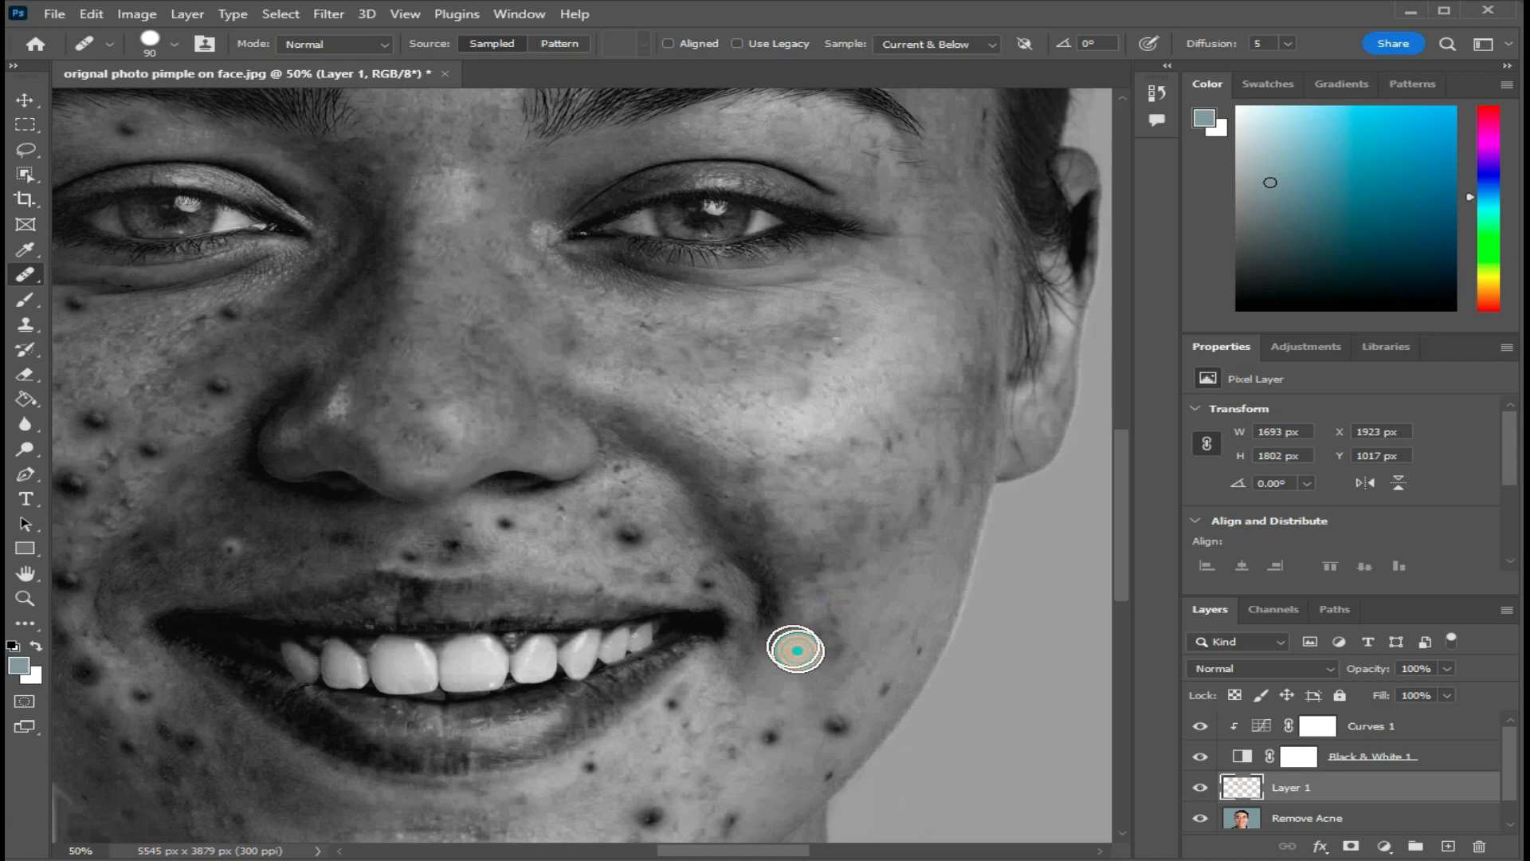
# Heal the spots along the jaw on the photo's right side and across the chin
pyautogui.click(837, 724)
pyautogui.click(770, 738)
pyautogui.click(601, 774)
pyautogui.click(823, 775)
pyautogui.moveTo(652, 718); pyautogui.dragTo(835, 537)
pyautogui.click(655, 751)
pyautogui.click(671, 675)
pyautogui.click(624, 732)
pyautogui.click(512, 684)
pyautogui.click(520, 775)
# Heal the spots beside the mouth on the photo's left side and above the upper lip
pyautogui.click(314, 568)
pyautogui.click(331, 518)
pyautogui.click(273, 482)
pyautogui.click(406, 365)
pyautogui.click(610, 363)
pyautogui.click(692, 342)
pyautogui.click(791, 328)
# Heal the spots on the cheek on the photo's left side
pyautogui.moveTo(760, 356); pyautogui.dragTo(864, 459)
pyautogui.click(505, 312)
pyautogui.click(383, 343)
pyautogui.click(451, 371)
pyautogui.click(365, 405)
pyautogui.click(295, 351)
pyautogui.click(295, 400)
pyautogui.click(224, 302)
# Heal the remaining spots near the temple and eye on the photo's left side, and finish with the Move tool active
pyautogui.moveTo(356, 287); pyautogui.dragTo(324, 466)
pyautogui.click(208, 137)
pyautogui.click(184, 195)
pyautogui.moveTo(621, 319)
pyautogui.mouseDown()
pyautogui.moveTo(669, 653)
pyautogui.moveTo(615, 408)
pyautogui.moveTo(601, 408)
pyautogui.moveTo(620, 376)
pyautogui.mouseUp()
pyautogui.click(472, 247)
pyautogui.hotkey('ctrl', '-')
pyautogui.click(582, 530)
pyautogui.click(1011, 683)
pyautogui.click(609, 386)
pyautogui.click(25, 100)
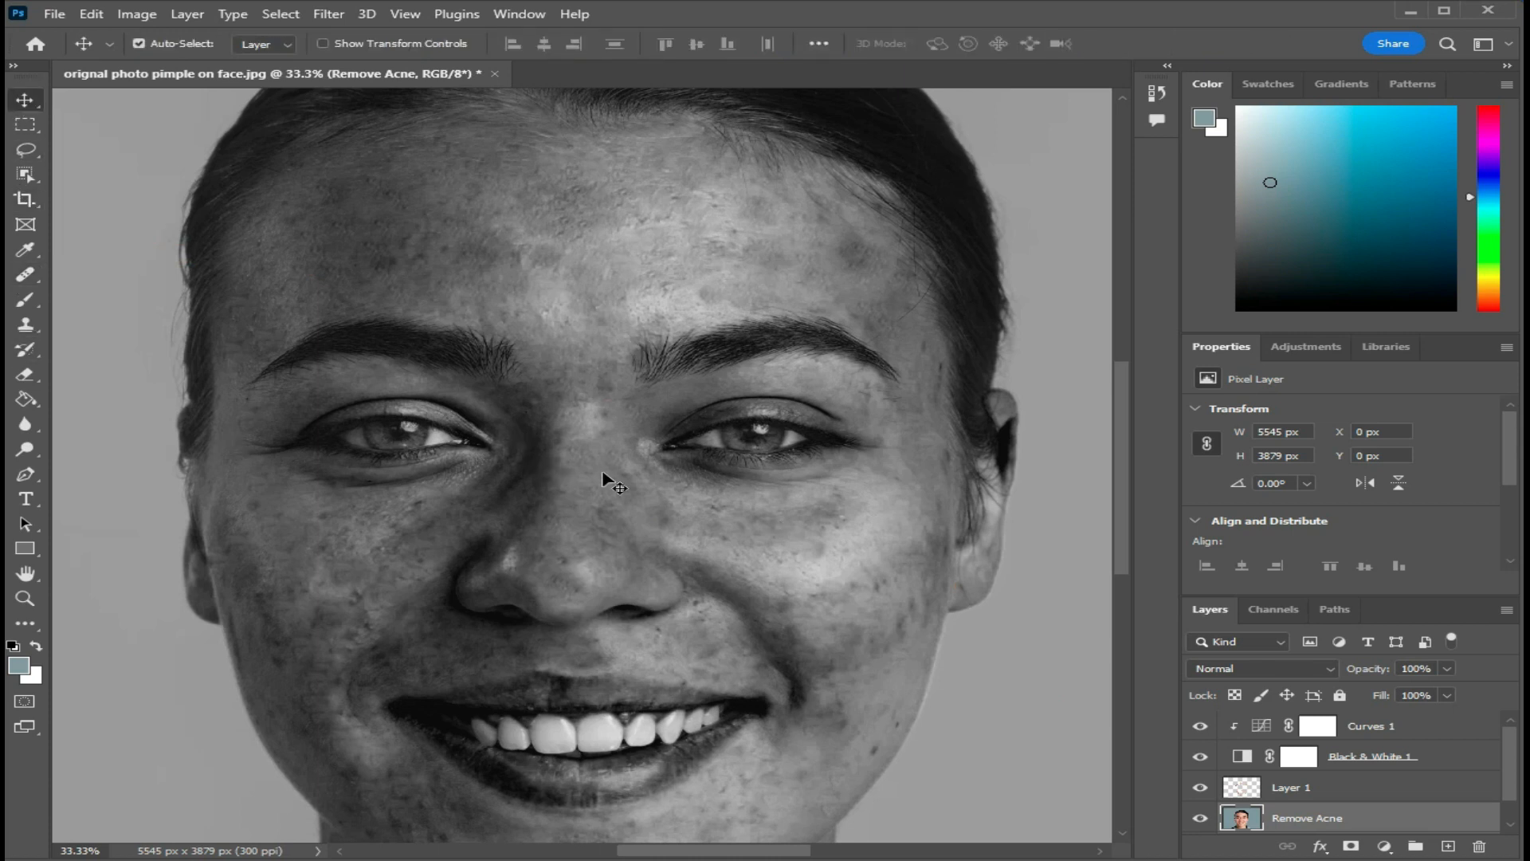
# Delete the Curves and Black & White adjustment layers together
pyautogui.click(1365, 754)
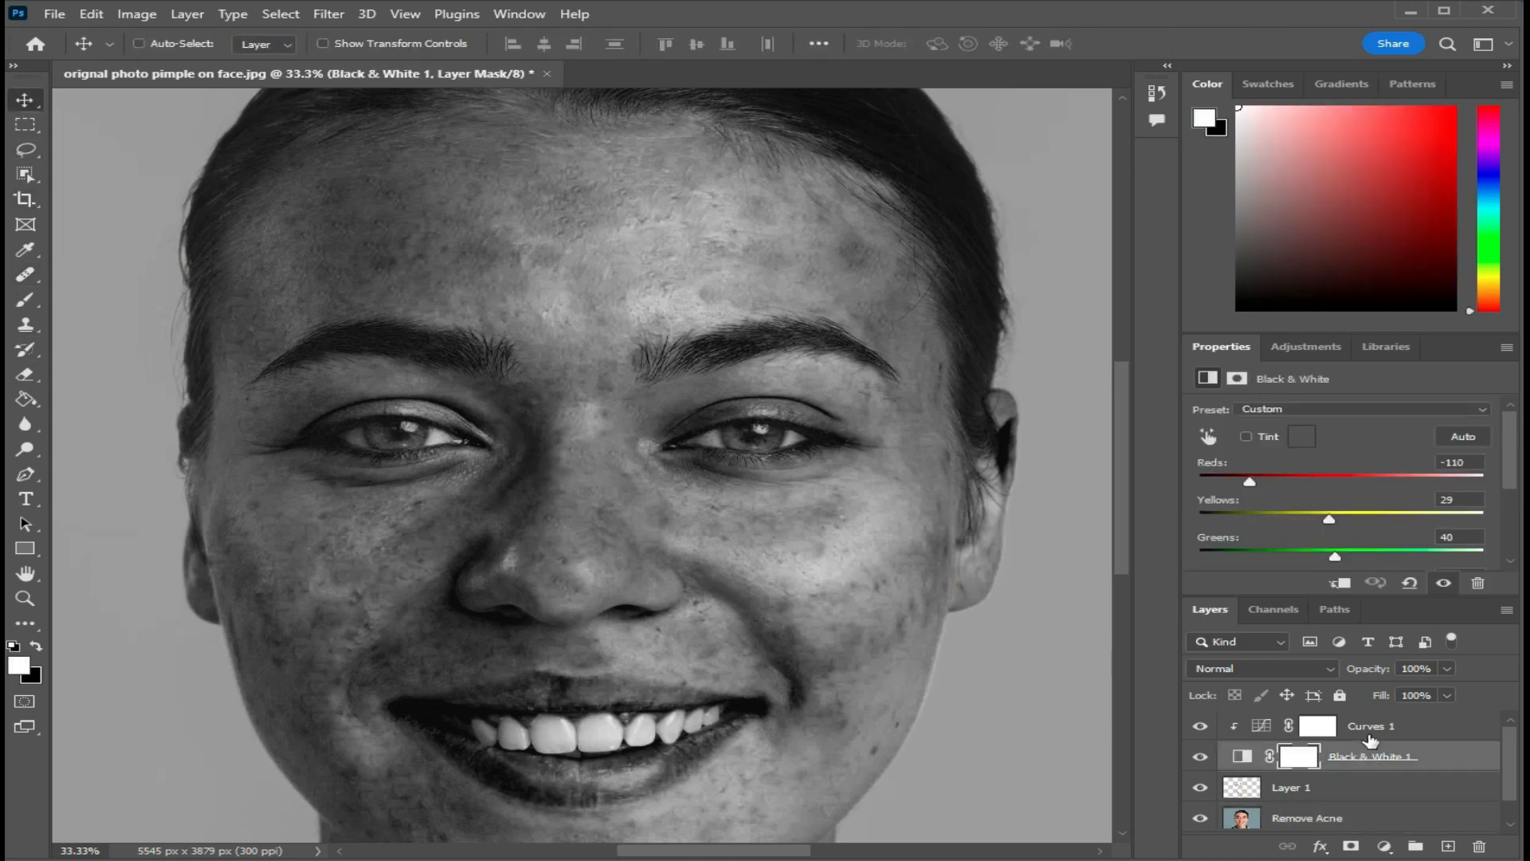
pyautogui.keyDown('shift'); pyautogui.click(1371, 725); pyautogui.keyUp('shift')
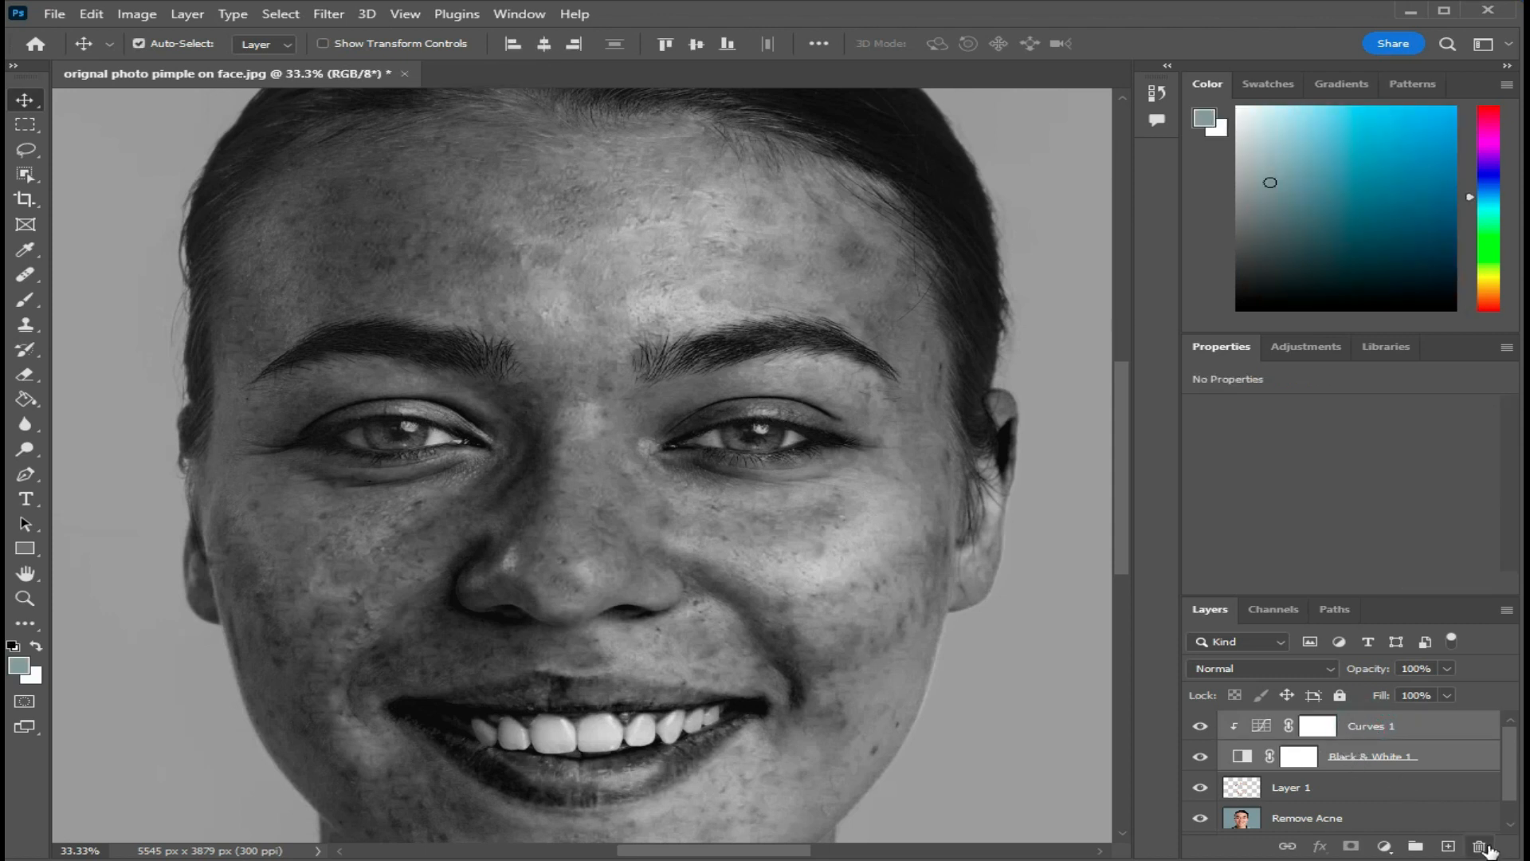
pyautogui.click(1480, 846)
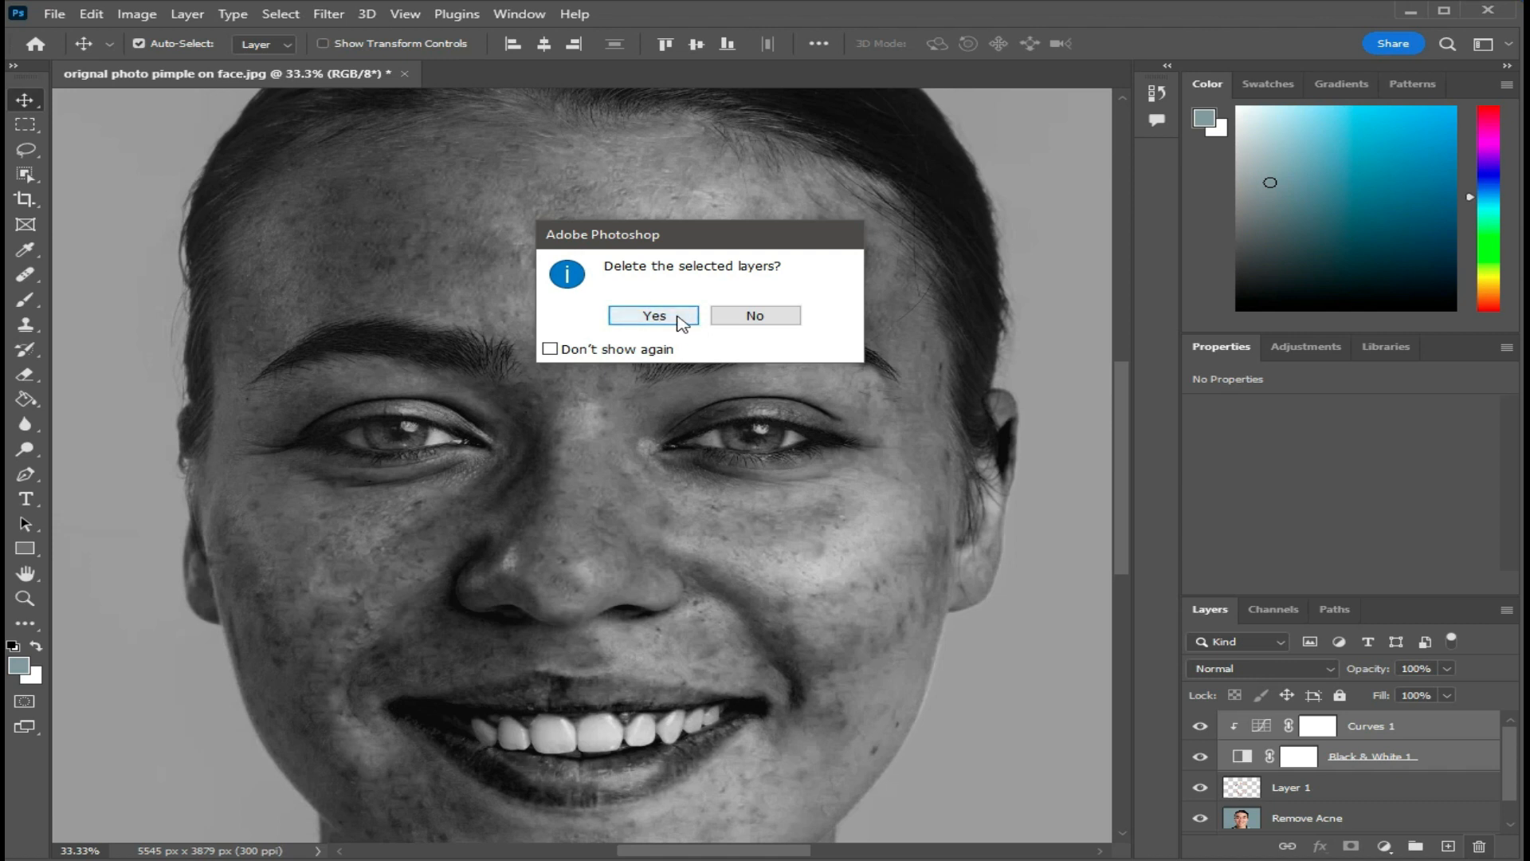
pyautogui.click(655, 316)
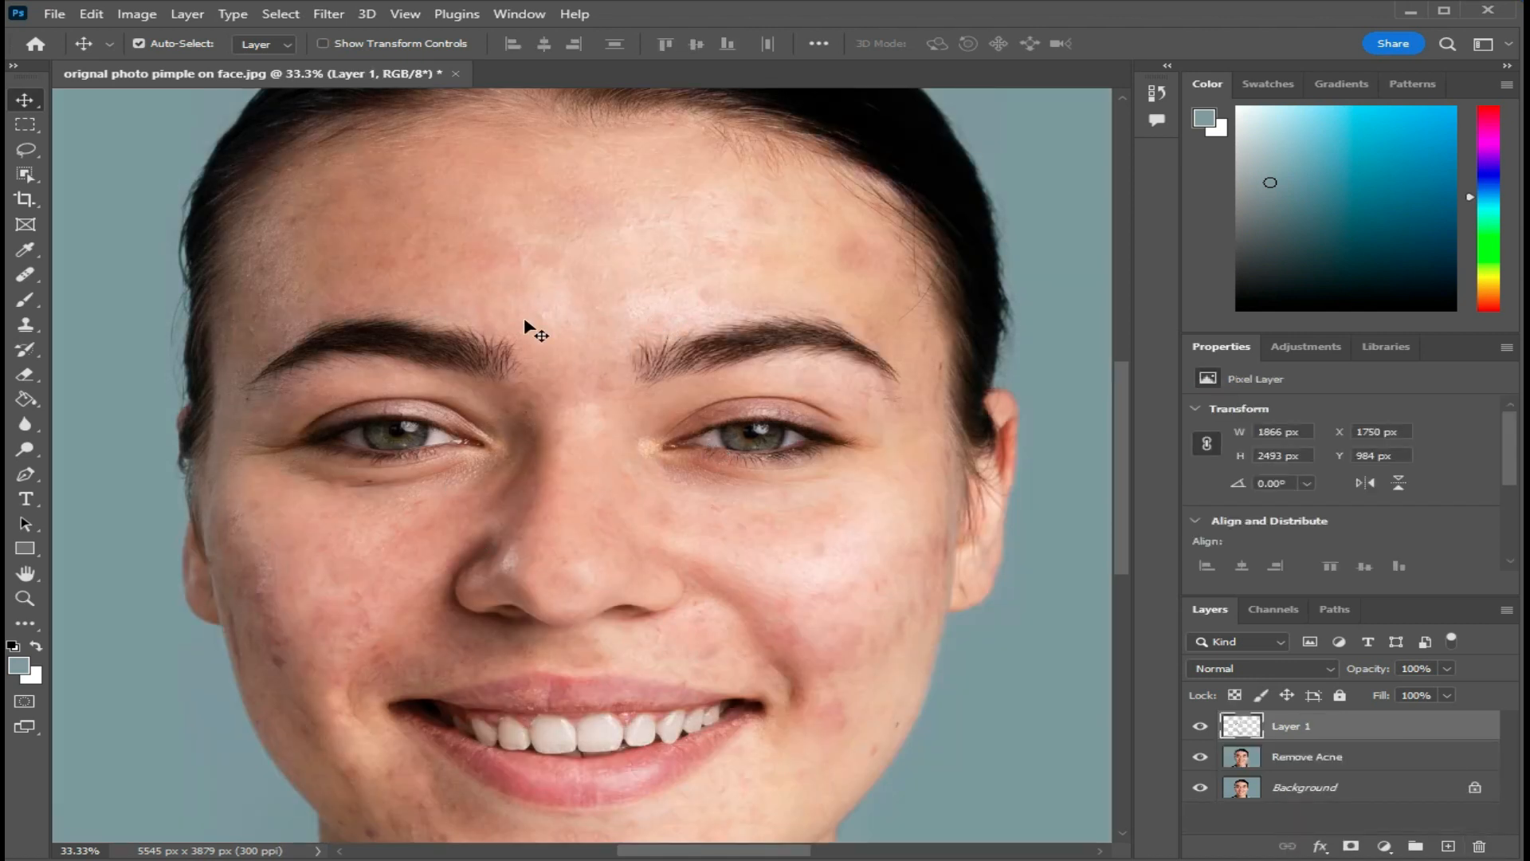
# Compare the face before and after healing by toggling the visibility of Layer 1, leaving it shown
pyautogui.hotkey('ctrl', '-')
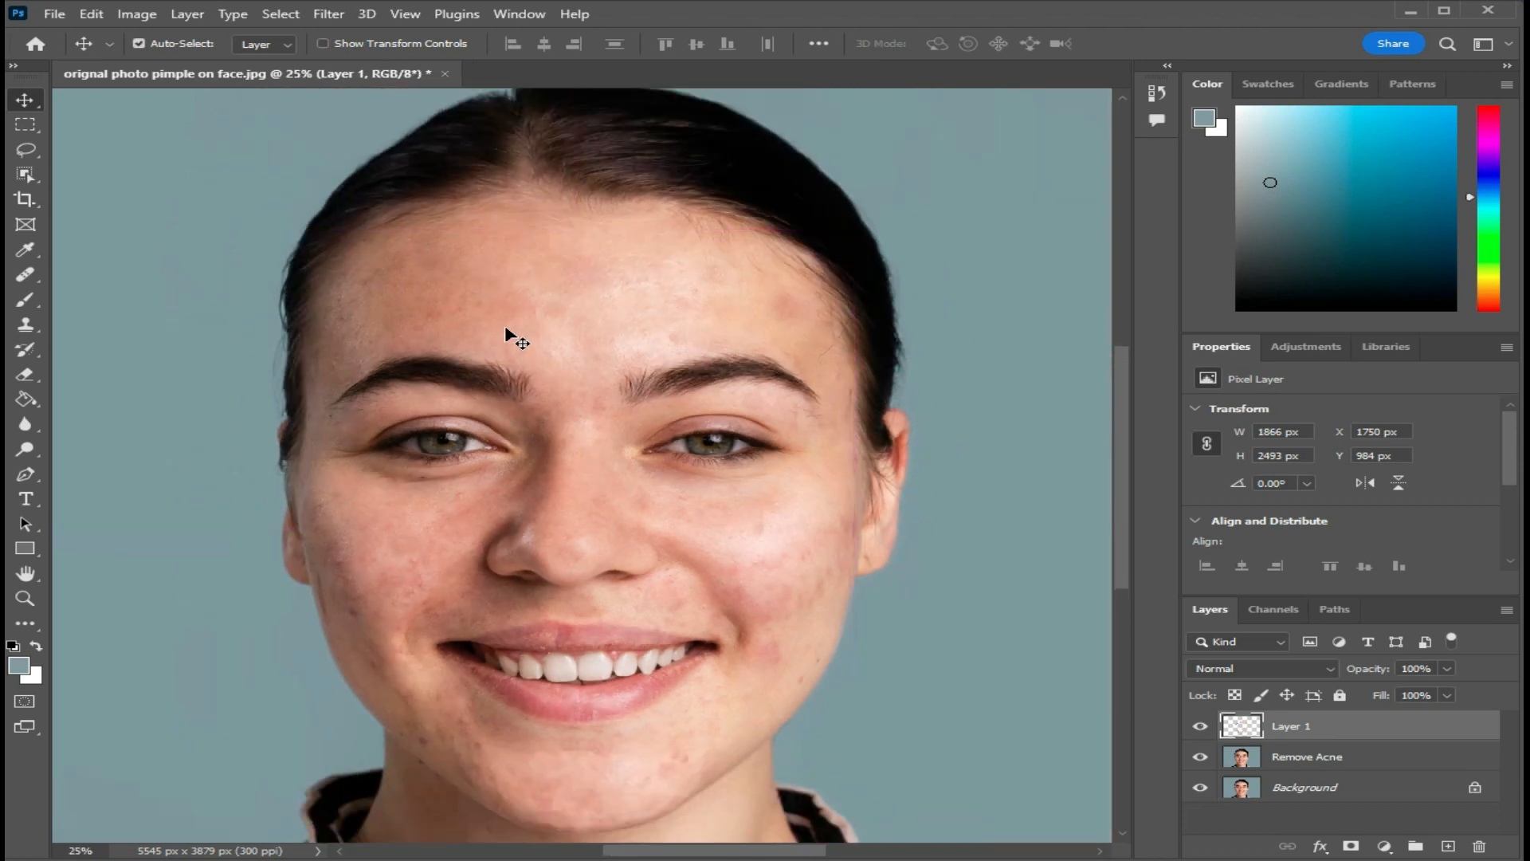
pyautogui.moveTo(553, 380); pyautogui.dragTo(564, 349)
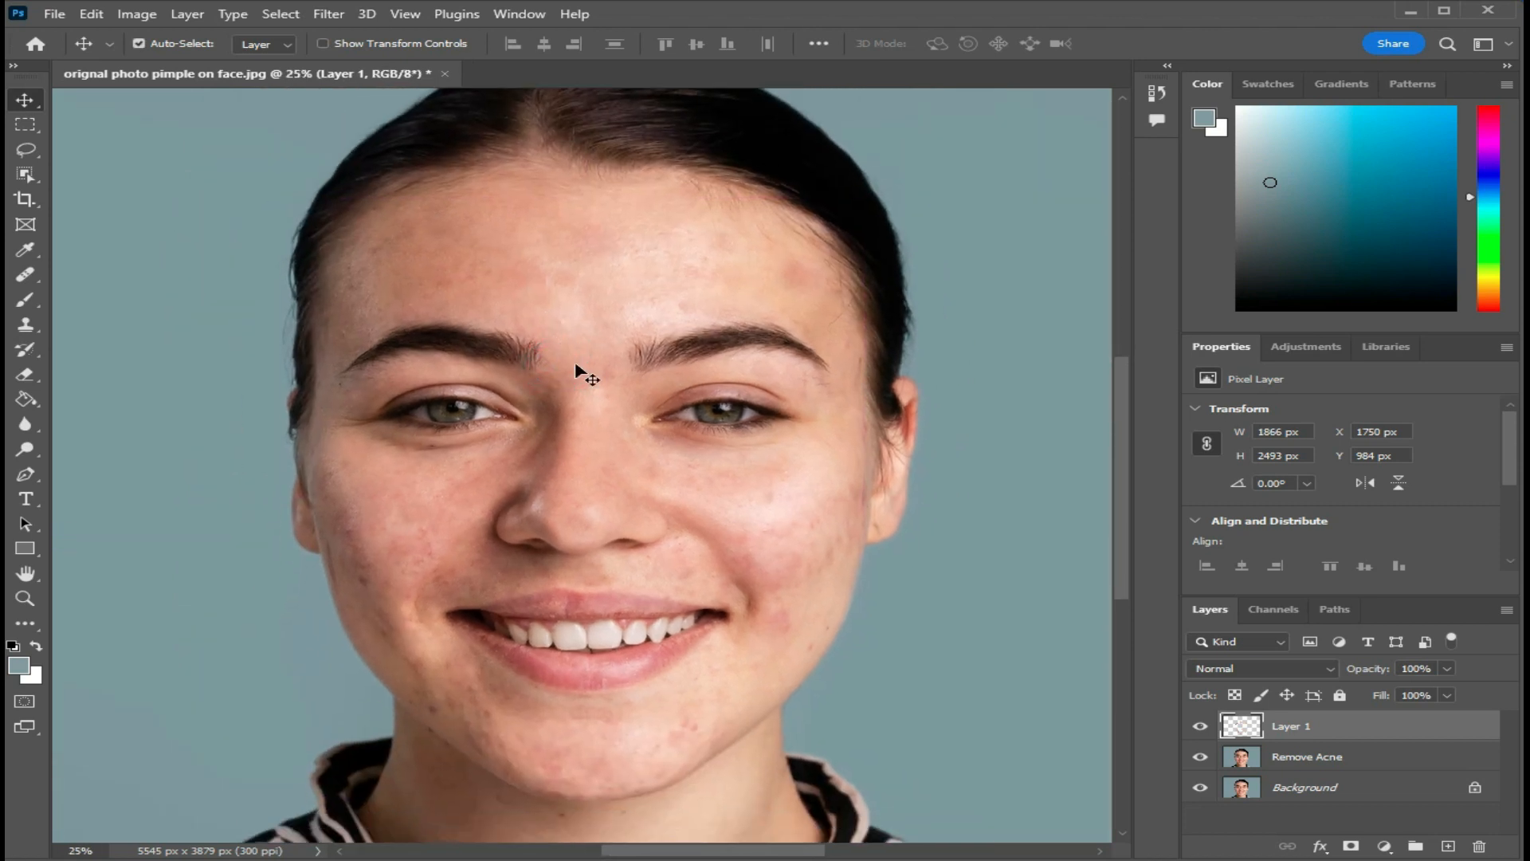
pyautogui.click(1199, 728)
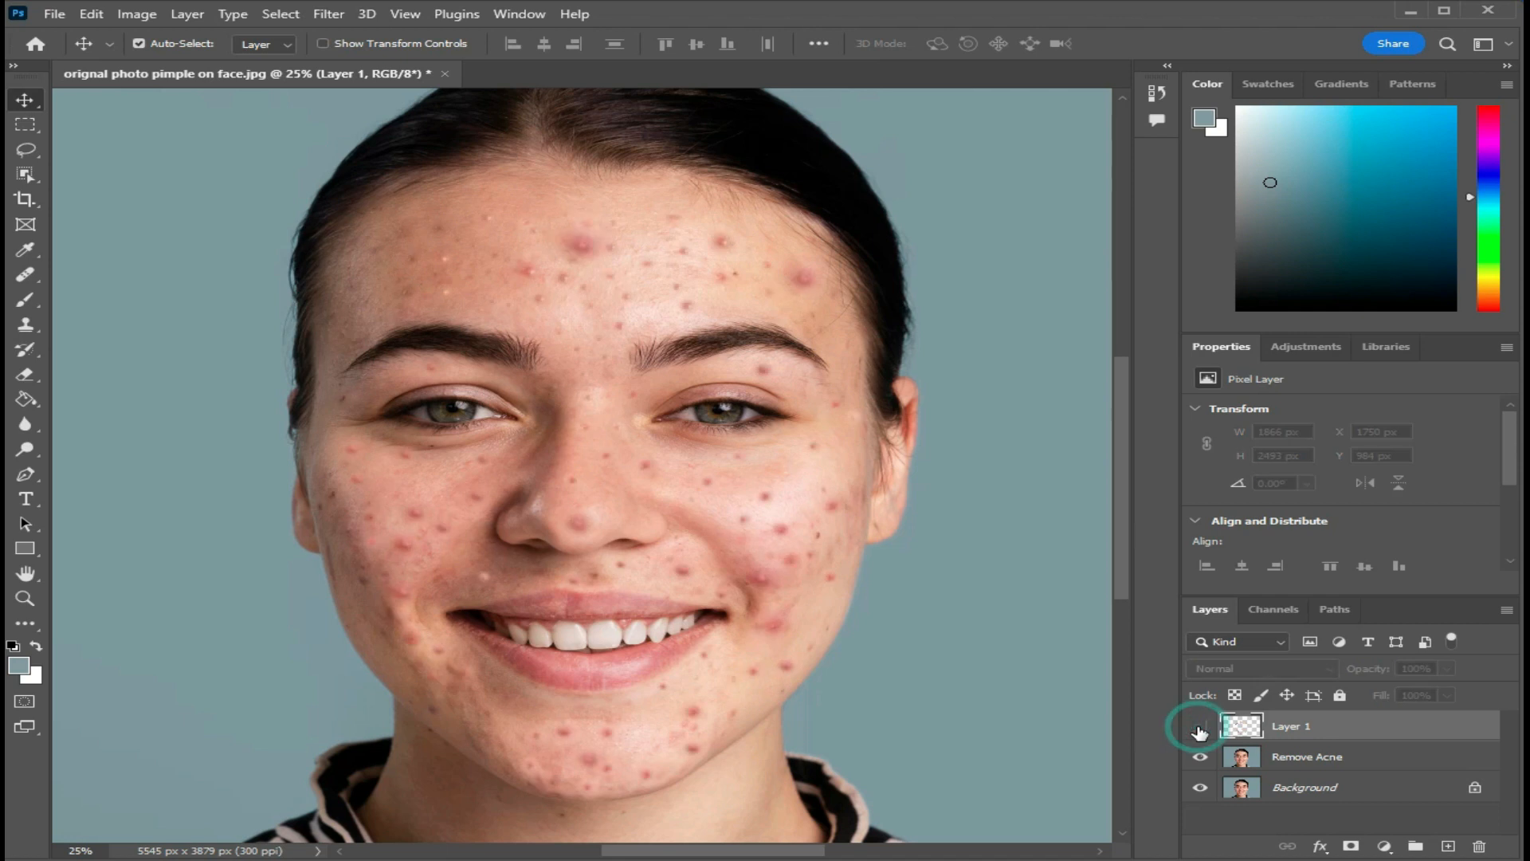
pyautogui.click(1199, 727)
pyautogui.click(1199, 728)
pyautogui.click(1199, 727)
pyautogui.click(1199, 728)
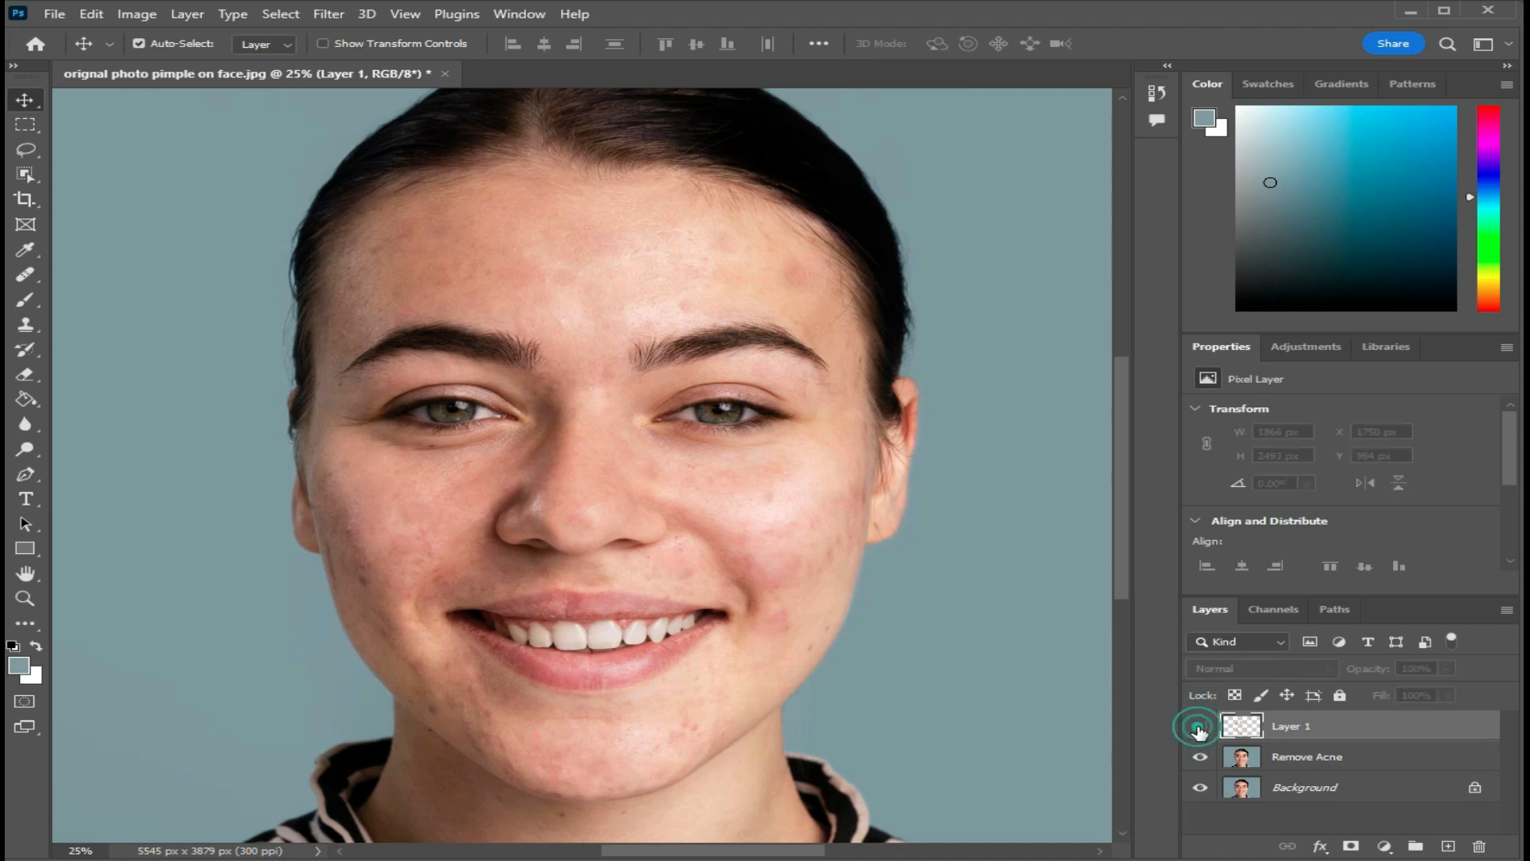
pyautogui.click(1200, 727)
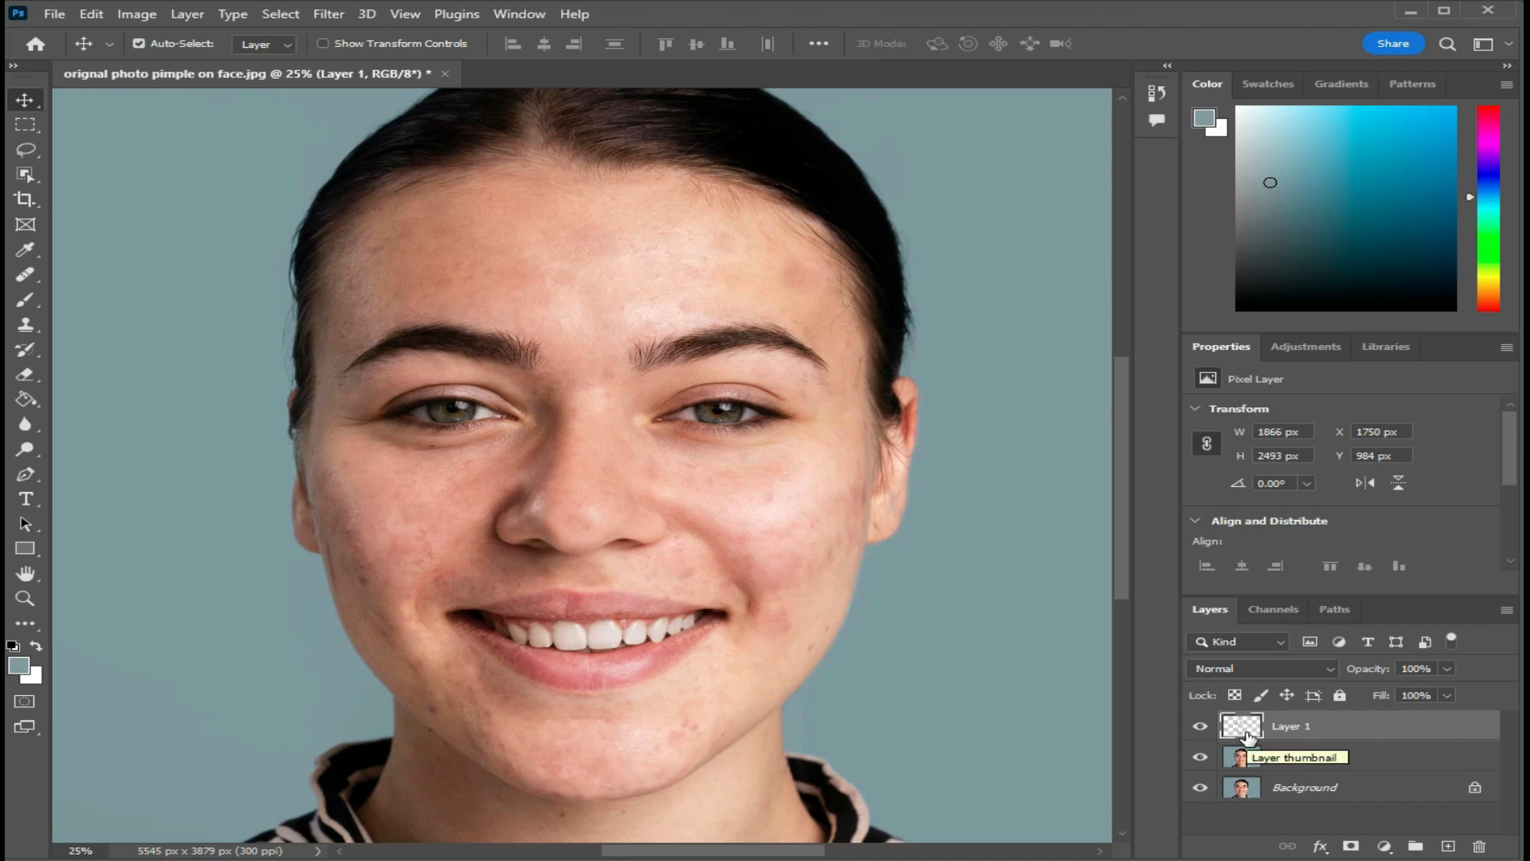
# Stamp all visible layers into a new merged layer above Layer 1
pyautogui.press('ctrl')
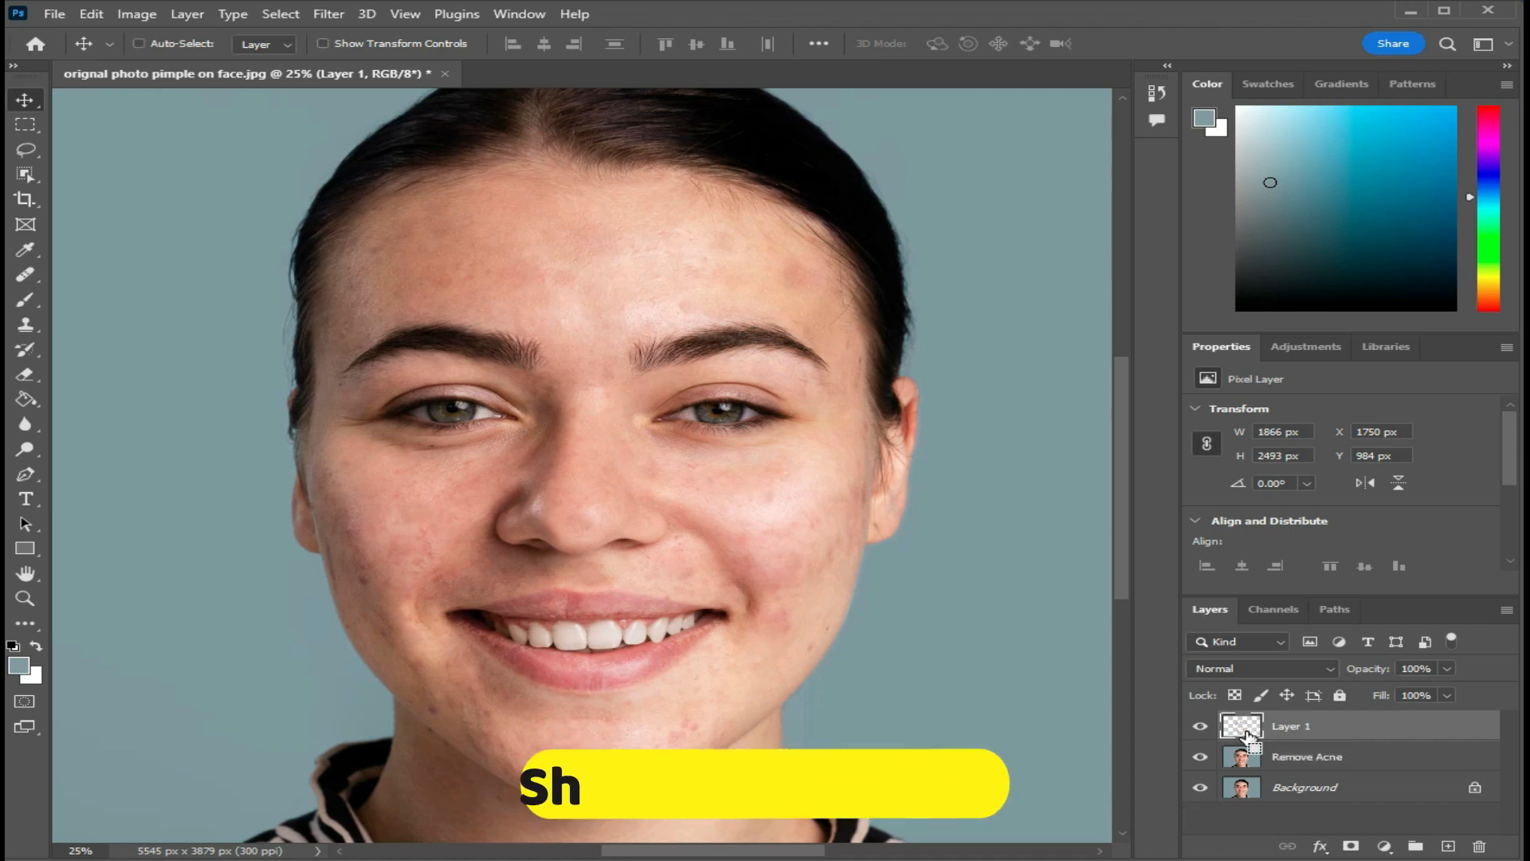
pyautogui.hotkey('ctrl', 'shift', 'alt', 'e')
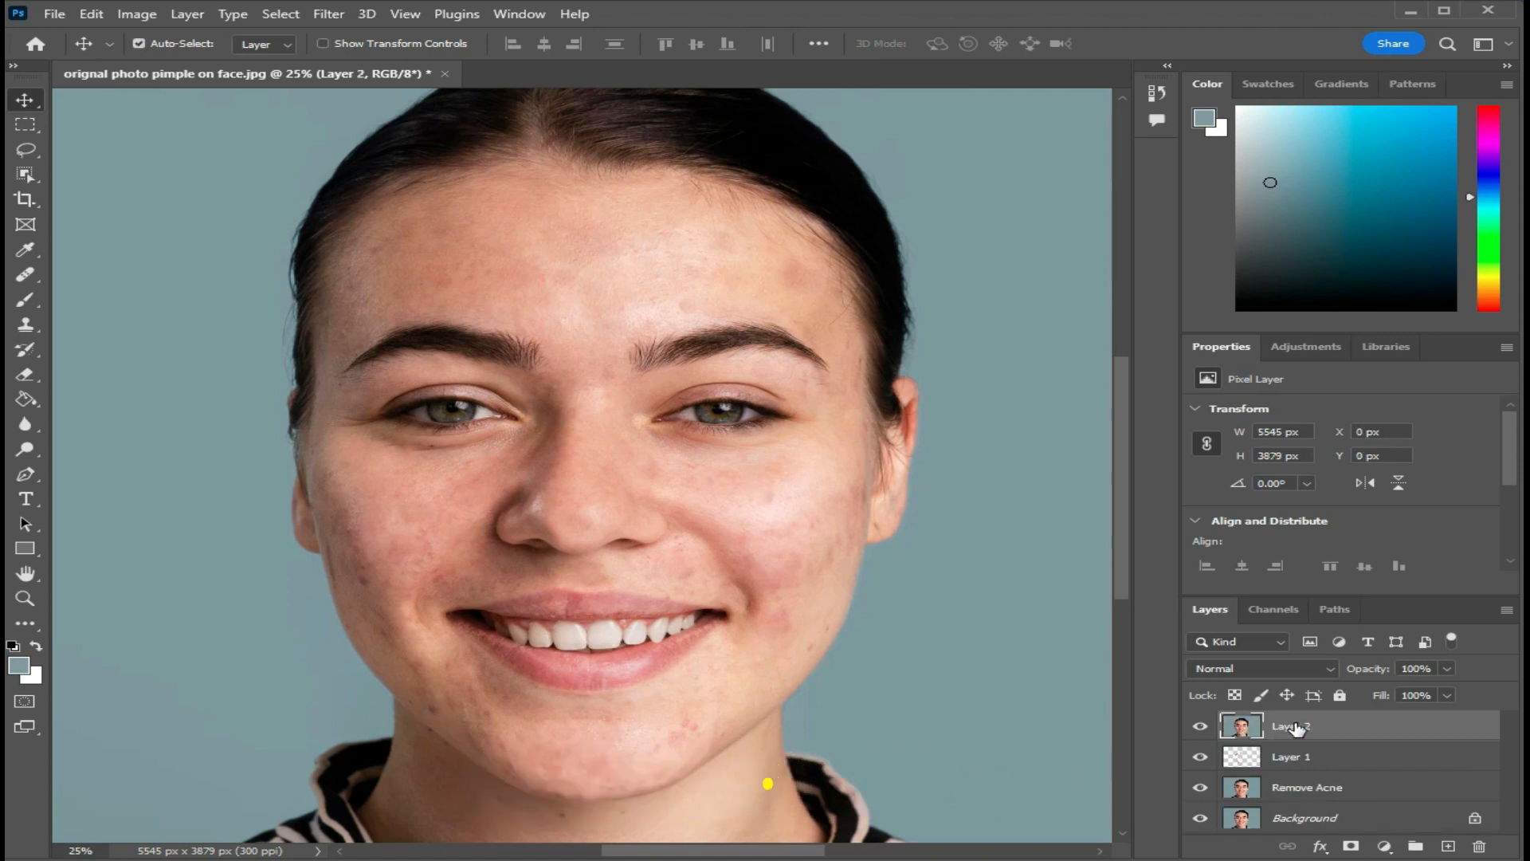
# Set Layer 2's blend mode to Vivid Light and invert its colours
pyautogui.click(1294, 667)
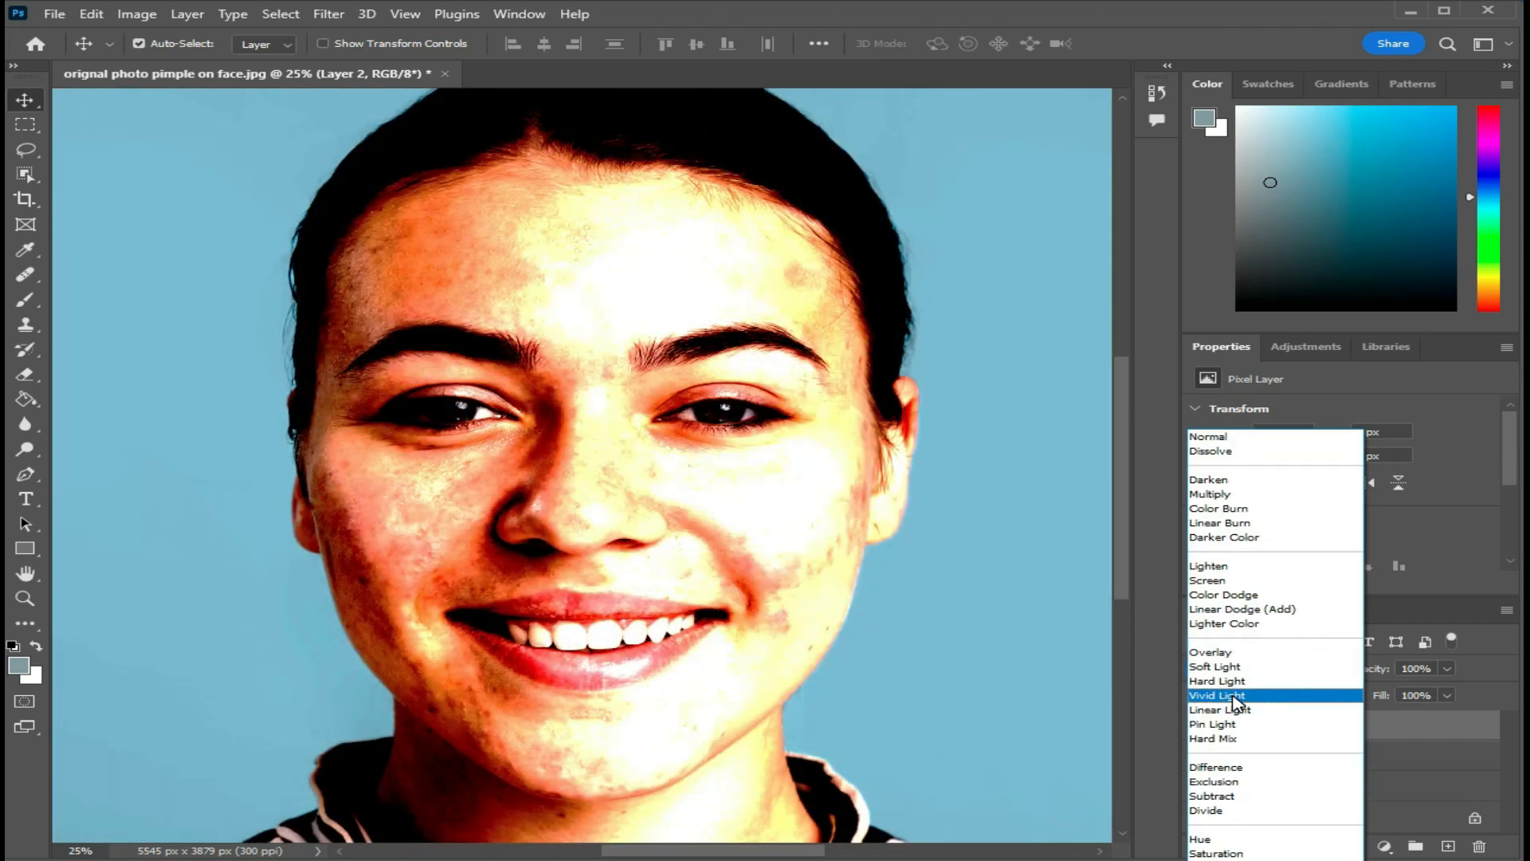
pyautogui.click(1235, 702)
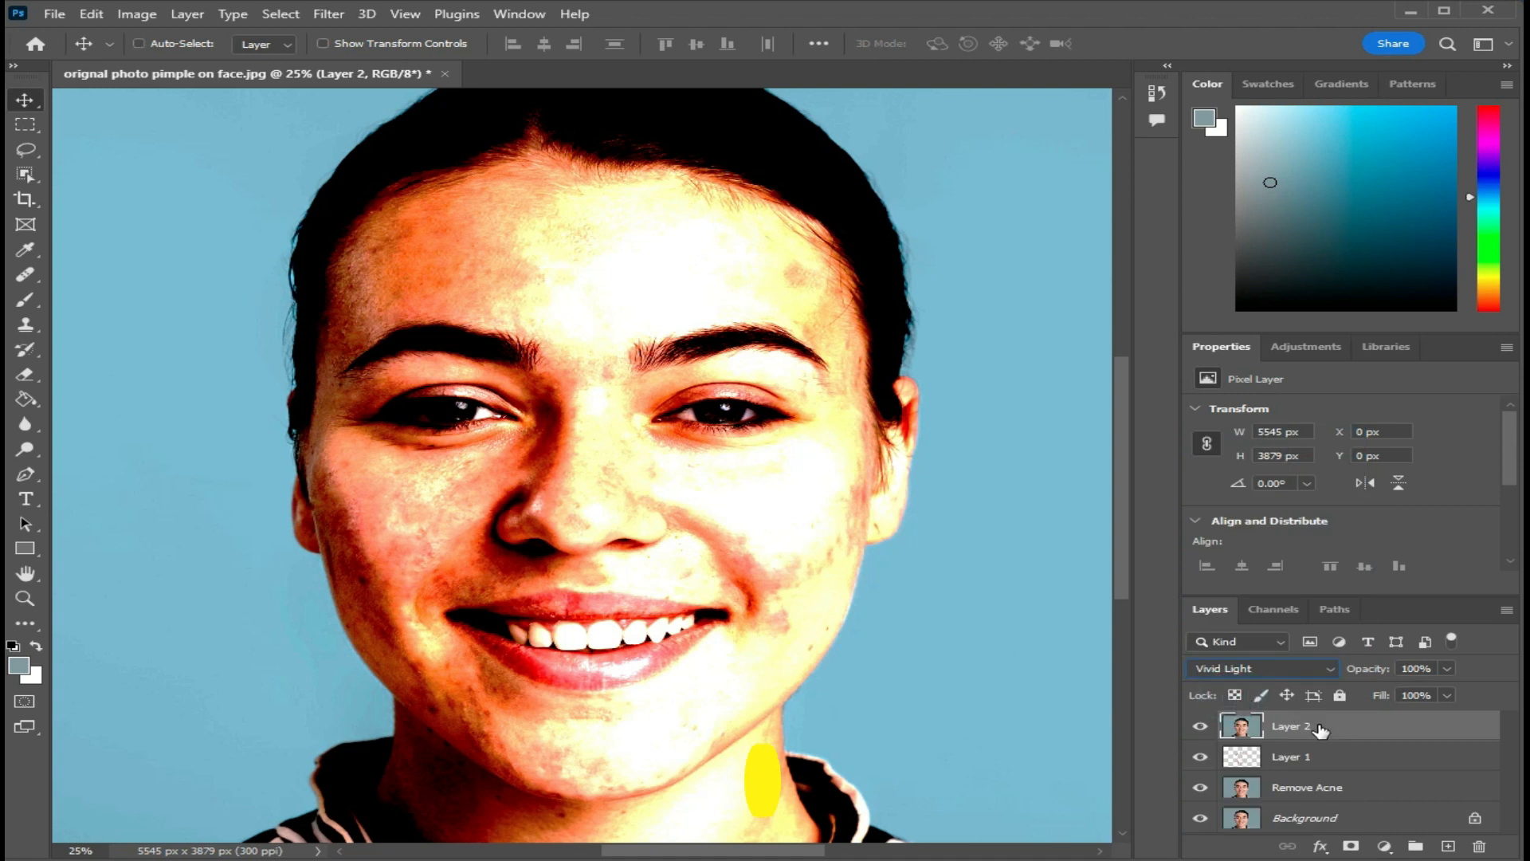
pyautogui.hotkey('ctrl', 'i')
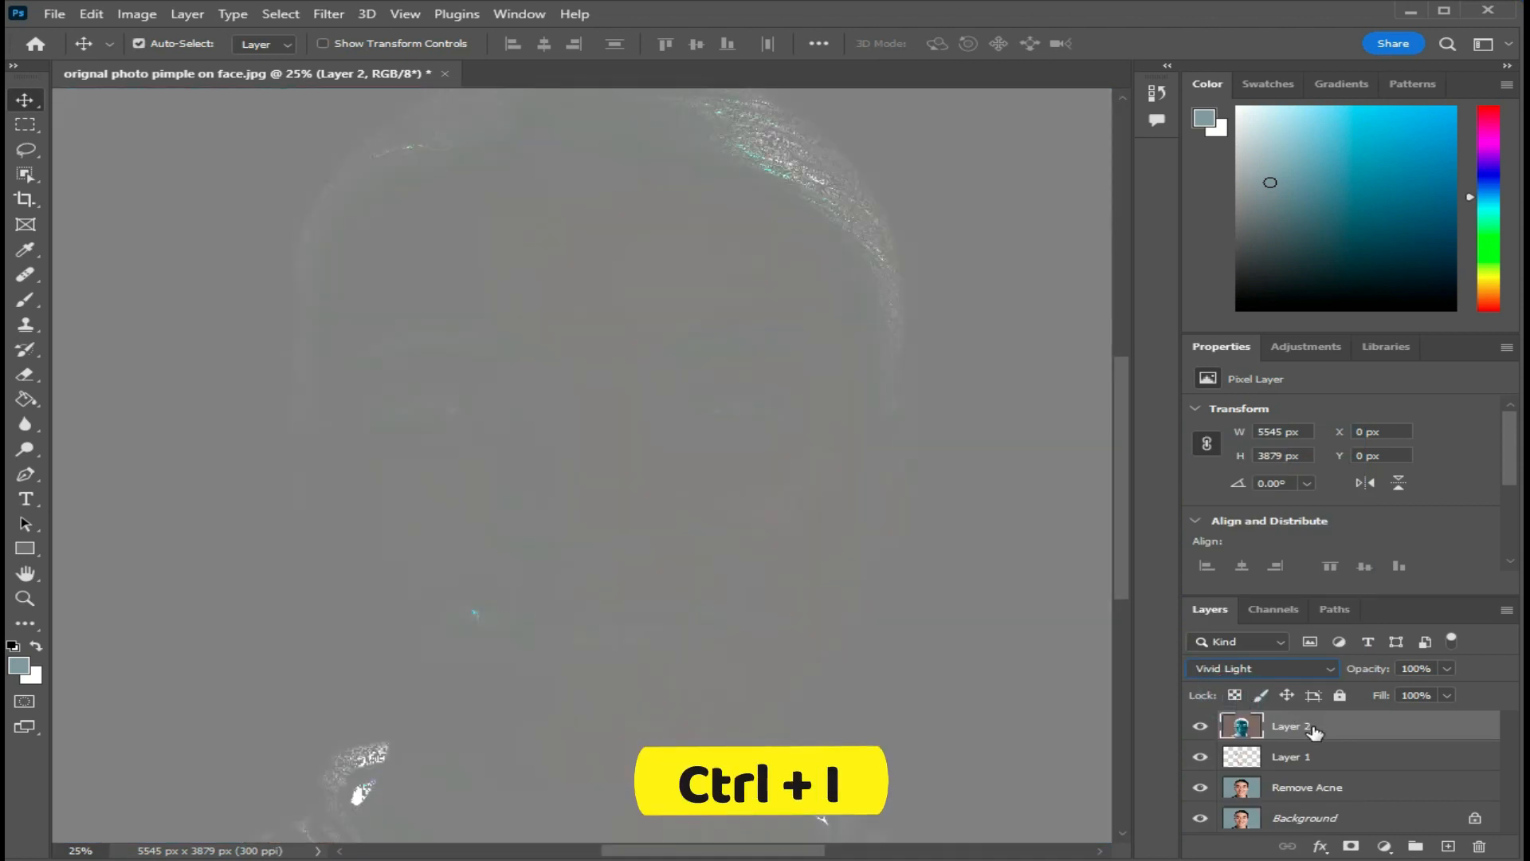
# Convert Layer 2 to a smart object and apply a High Pass filter with a 25.0-pixel radius
pyautogui.rightClick(1303, 730)
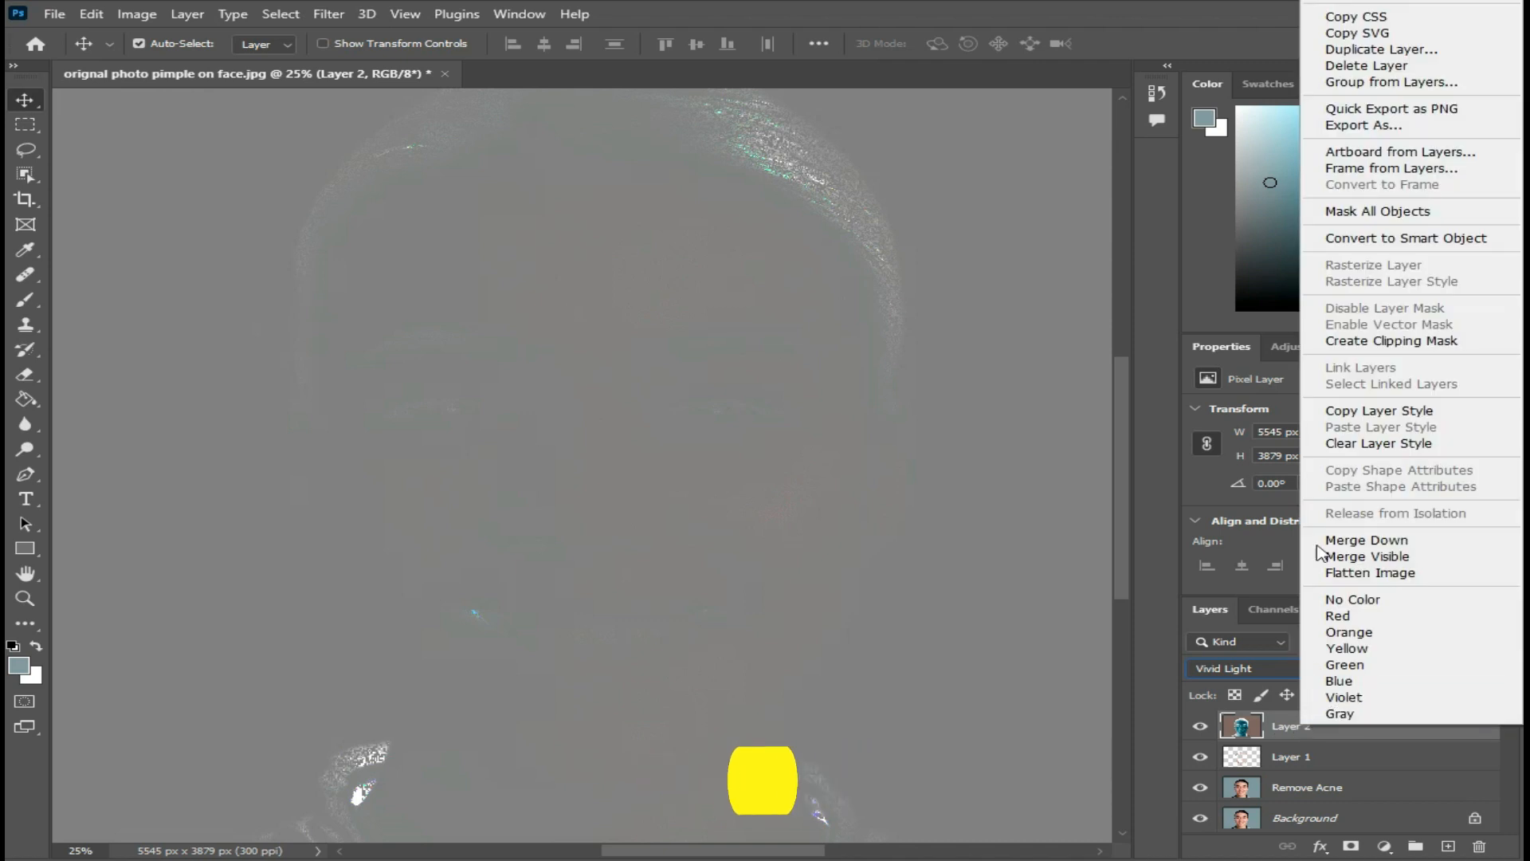
pyautogui.click(1401, 240)
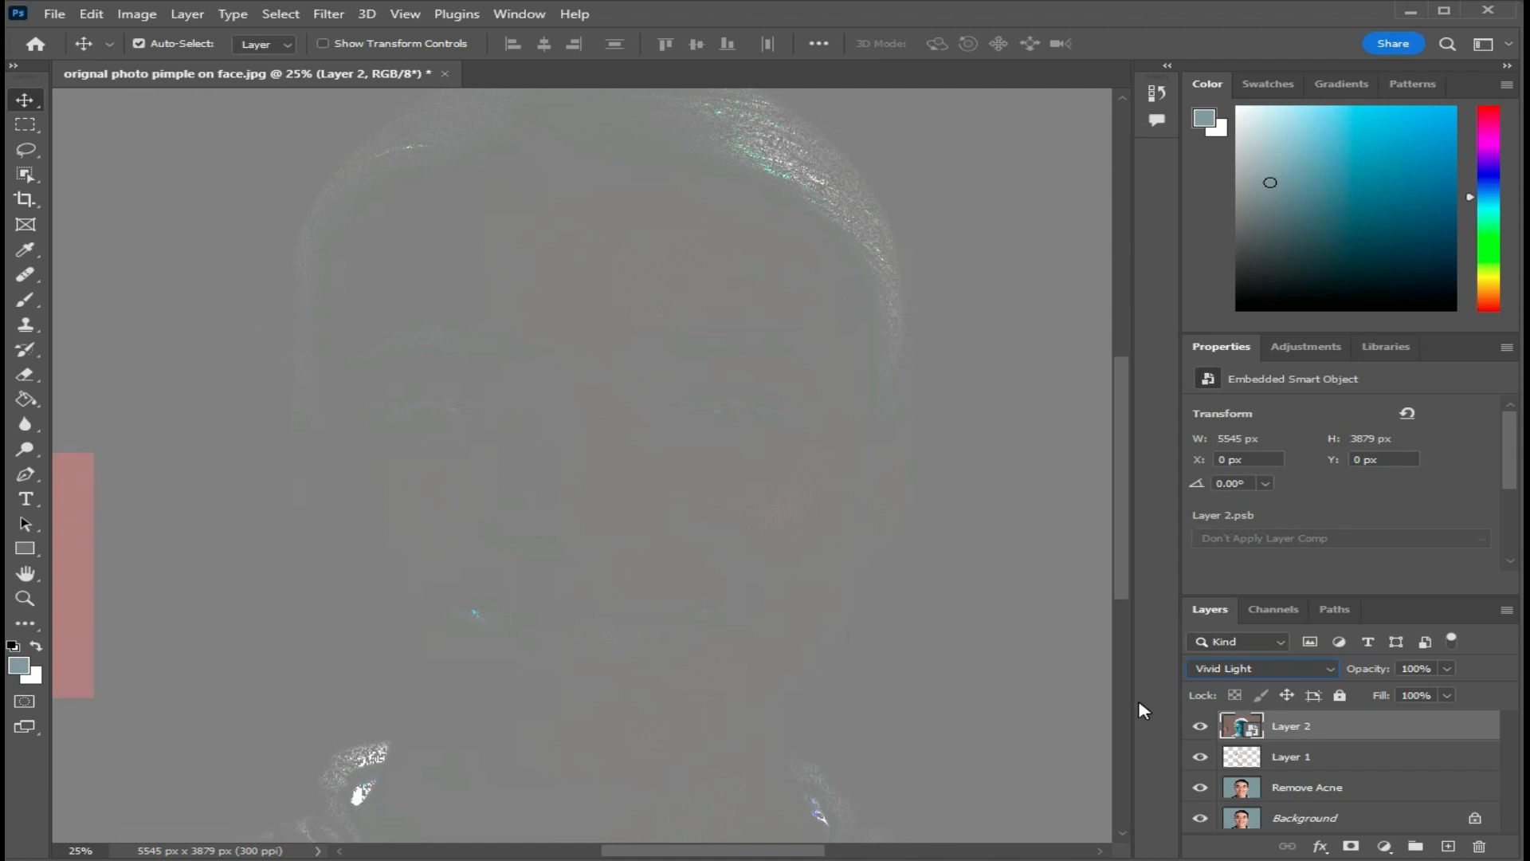
pyautogui.click(329, 14)
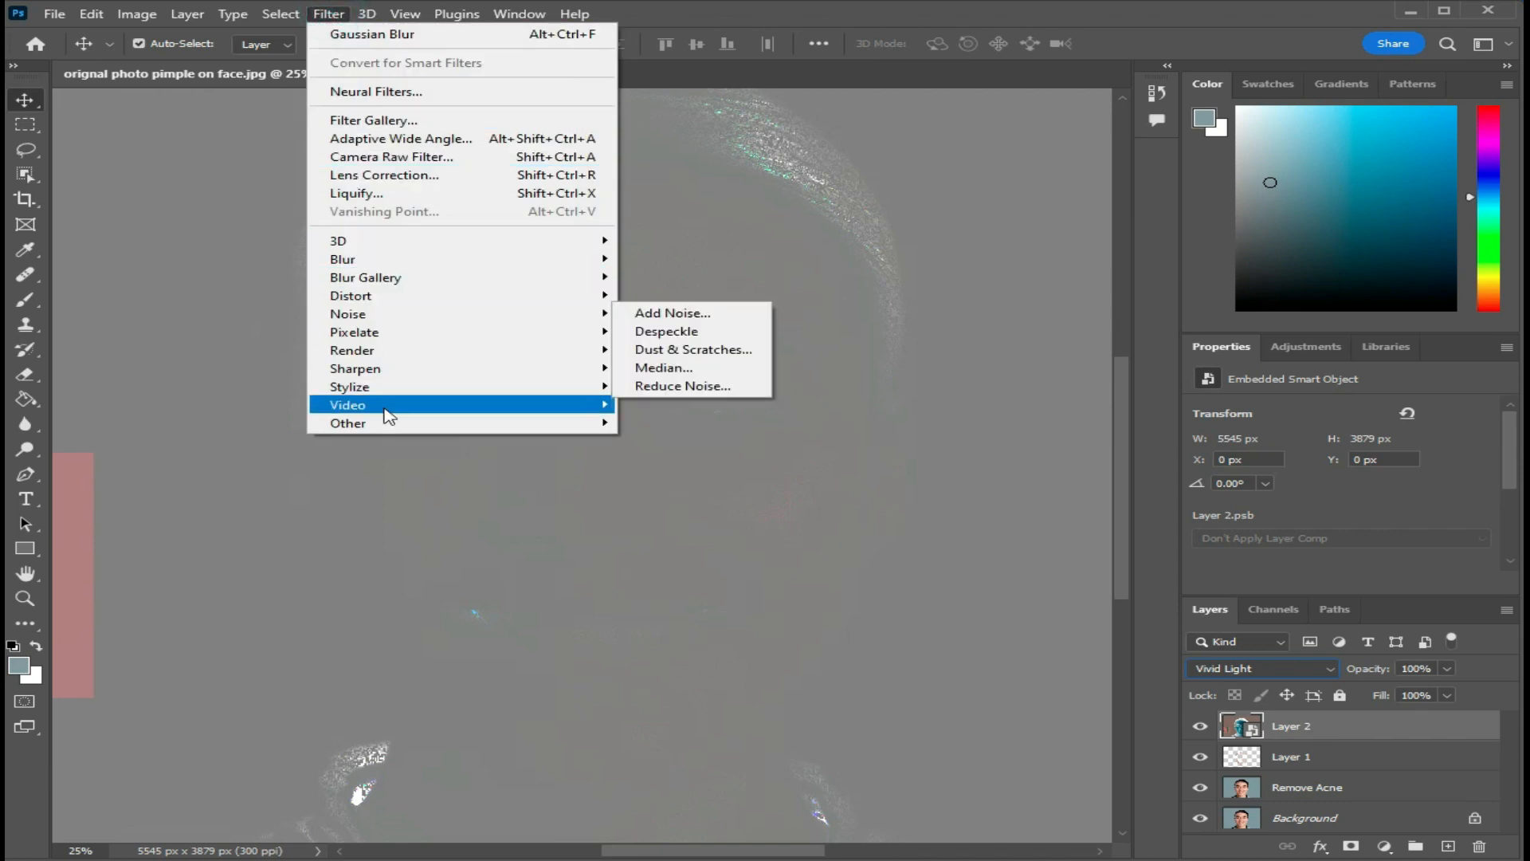
pyautogui.moveTo(382, 423)
pyautogui.click(701, 441)
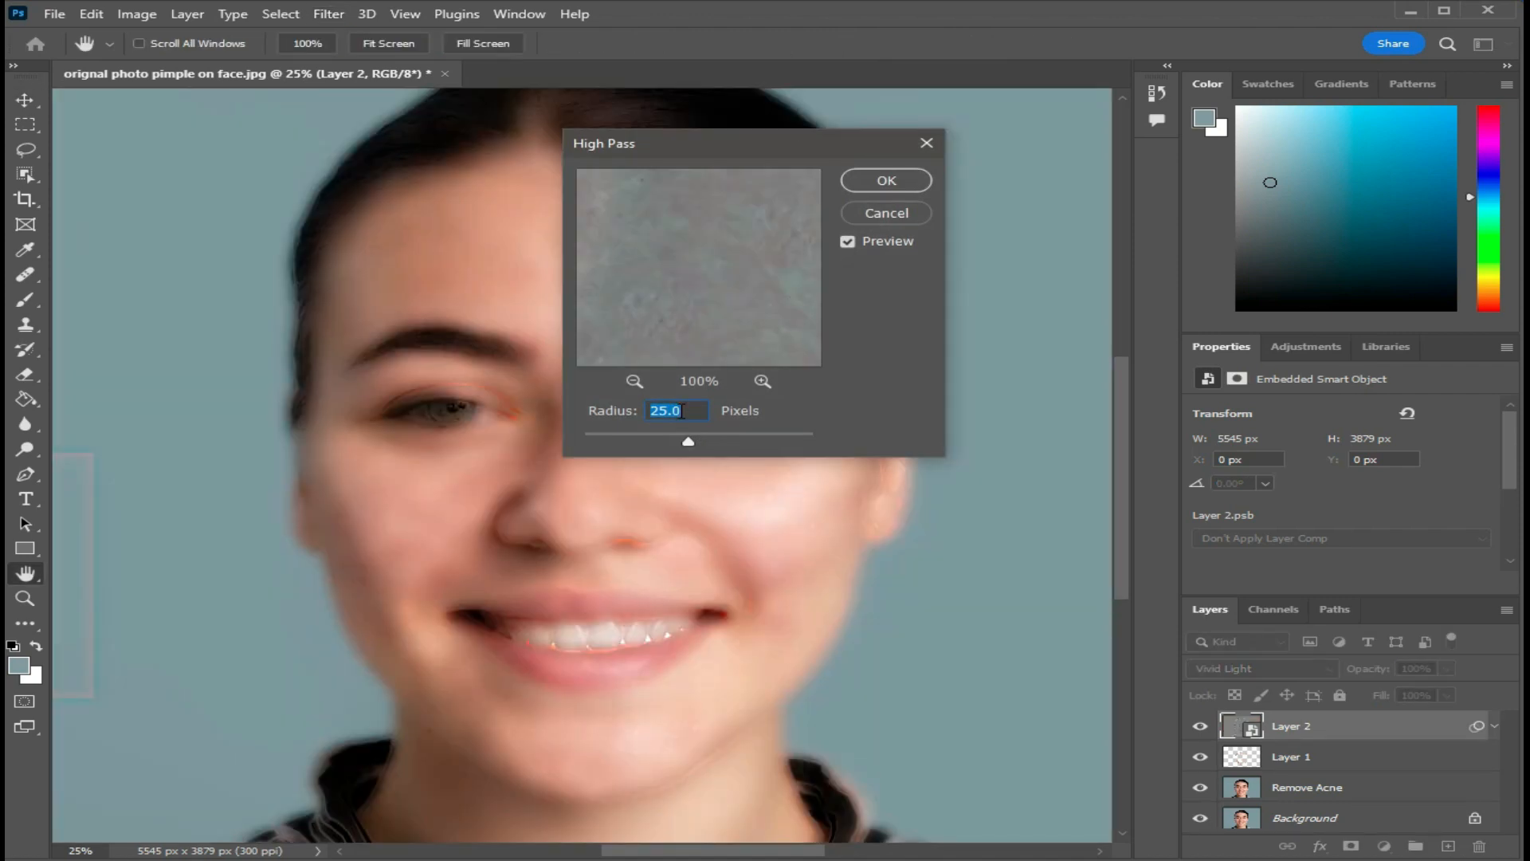
pyautogui.click(899, 178)
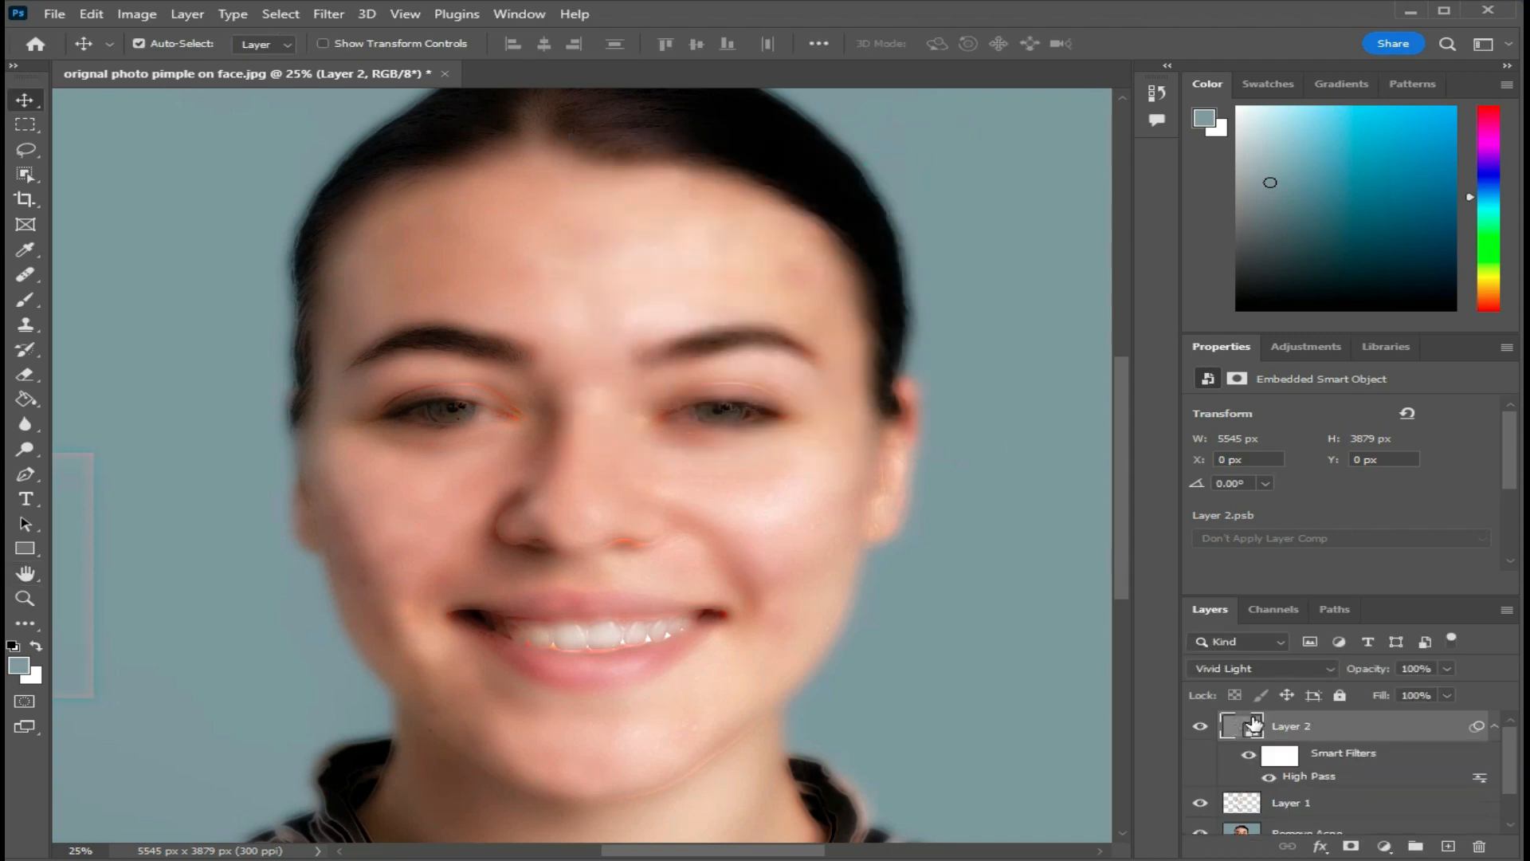
# Apply a Gaussian Blur smart filter with a 2.2-pixel radius to Layer 2
pyautogui.click(327, 14)
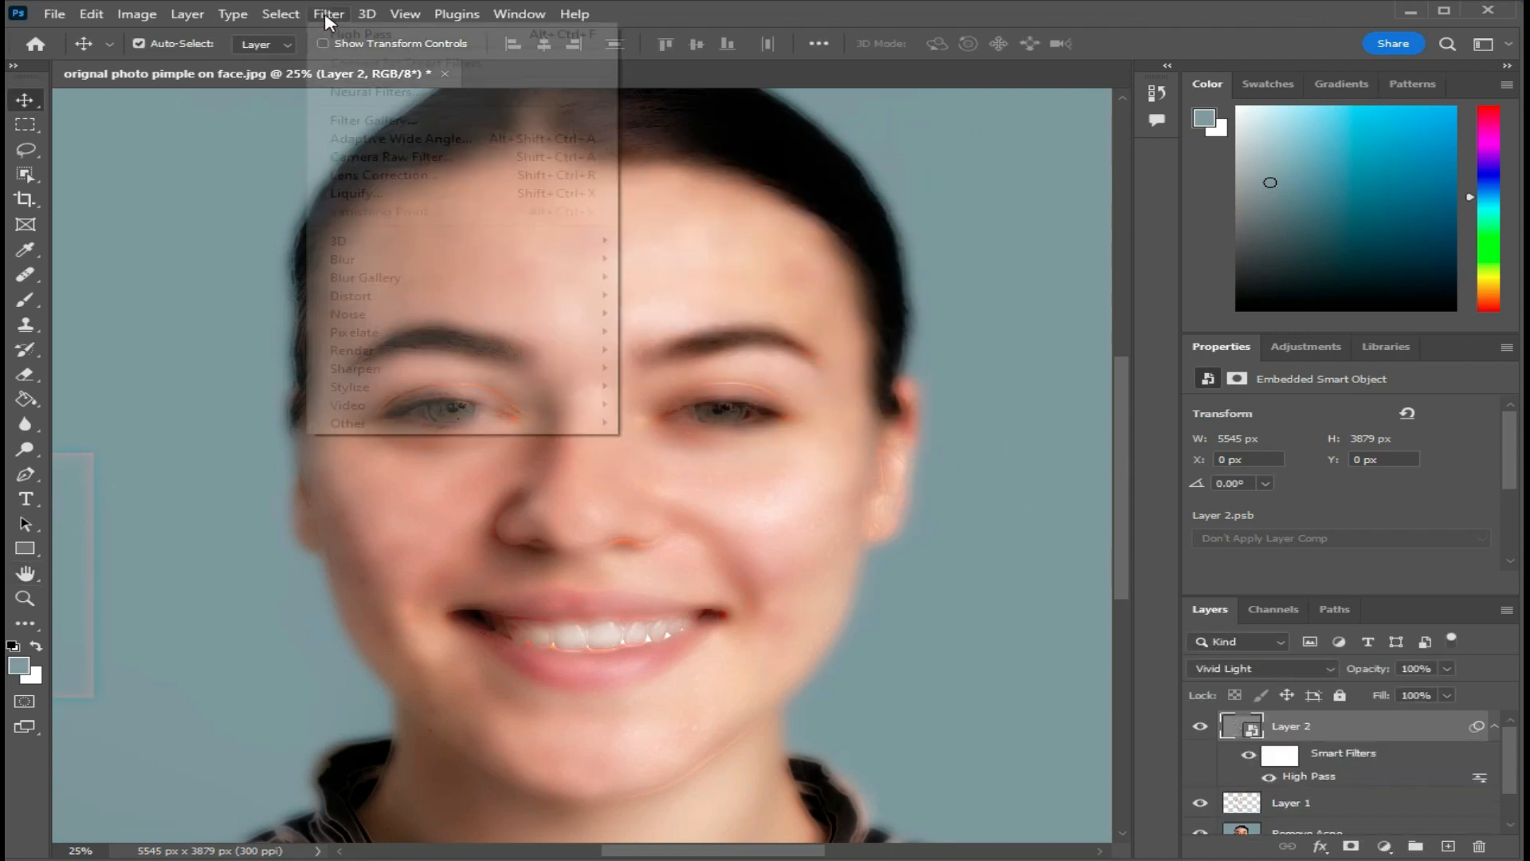
pyautogui.moveTo(343, 259)
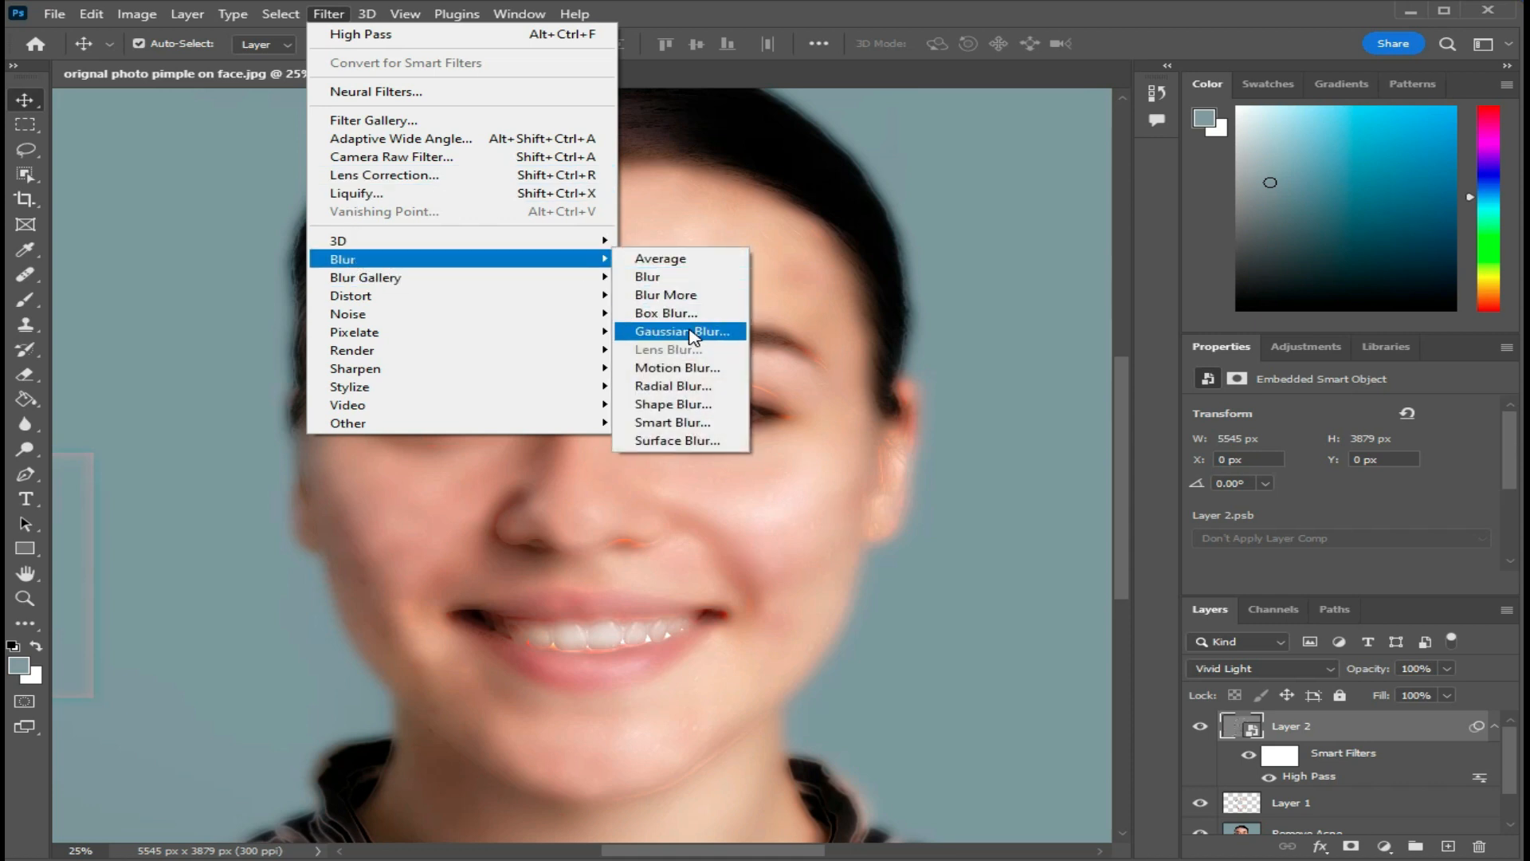
pyautogui.click(693, 332)
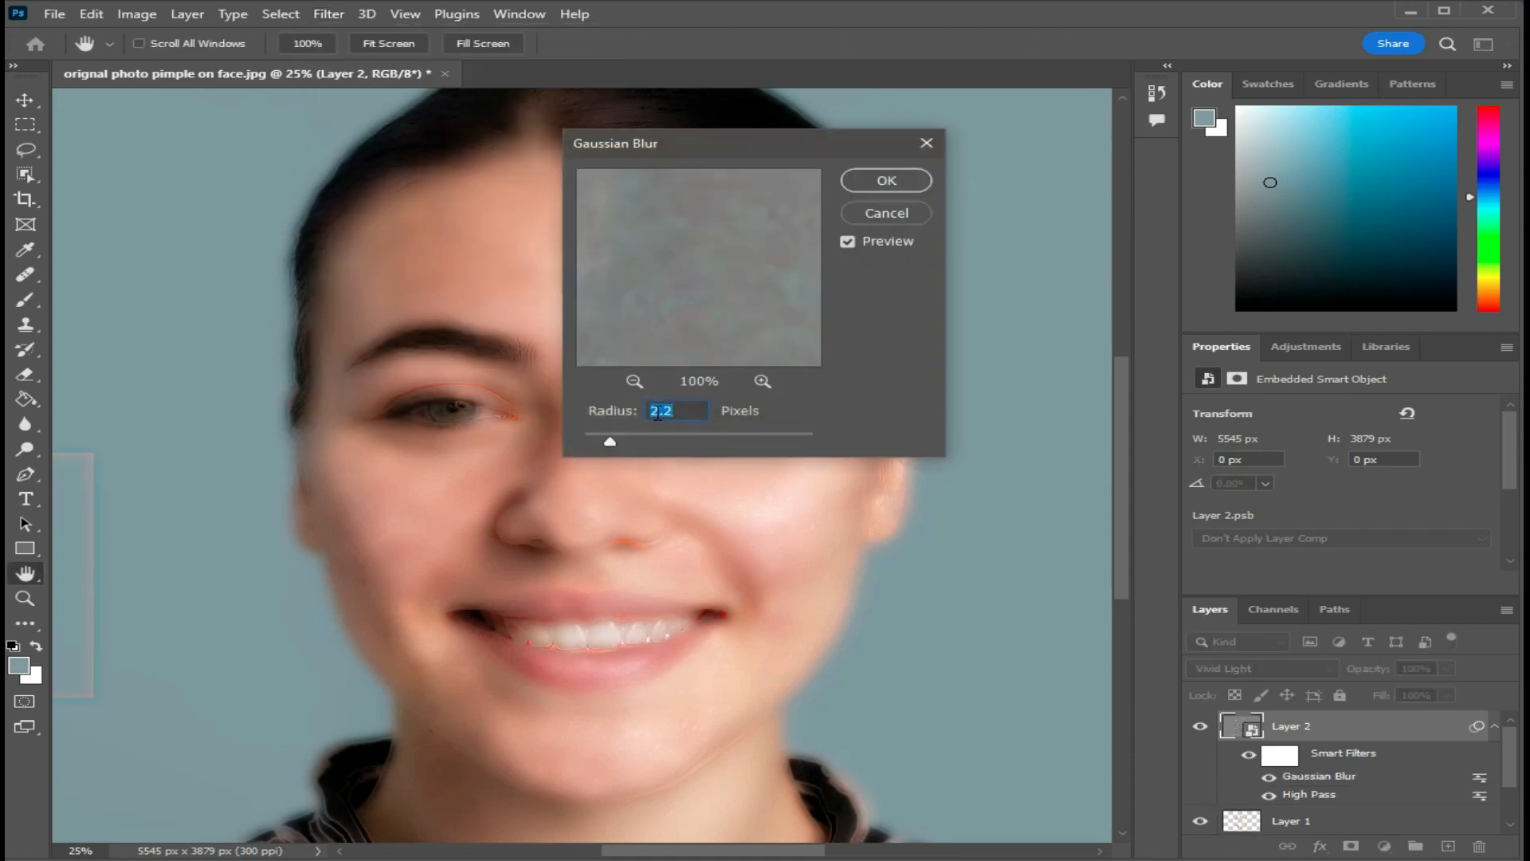
pyautogui.click(885, 180)
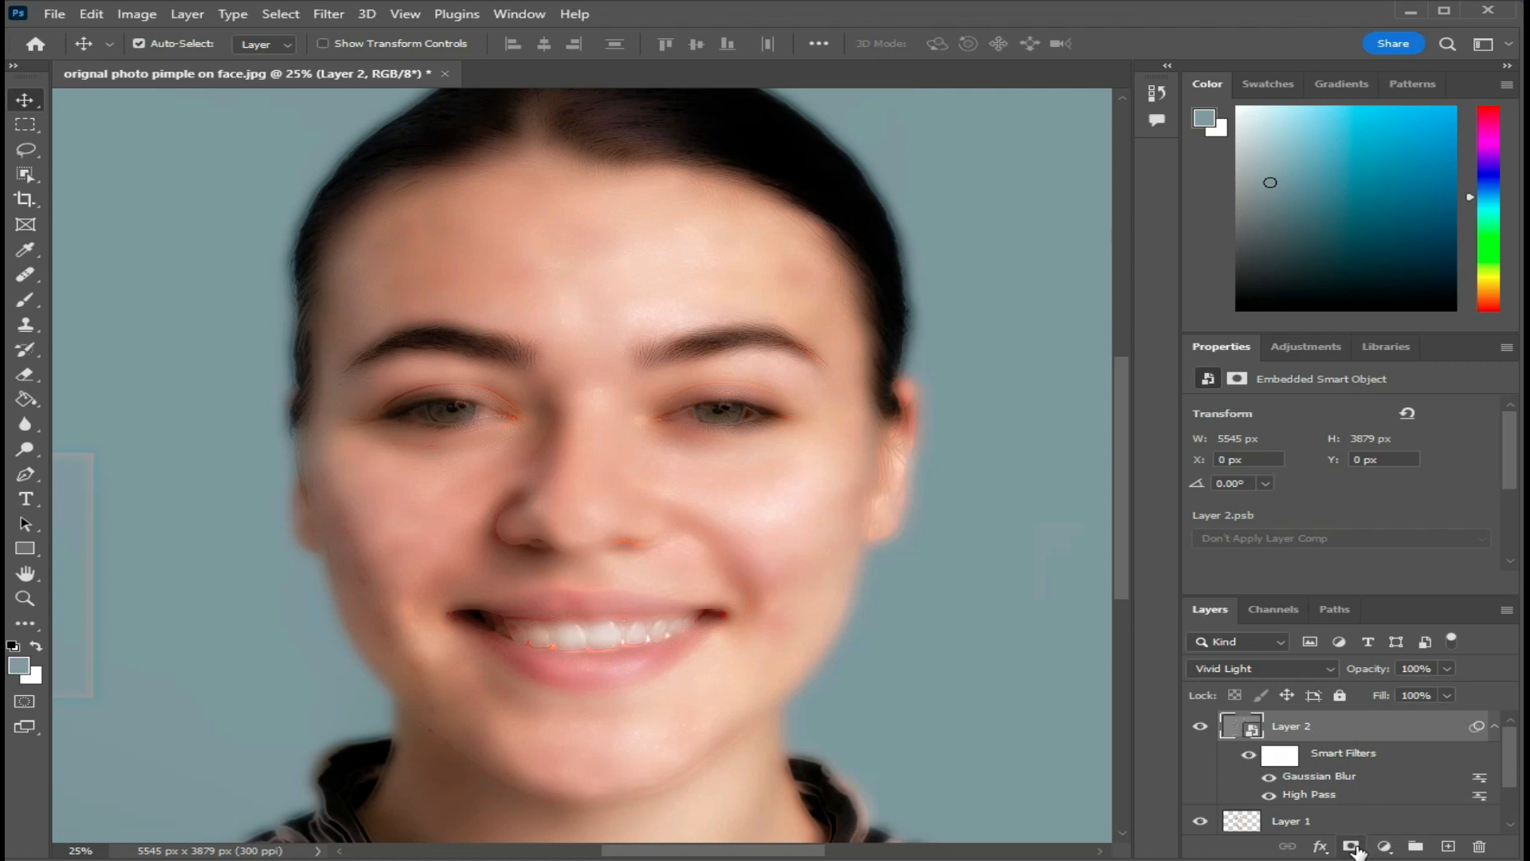
# Add a layer mask to Layer 2, invert it to black, and set the Brush tool's flow to 15%
pyautogui.click(1352, 847)
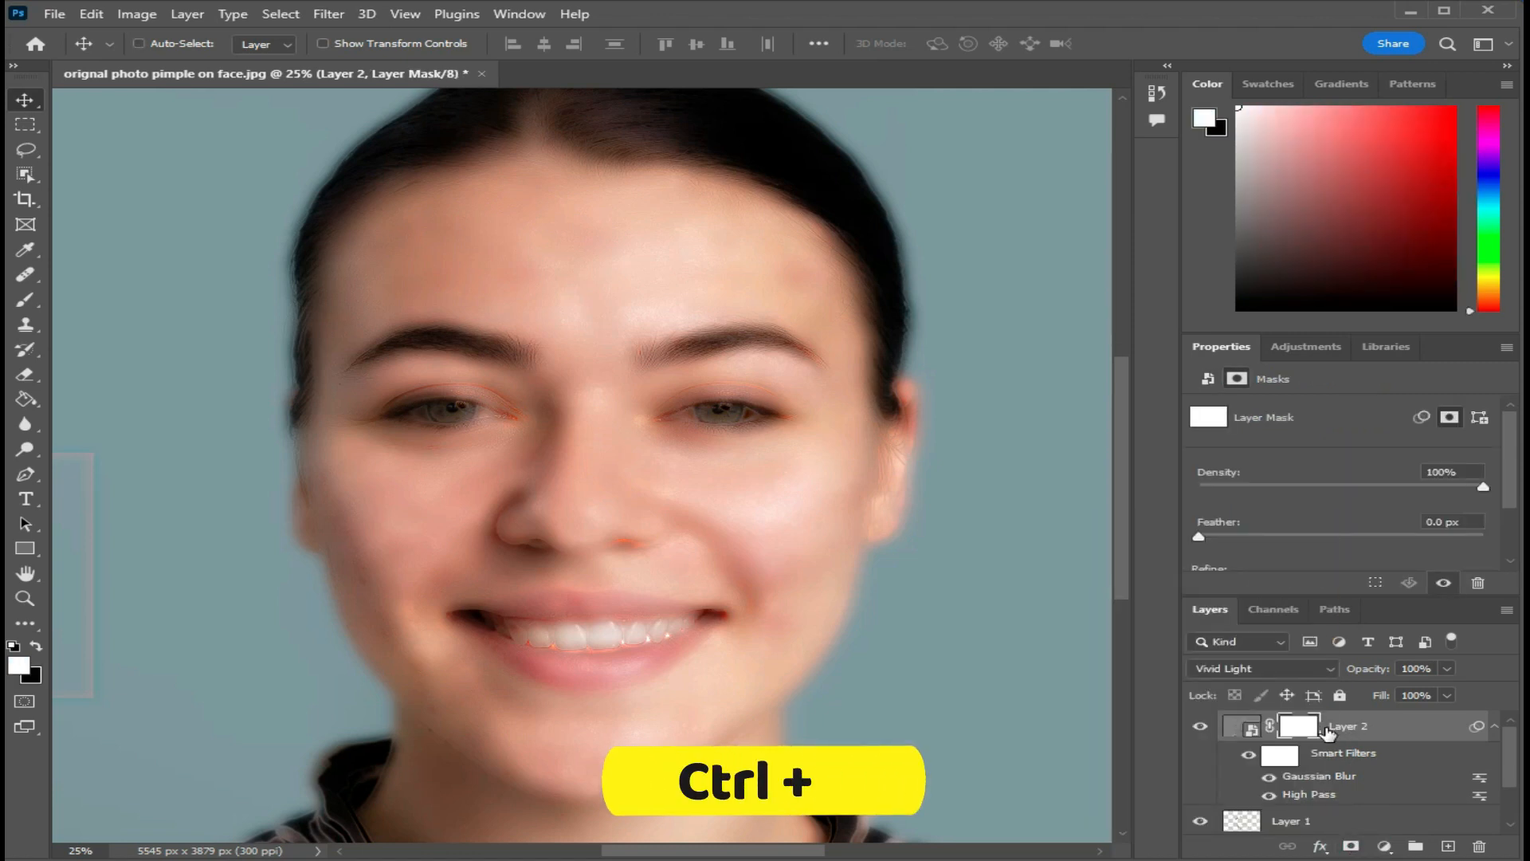
pyautogui.hotkey('ctrl', 'i')
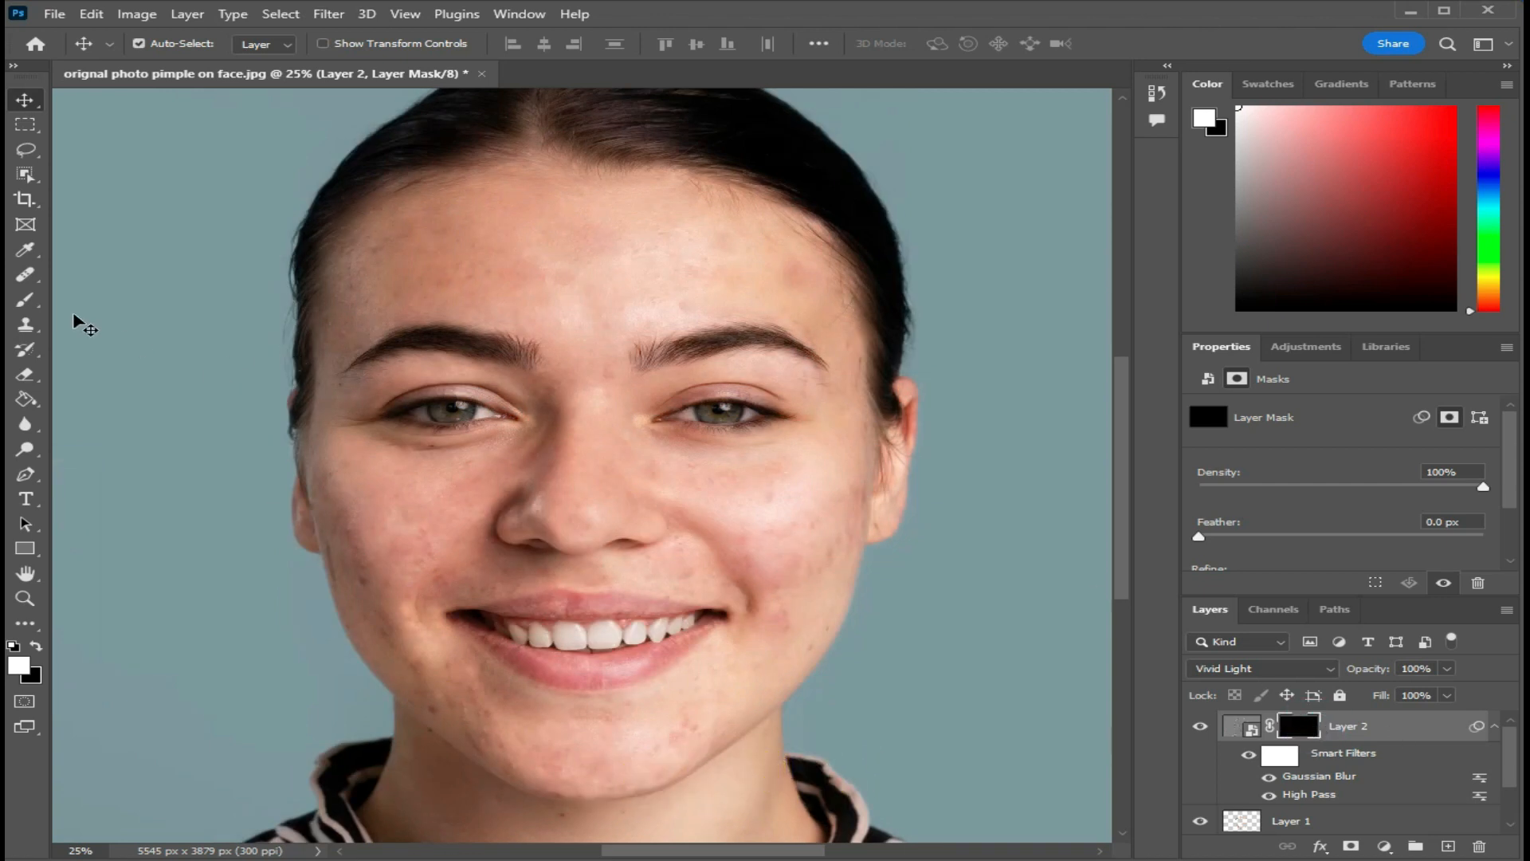
pyautogui.click(22, 301)
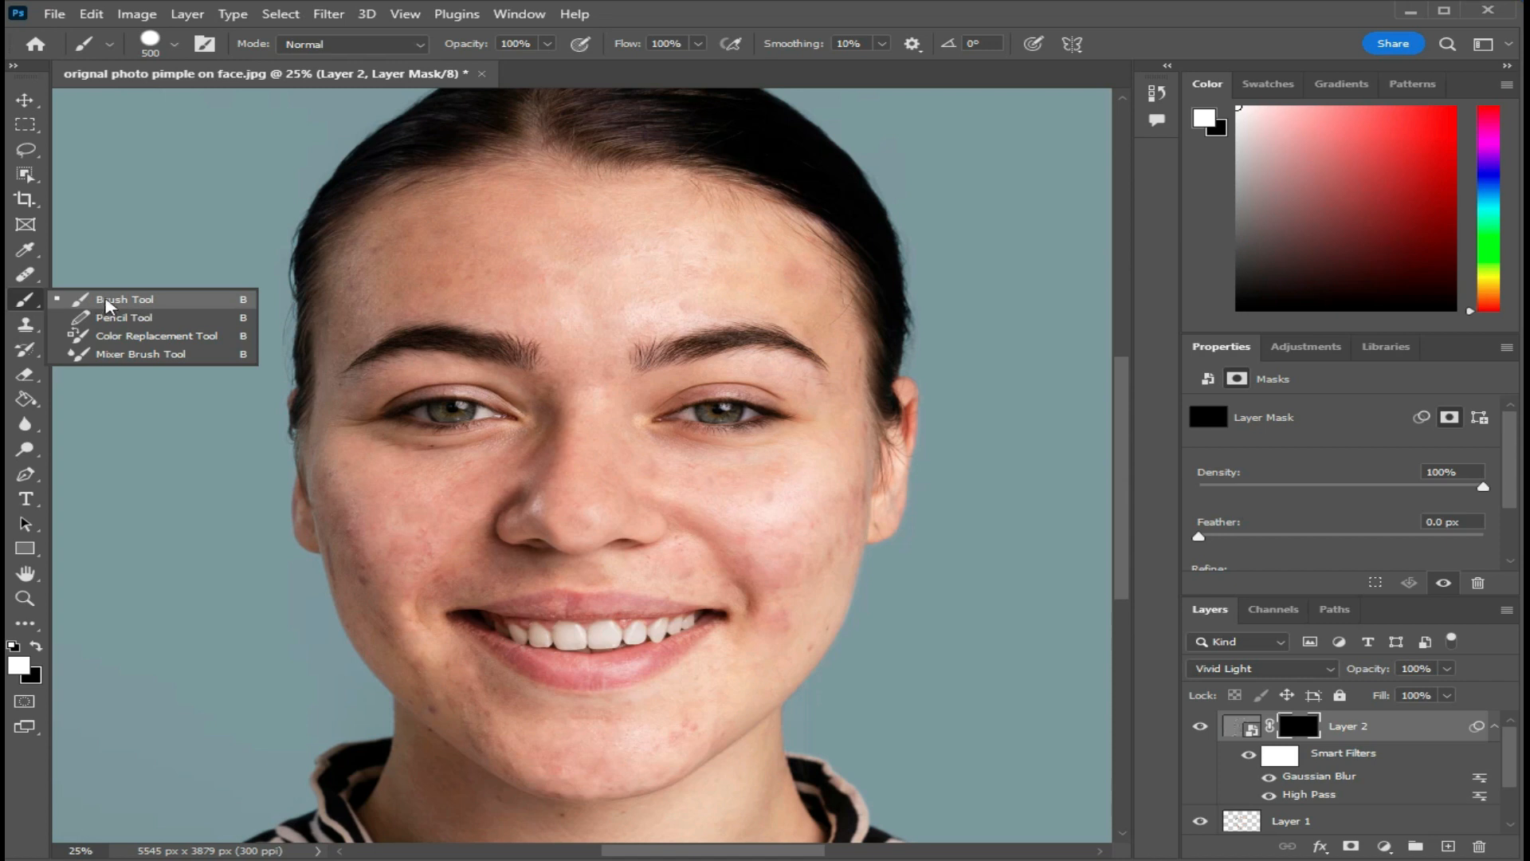
pyautogui.click(148, 305)
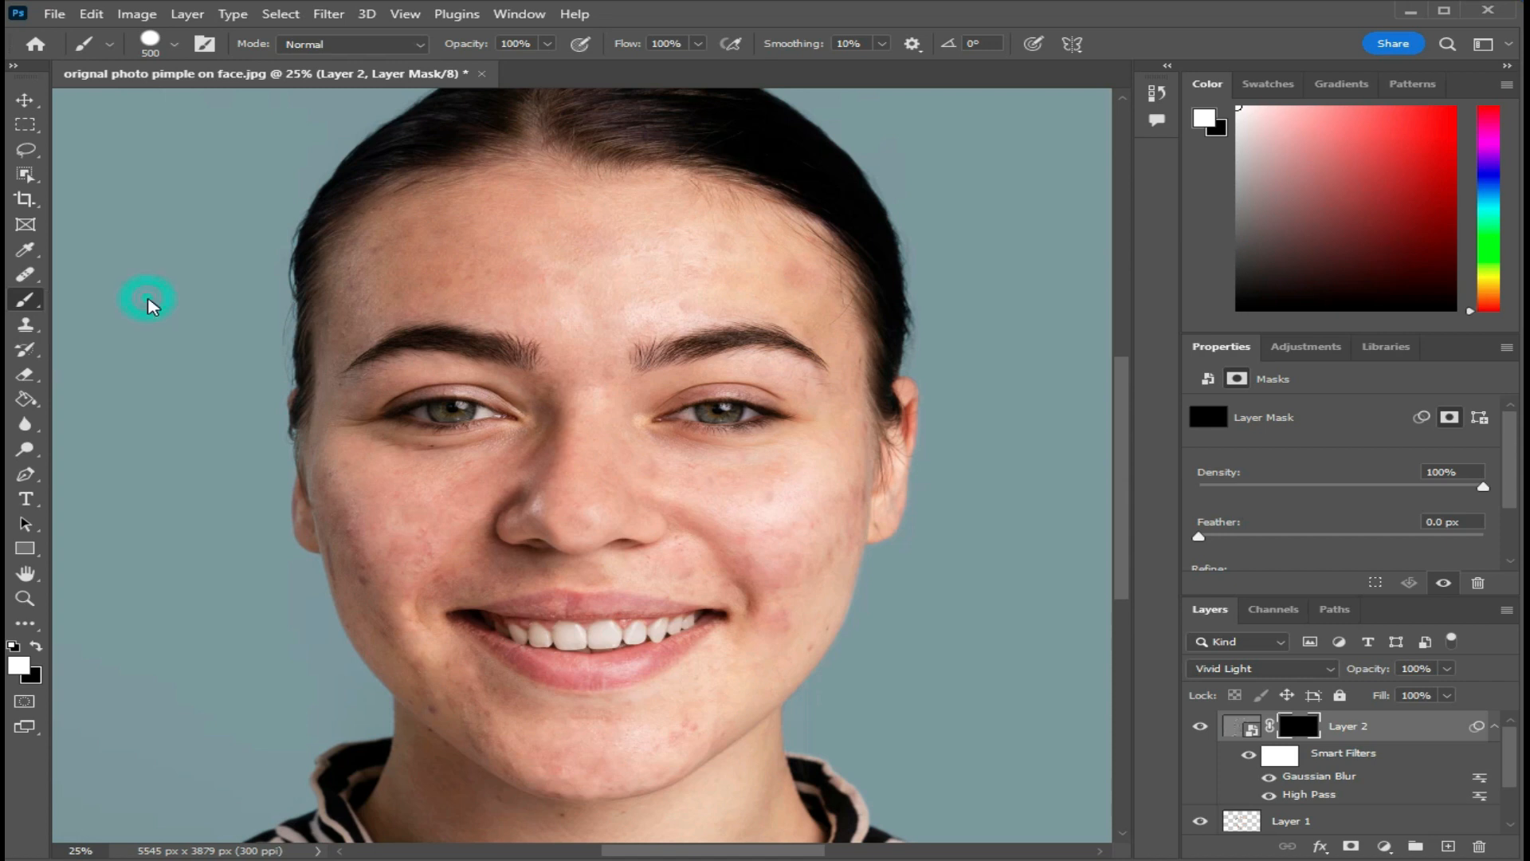
pyautogui.click(697, 43)
pyautogui.moveTo(689, 65); pyautogui.dragTo(614, 70)
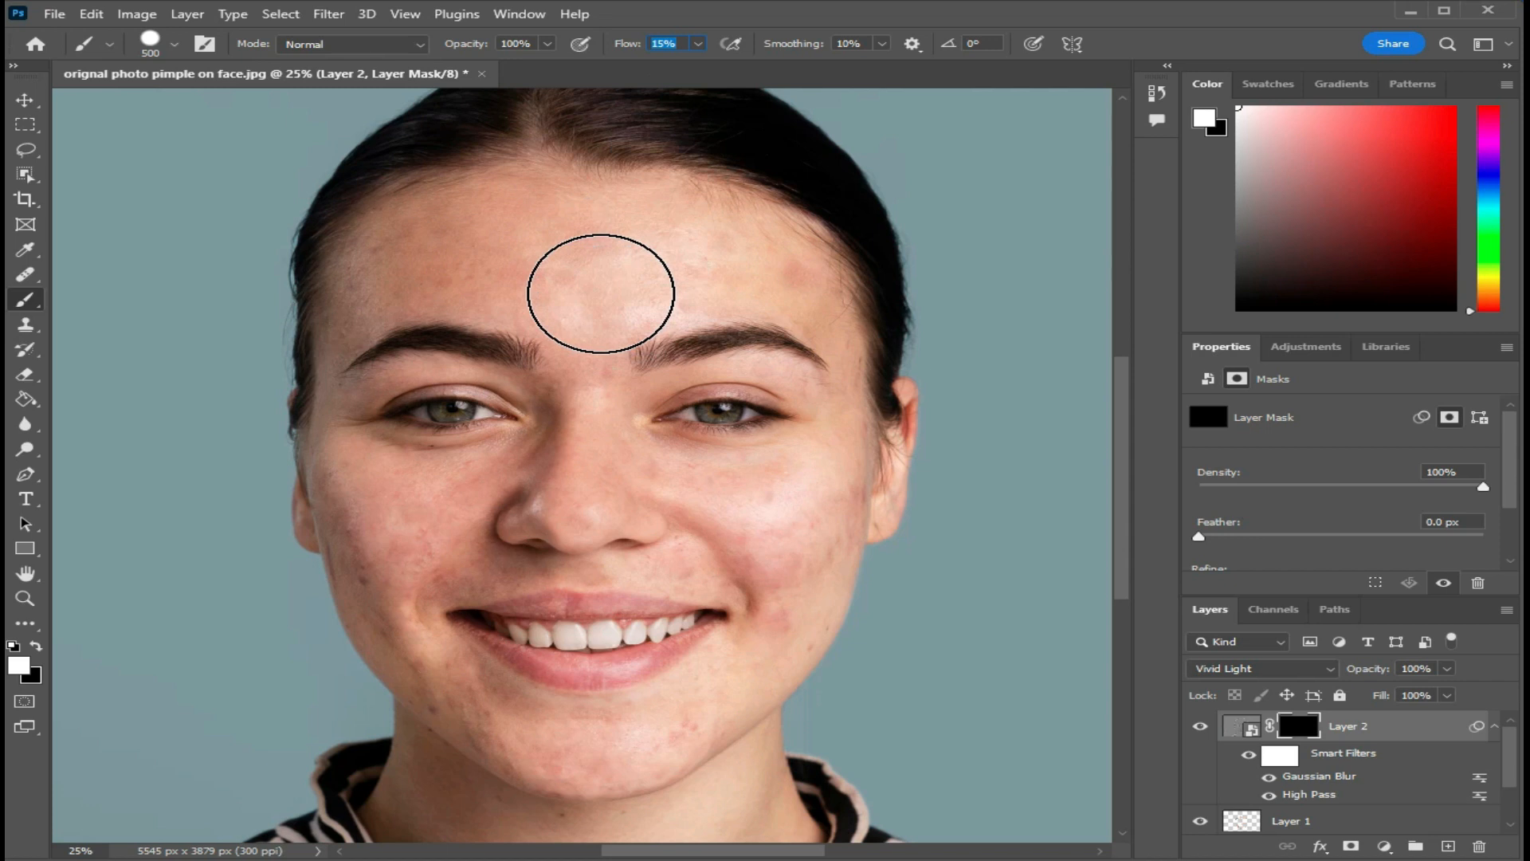
# Smooth the whole forehead by painting white on Layer 2's mask with a 200-pixel brush
pyautogui.hotkey('ctrl', '+')
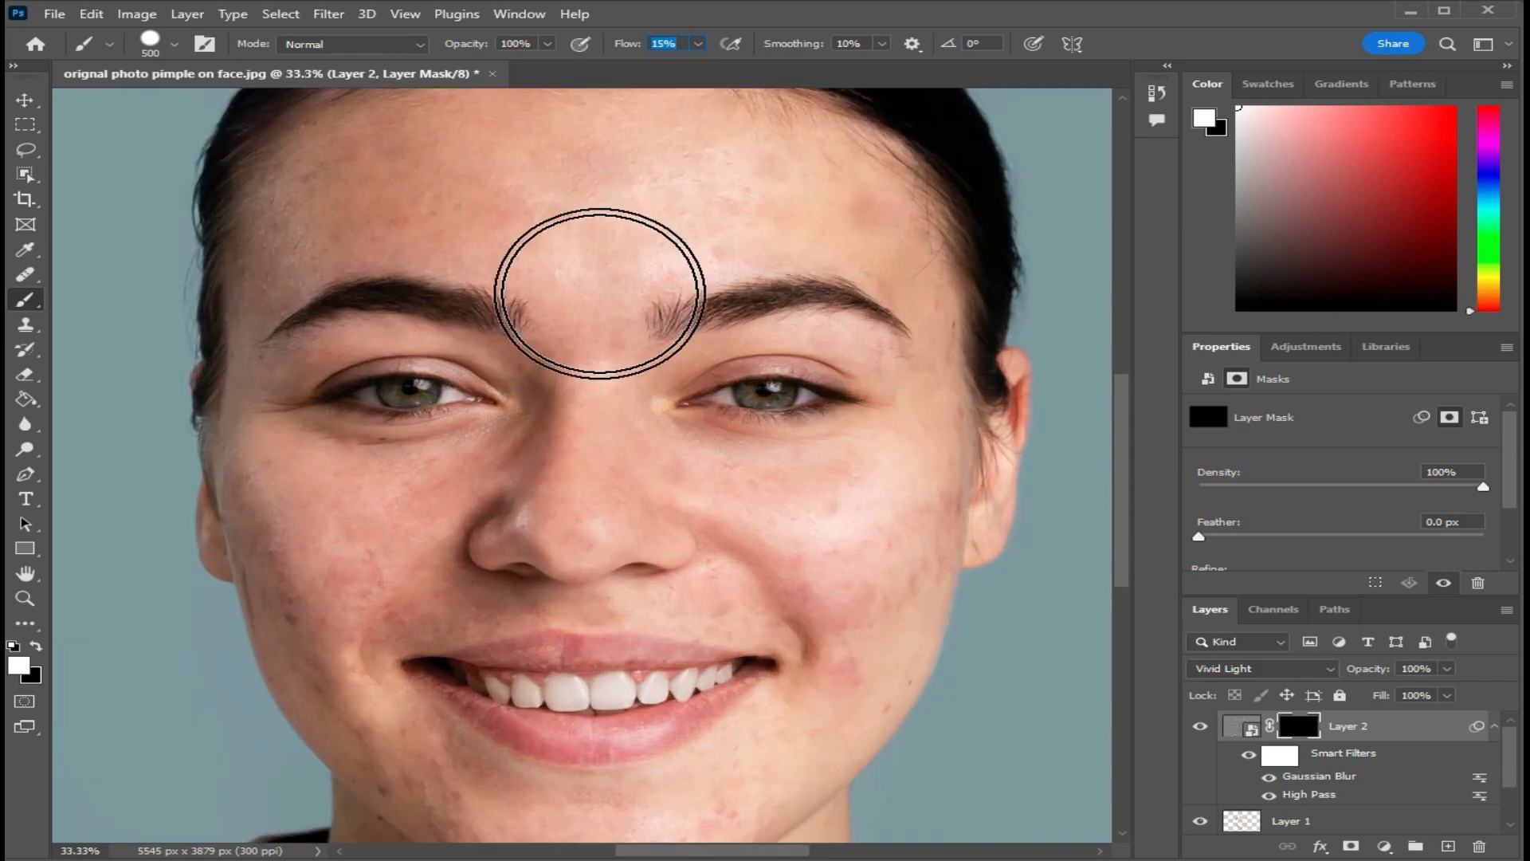
pyautogui.hotkey('ctrl', '+')
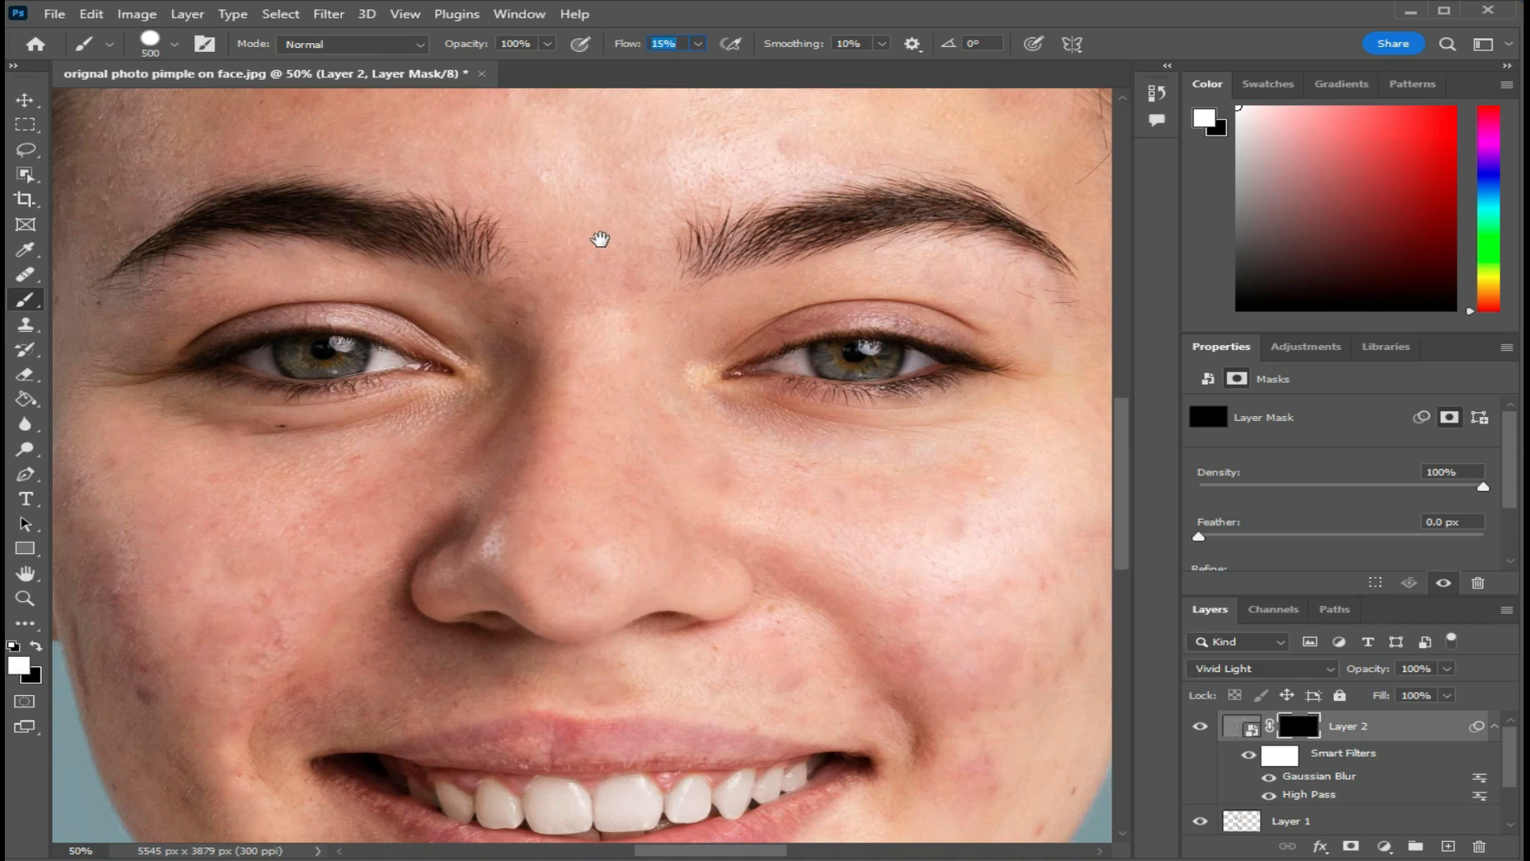
pyautogui.moveTo(602, 224); pyautogui.dragTo(581, 427)
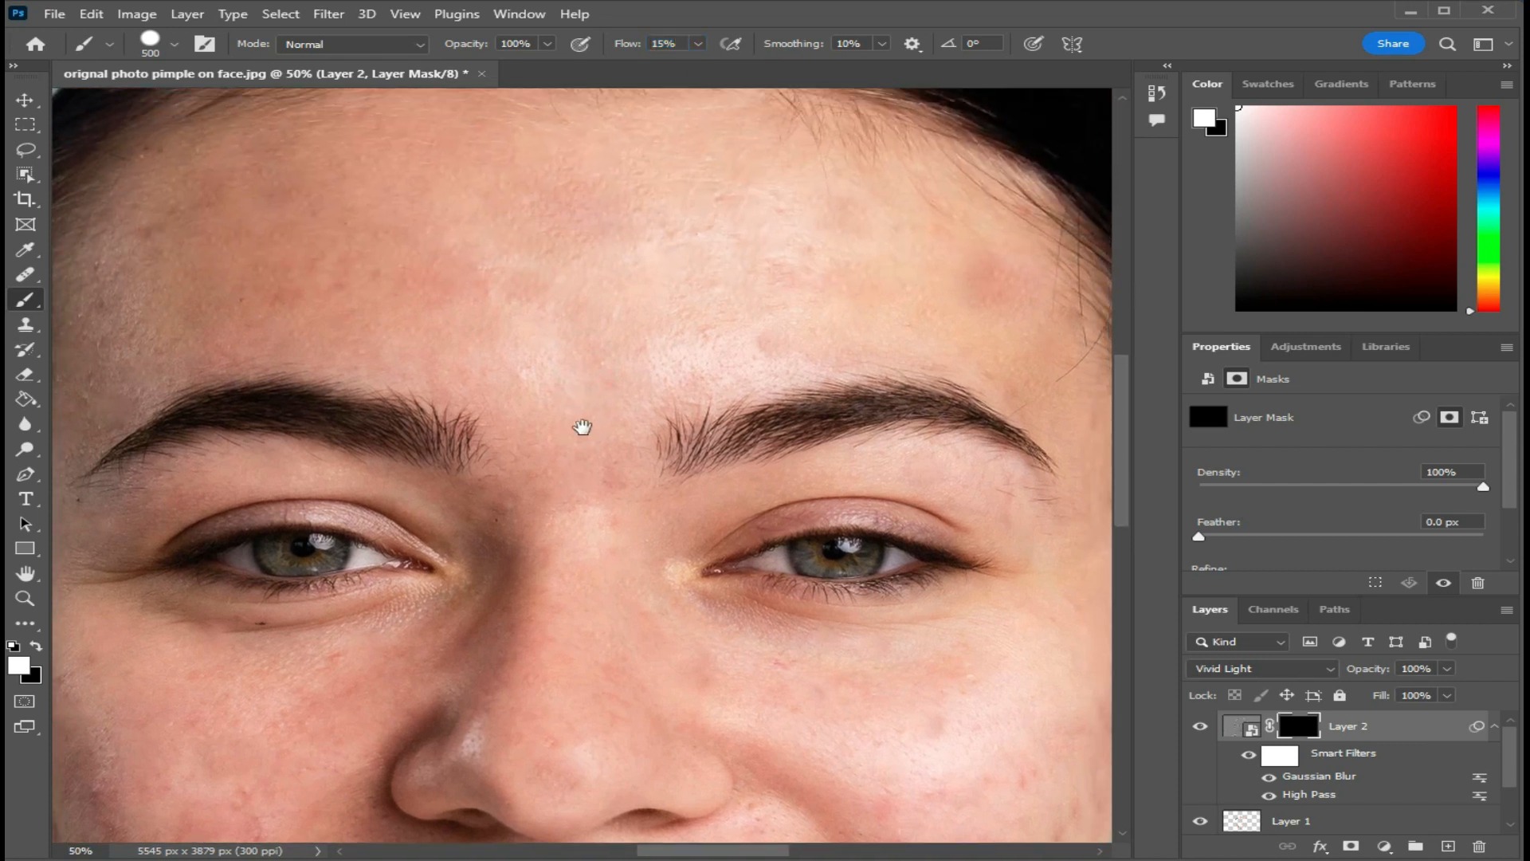
pyautogui.moveTo(620, 309)
pyautogui.mouseDown()
pyautogui.moveTo(553, 332)
pyautogui.moveTo(564, 345)
pyautogui.mouseUp()
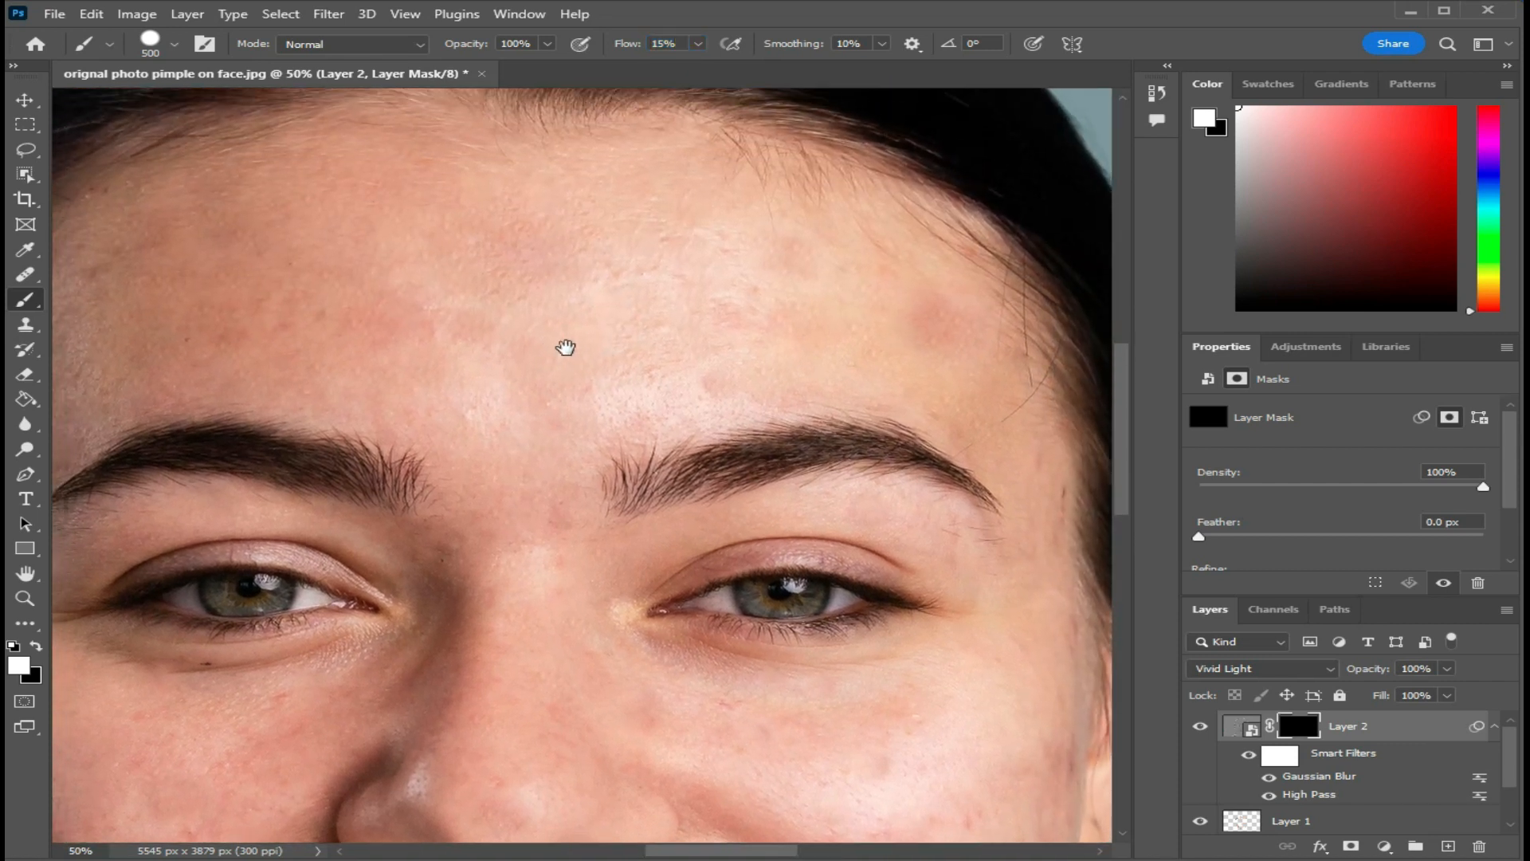
pyautogui.press('[')
pyautogui.press('[')
pyautogui.press('[')
pyautogui.press('[')
pyautogui.press('[')
pyautogui.press('[')
pyautogui.press('[')
pyautogui.press('[')
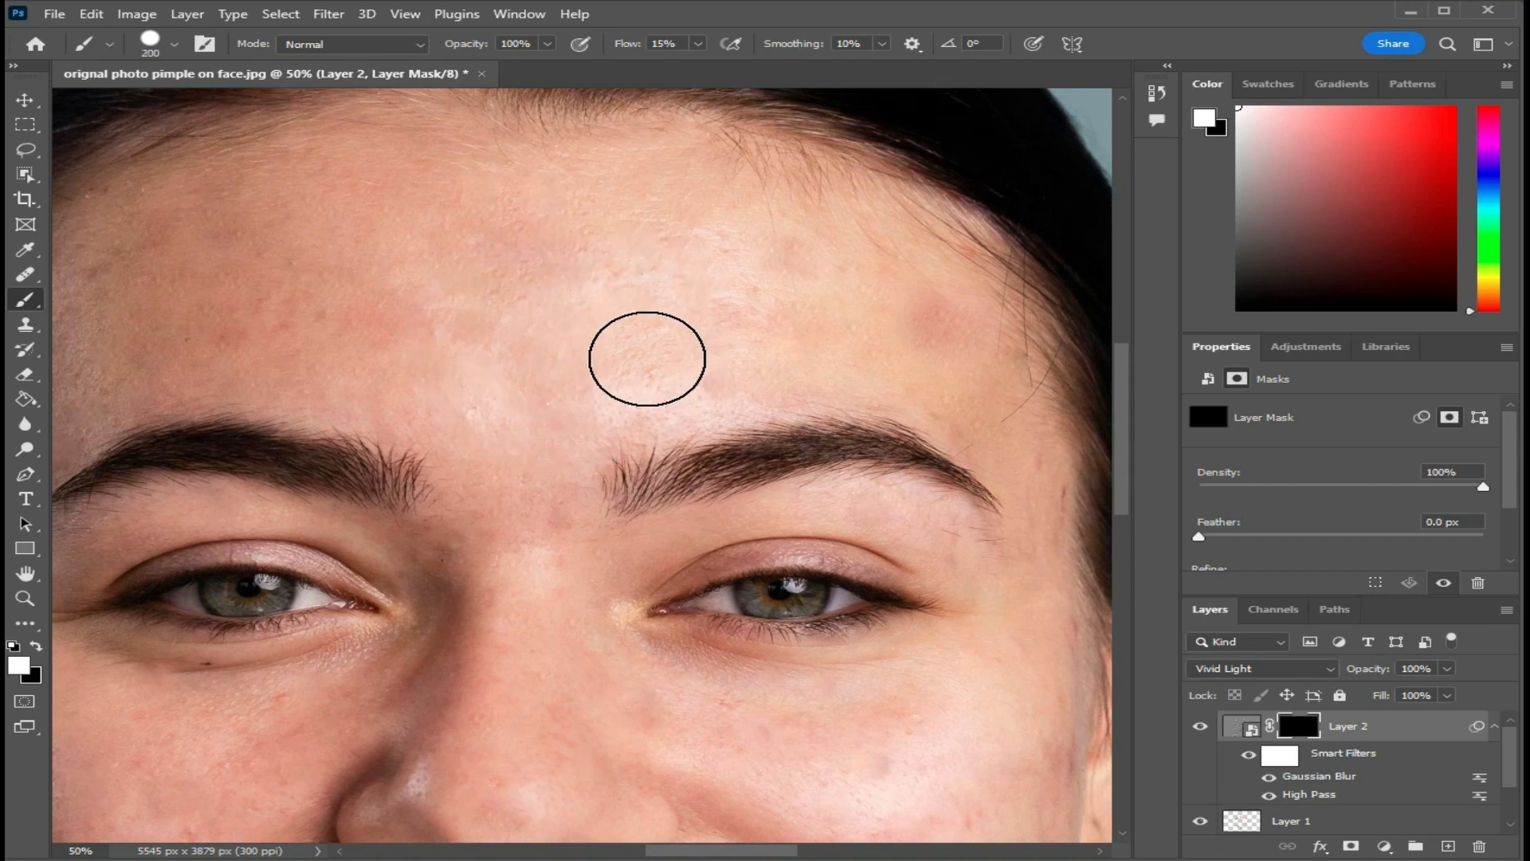
pyautogui.moveTo(633, 383)
pyautogui.mouseDown()
pyautogui.moveTo(717, 362)
pyautogui.moveTo(617, 397)
pyautogui.mouseUp()
pyautogui.moveTo(744, 294)
pyautogui.mouseDown()
pyautogui.moveTo(789, 365)
pyautogui.moveTo(747, 255)
pyautogui.mouseUp()
pyautogui.moveTo(622, 232)
pyautogui.mouseDown()
pyautogui.moveTo(496, 232)
pyautogui.moveTo(595, 319)
pyautogui.mouseUp()
pyautogui.moveTo(411, 332)
pyautogui.mouseDown()
pyautogui.moveTo(153, 259)
pyautogui.moveTo(471, 314)
pyautogui.mouseUp()
pyautogui.moveTo(523, 417)
pyautogui.mouseDown()
pyautogui.moveTo(430, 390)
pyautogui.moveTo(558, 342)
pyautogui.mouseUp()
pyautogui.moveTo(236, 393); pyautogui.dragTo(327, 331)
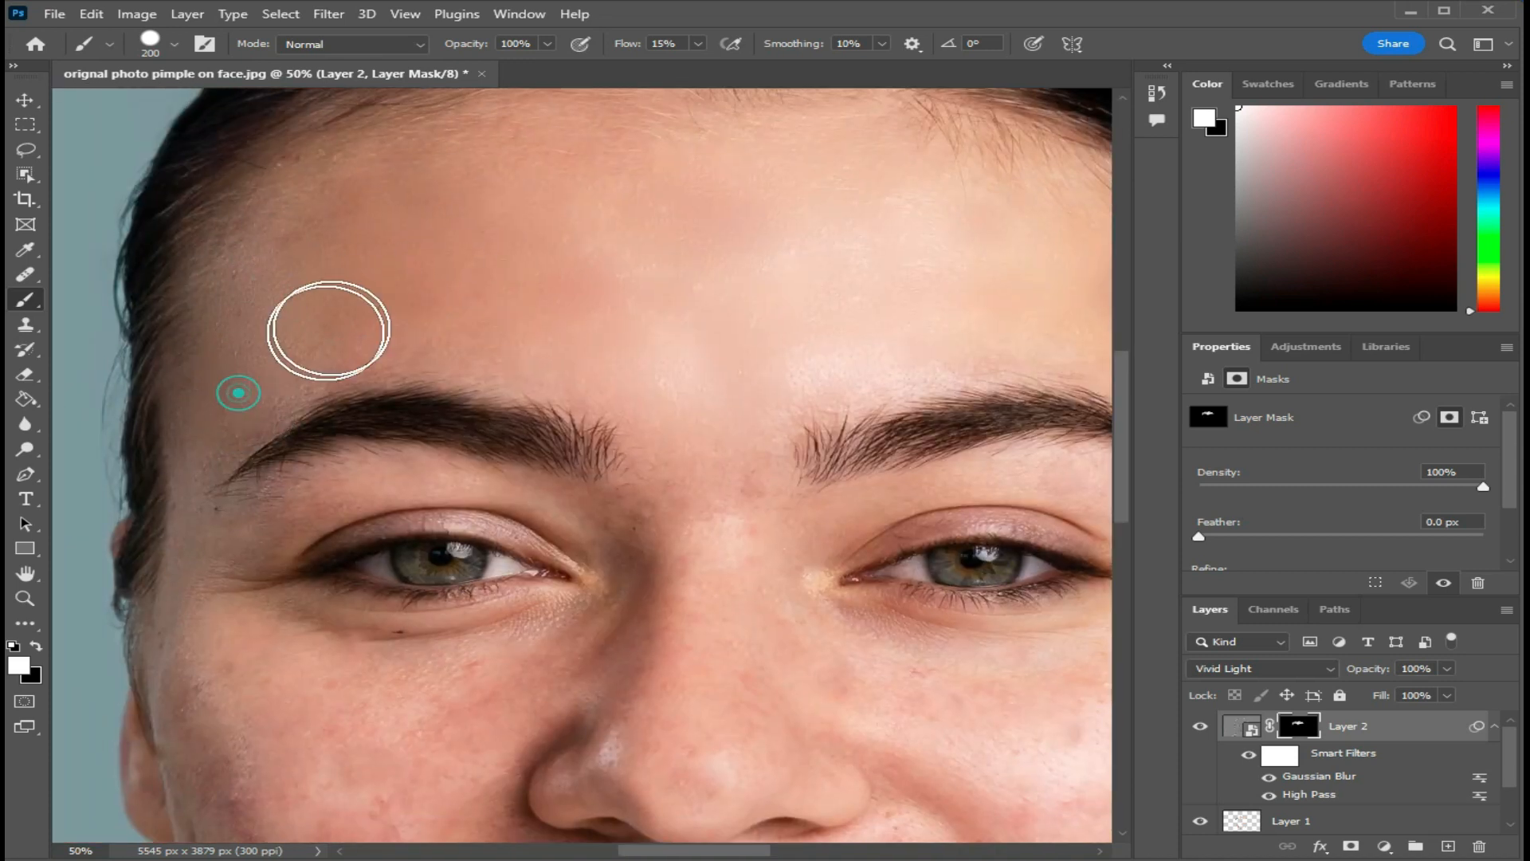
# Paint white on the mask over the nose and the cheek on the photo's right side with a 175-pixel brush
pyautogui.moveTo(696, 582); pyautogui.dragTo(615, 409)
pyautogui.press('[')
pyautogui.moveTo(600, 497); pyautogui.dragTo(540, 546)
pyautogui.scroll(-1, 925, 542)
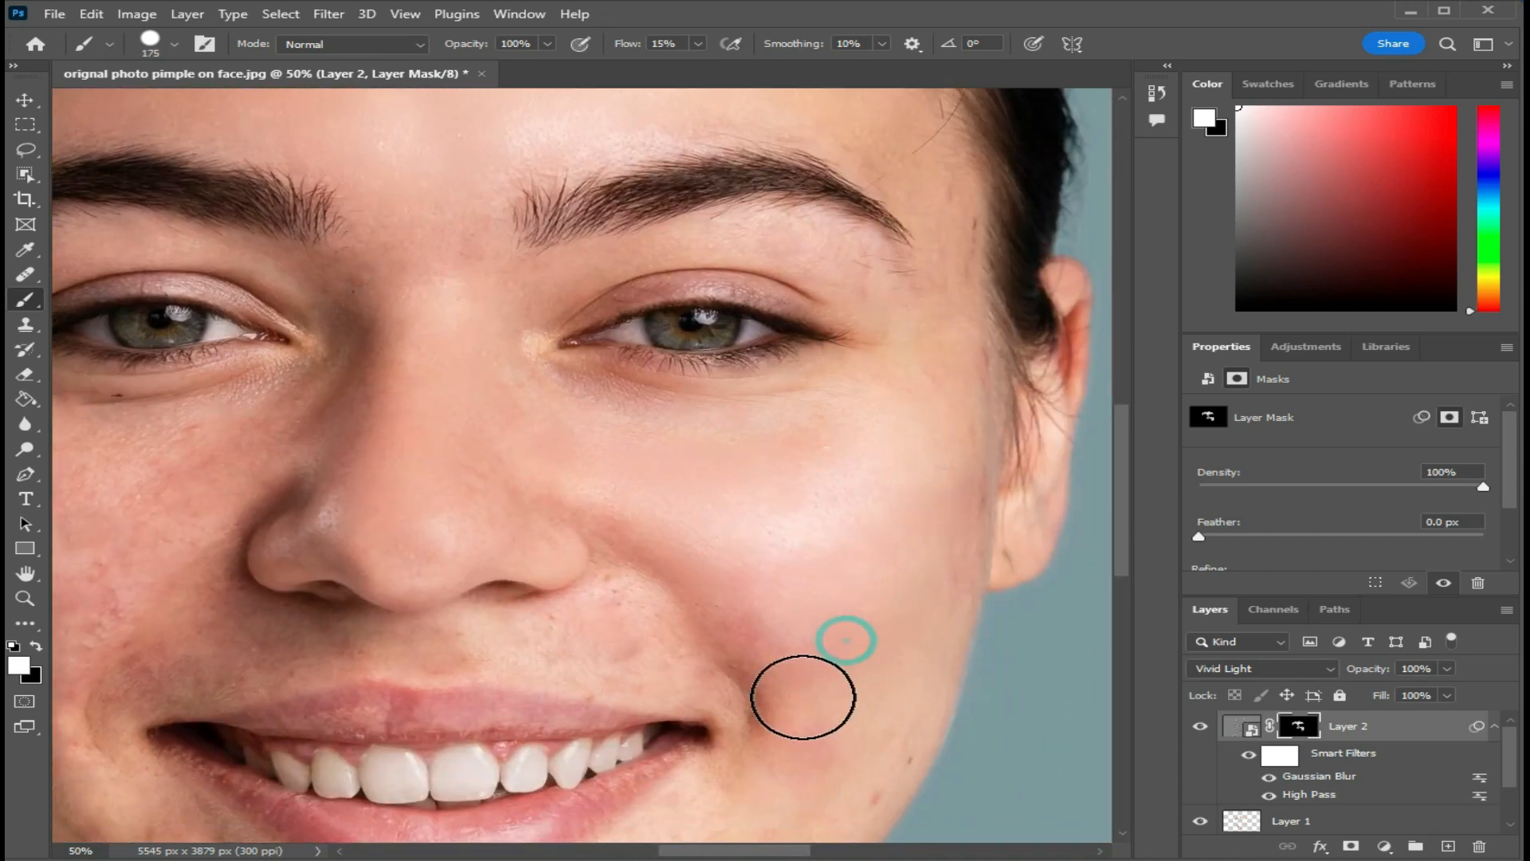
# Reveal the smoothing over the jaw on the photo's right side and the chin with a smaller brush
pyautogui.press('[')
pyautogui.press('[')
pyautogui.scroll(-3, 828, 692)
pyautogui.moveTo(847, 692); pyautogui.dragTo(807, 644)
pyautogui.moveTo(674, 776)
pyautogui.mouseDown()
pyautogui.moveTo(847, 625)
pyautogui.moveTo(550, 748)
pyautogui.moveTo(571, 704)
pyautogui.moveTo(570, 745)
pyautogui.mouseUp()
# Smooth the cheek and jaw on the photo's left side on the mask, reducing the brush to 150 pixels for tighter areas
pyautogui.press(']')
pyautogui.press(']')
pyautogui.press(']')
pyautogui.moveTo(282, 462); pyautogui.dragTo(386, 646)
pyautogui.press('[')
pyautogui.press('[')
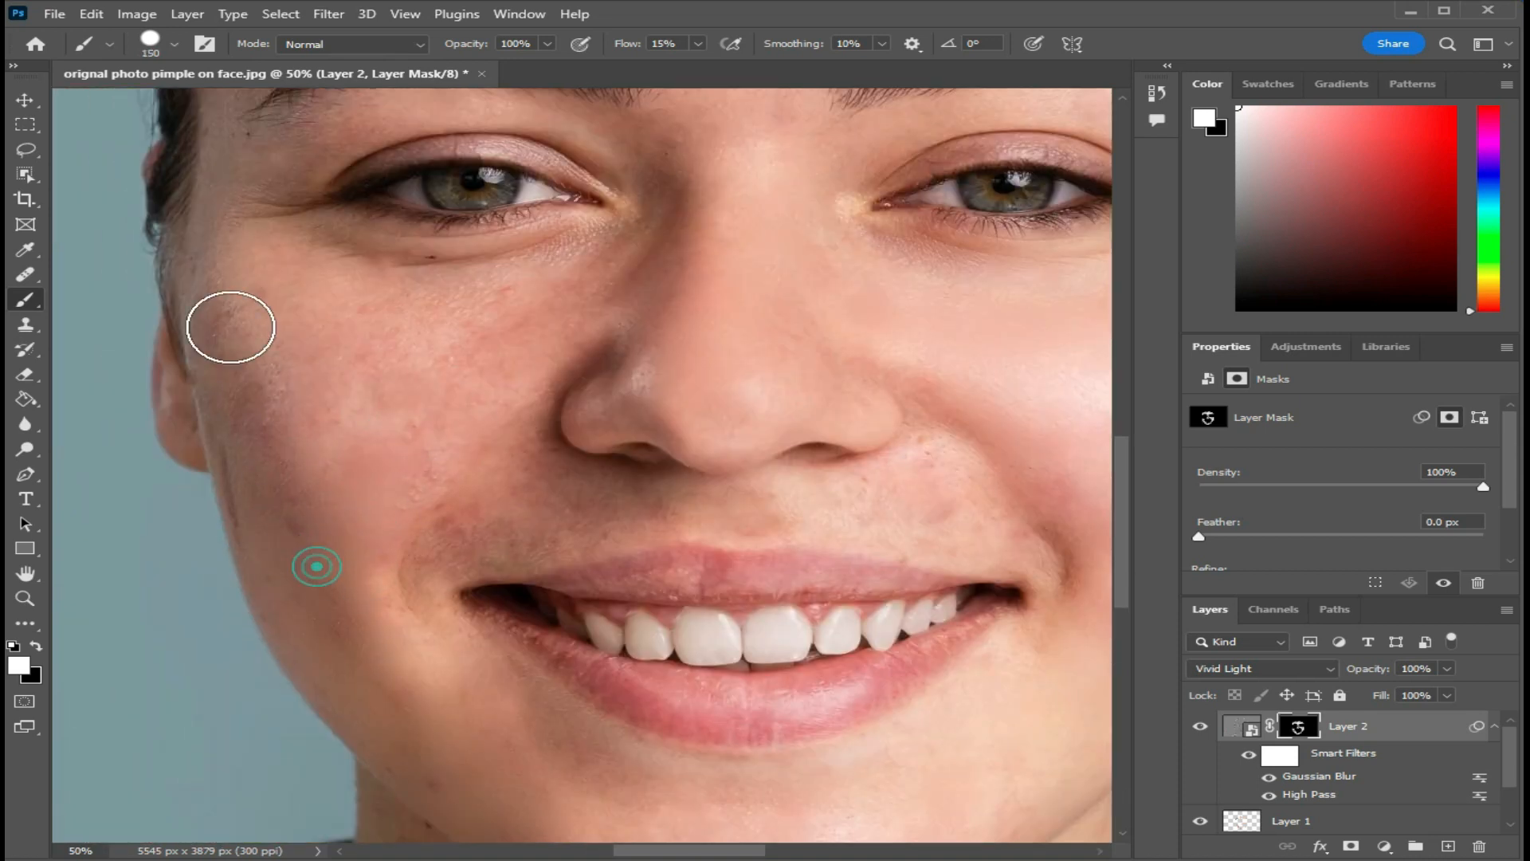
pyautogui.scroll(-2, 366, 522)
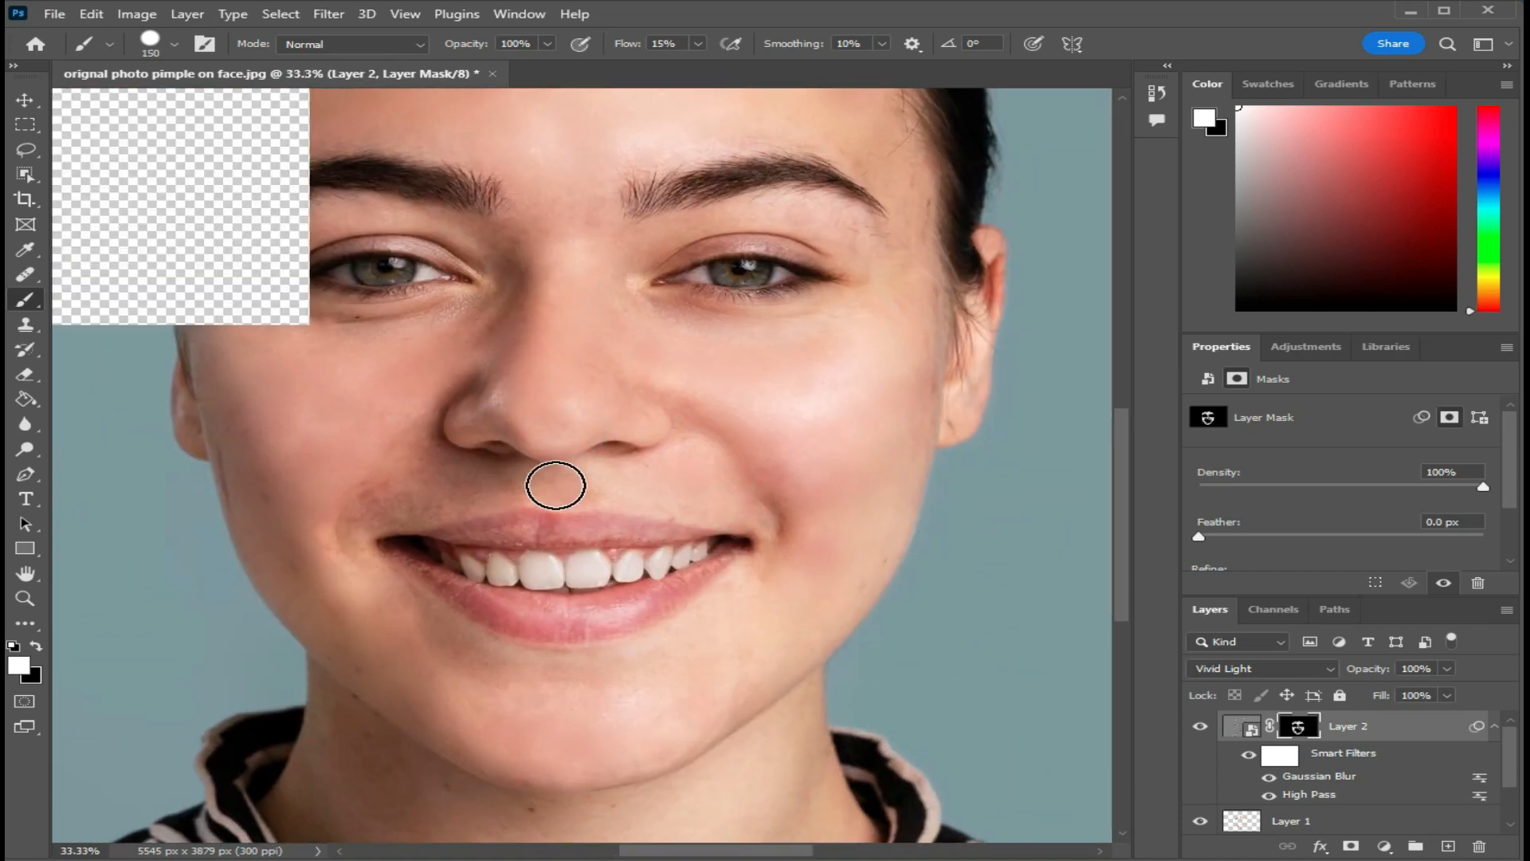
# Touch up the smoothing around both eyes and across the forehead on the mask, using brushes of 200 pixels and larger
pyautogui.scroll(-2, 629, 605)
pyautogui.press(']')
pyautogui.press(']')
pyautogui.scroll(3, 558, 590)
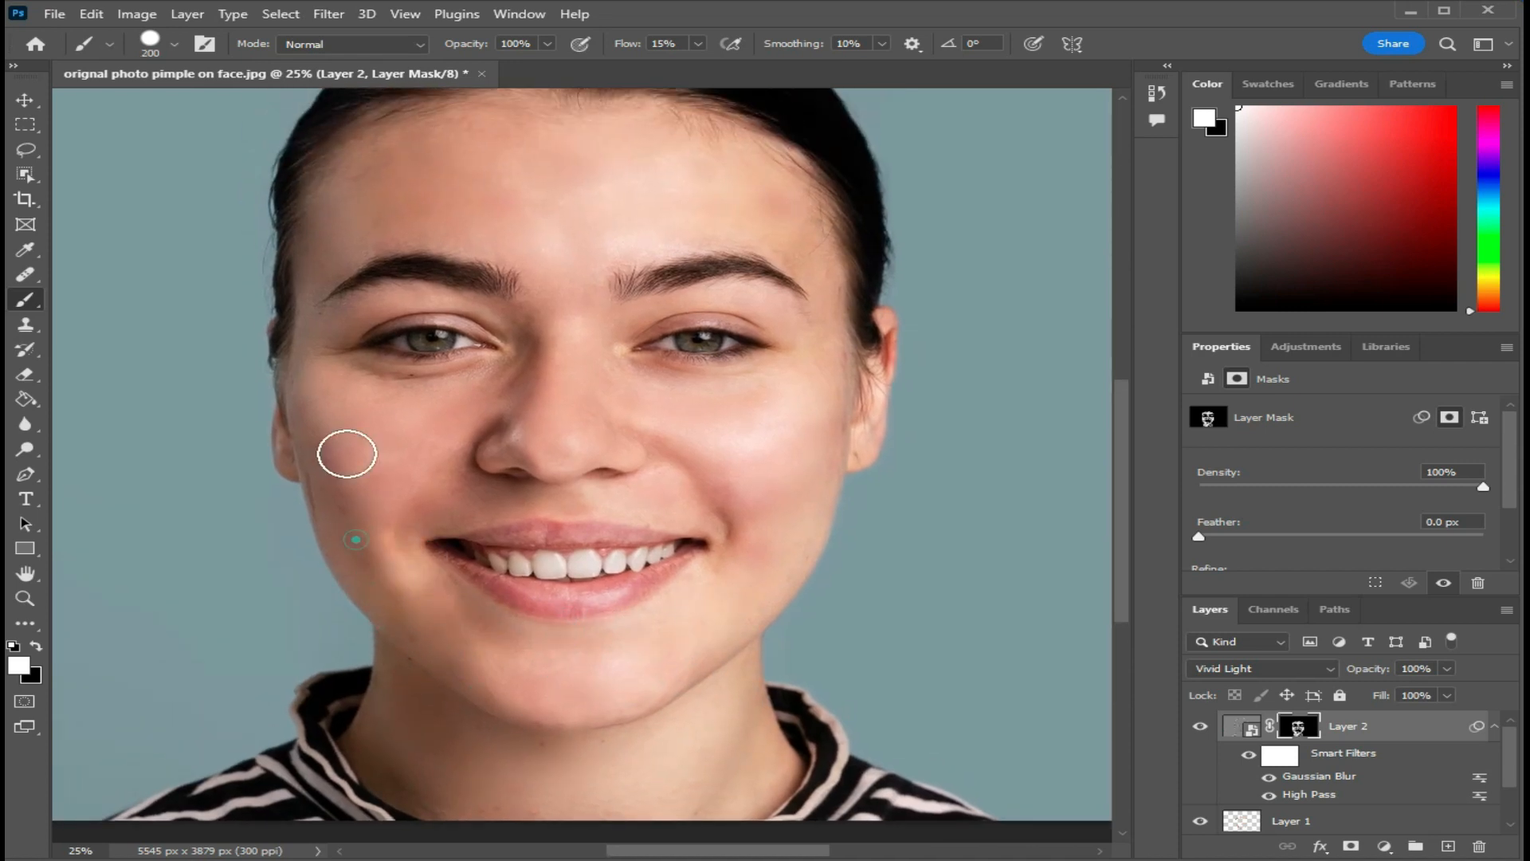
pyautogui.moveTo(383, 373); pyautogui.dragTo(415, 373)
pyautogui.moveTo(710, 304); pyautogui.dragTo(782, 338)
pyautogui.press(']')
pyautogui.press(']')
pyautogui.press(']')
pyautogui.moveTo(630, 197)
pyautogui.mouseDown()
pyautogui.moveTo(533, 167)
pyautogui.moveTo(748, 202)
pyautogui.mouseUp()
pyautogui.press('[')
pyautogui.press('[')
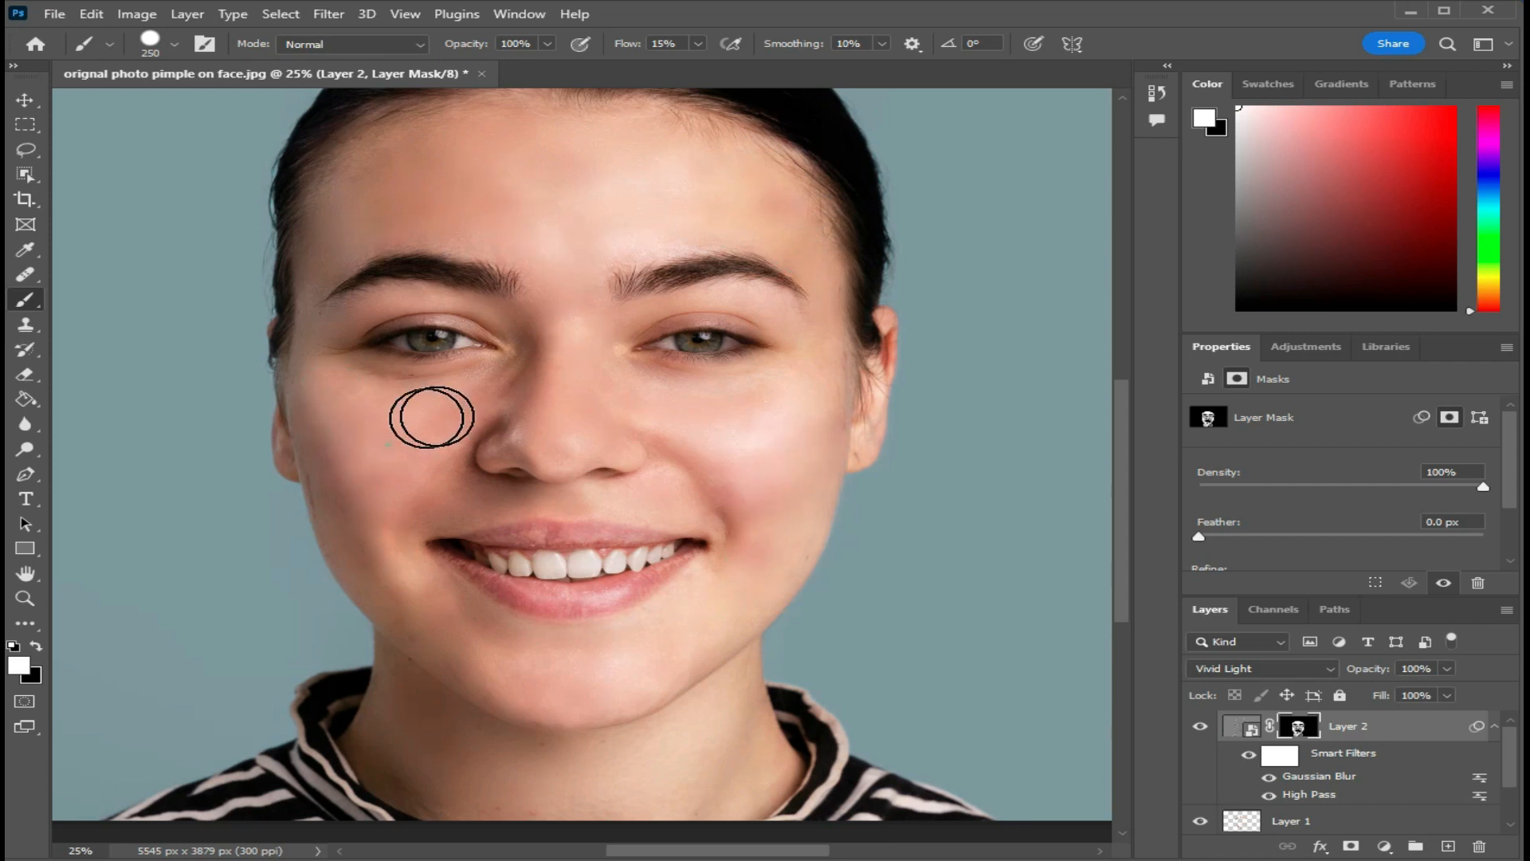
# Compare the face with and without the healing by toggling the Remove Acne and Layer 1 visibility, leaving Layer 1 hidden
pyautogui.scroll(1, 601, 413)
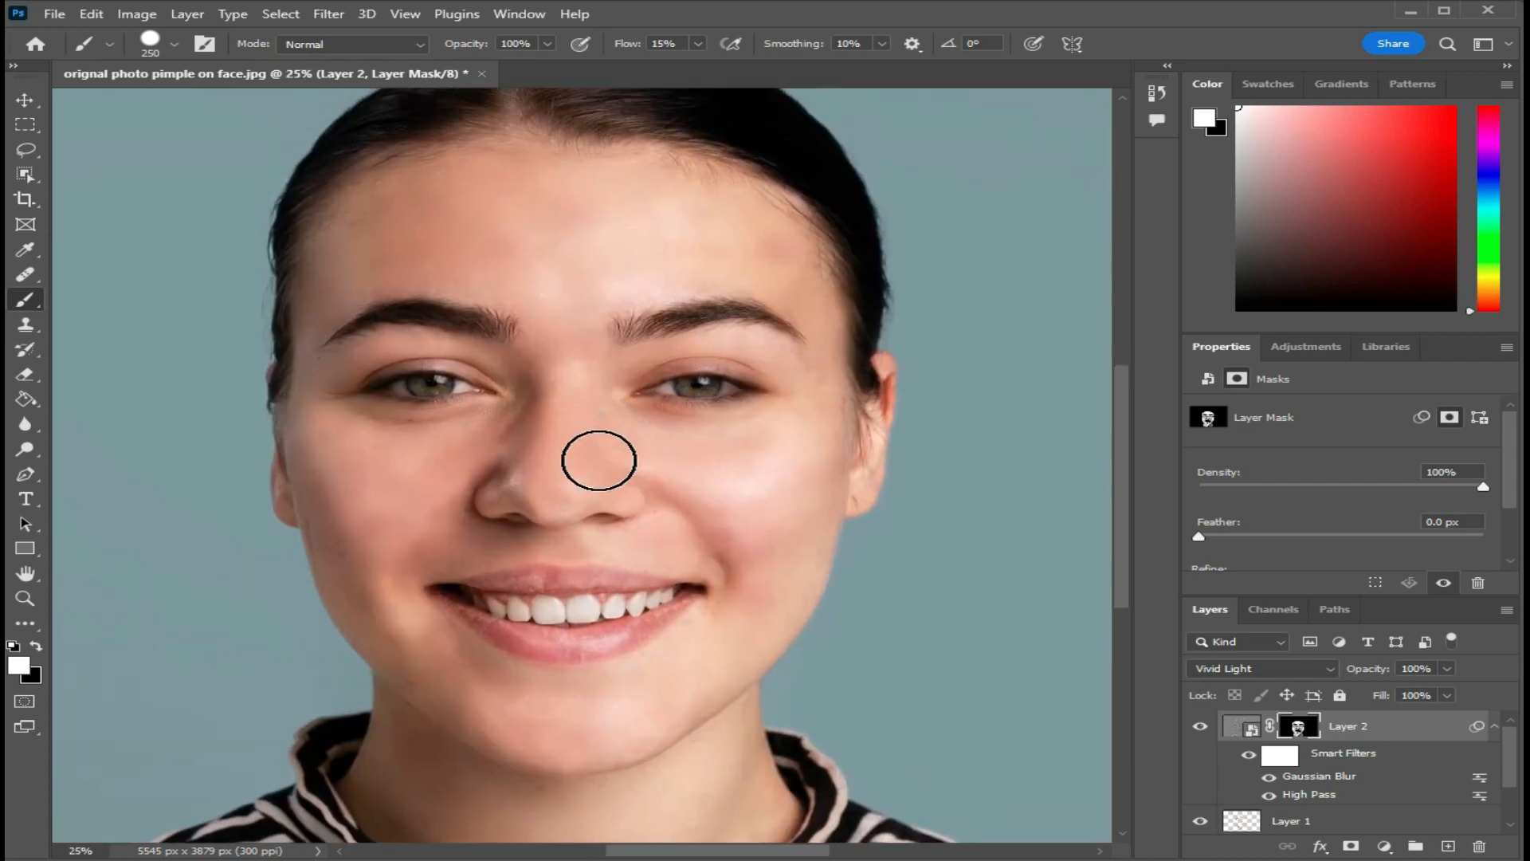
pyautogui.scroll(-2, 1247, 759)
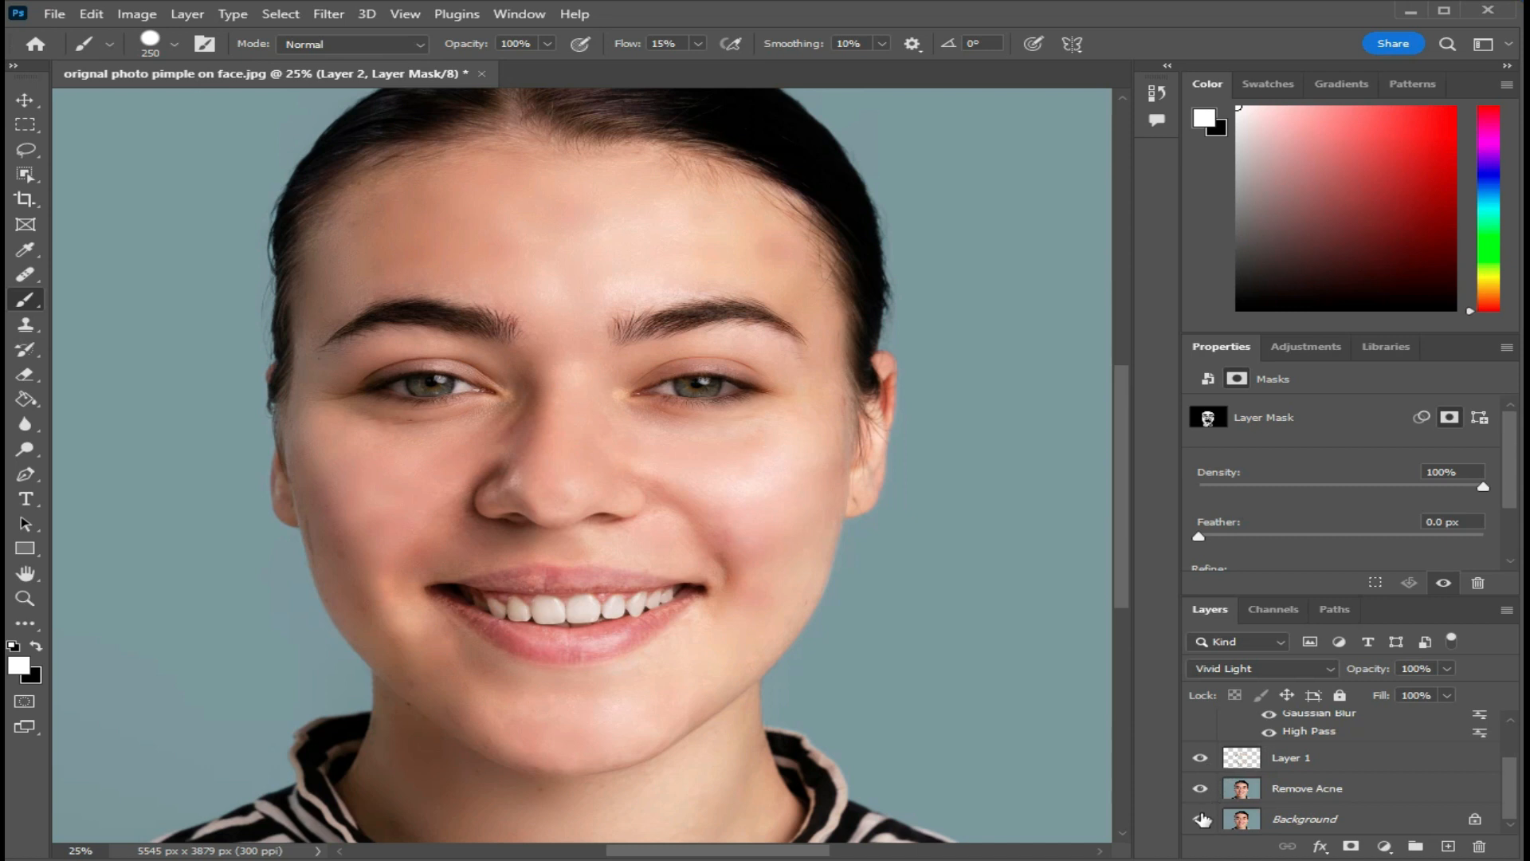
pyautogui.click(1200, 789)
pyautogui.click(1200, 788)
pyautogui.click(1201, 758)
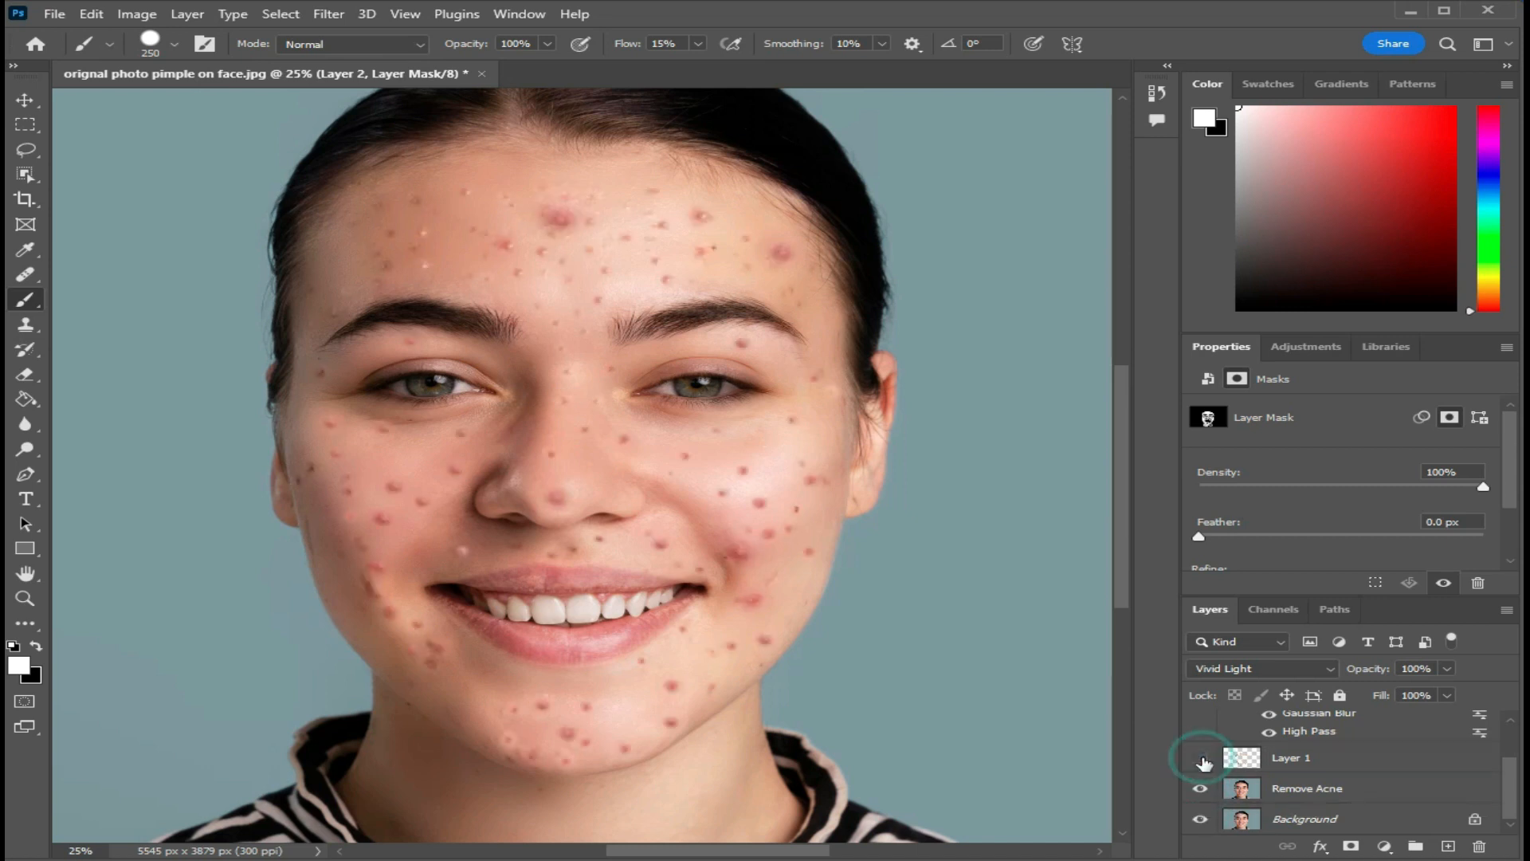
pyautogui.click(1201, 758)
pyautogui.click(1201, 758)
# Compare the original face with the final retouch by hiding Layer 2 along with Layer 1, and show both layers again
pyautogui.scroll(2, 1205, 757)
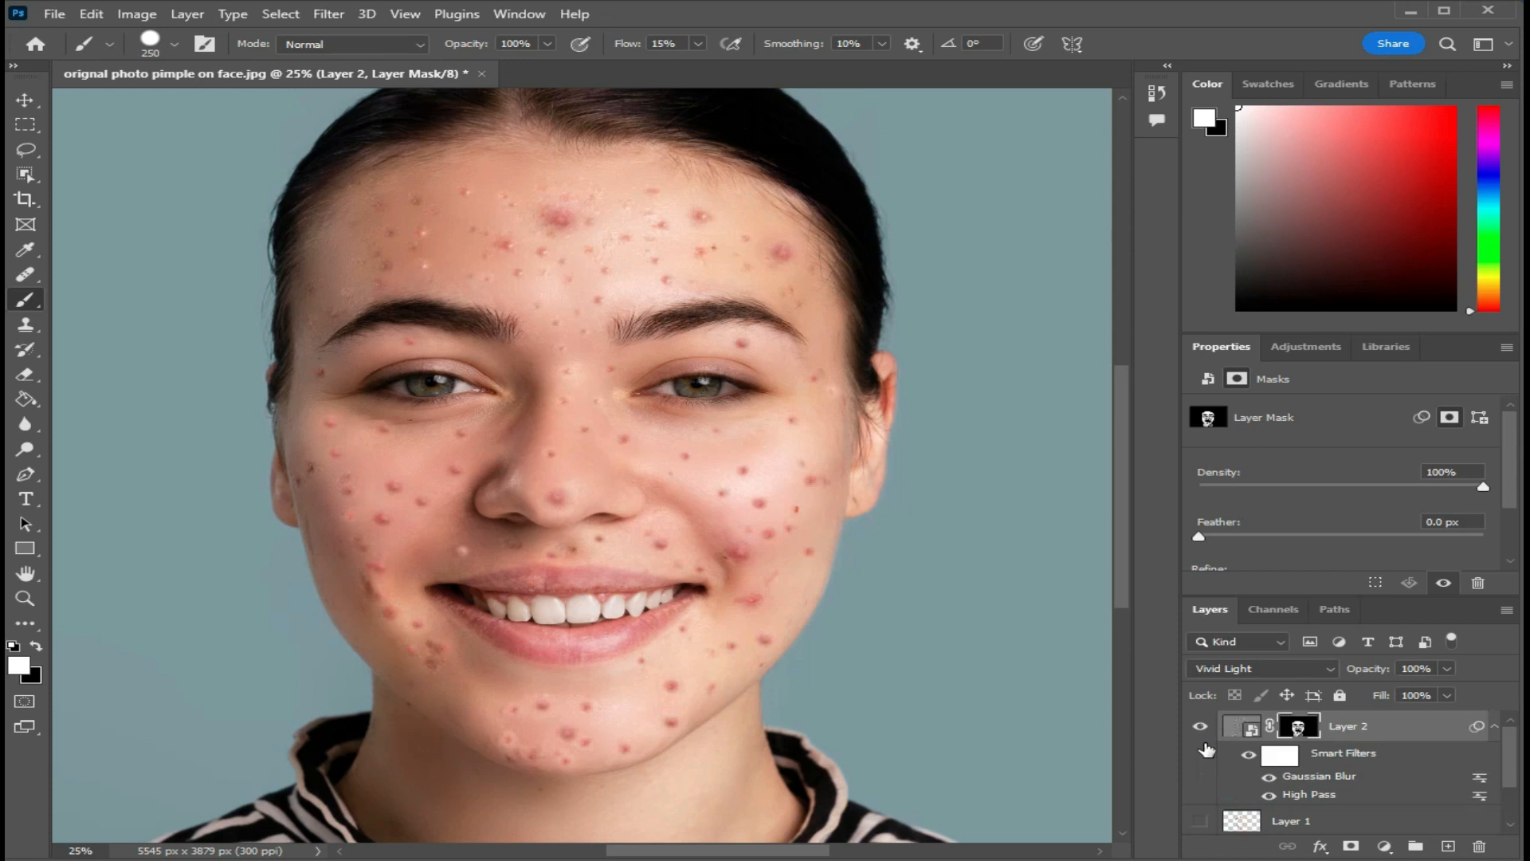
pyautogui.click(1201, 726)
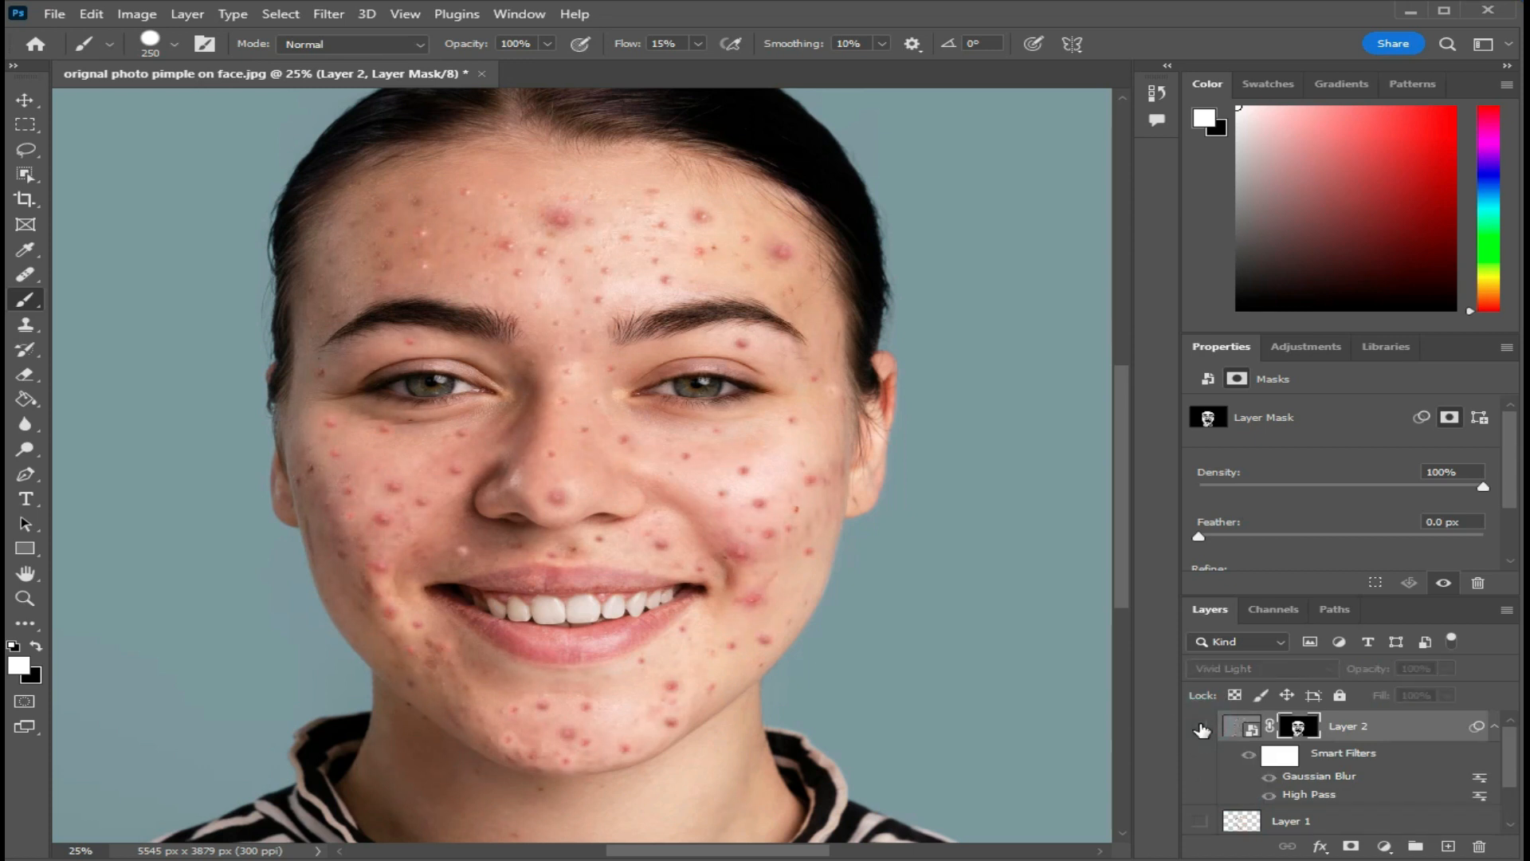
pyautogui.scroll(-2, 1217, 775)
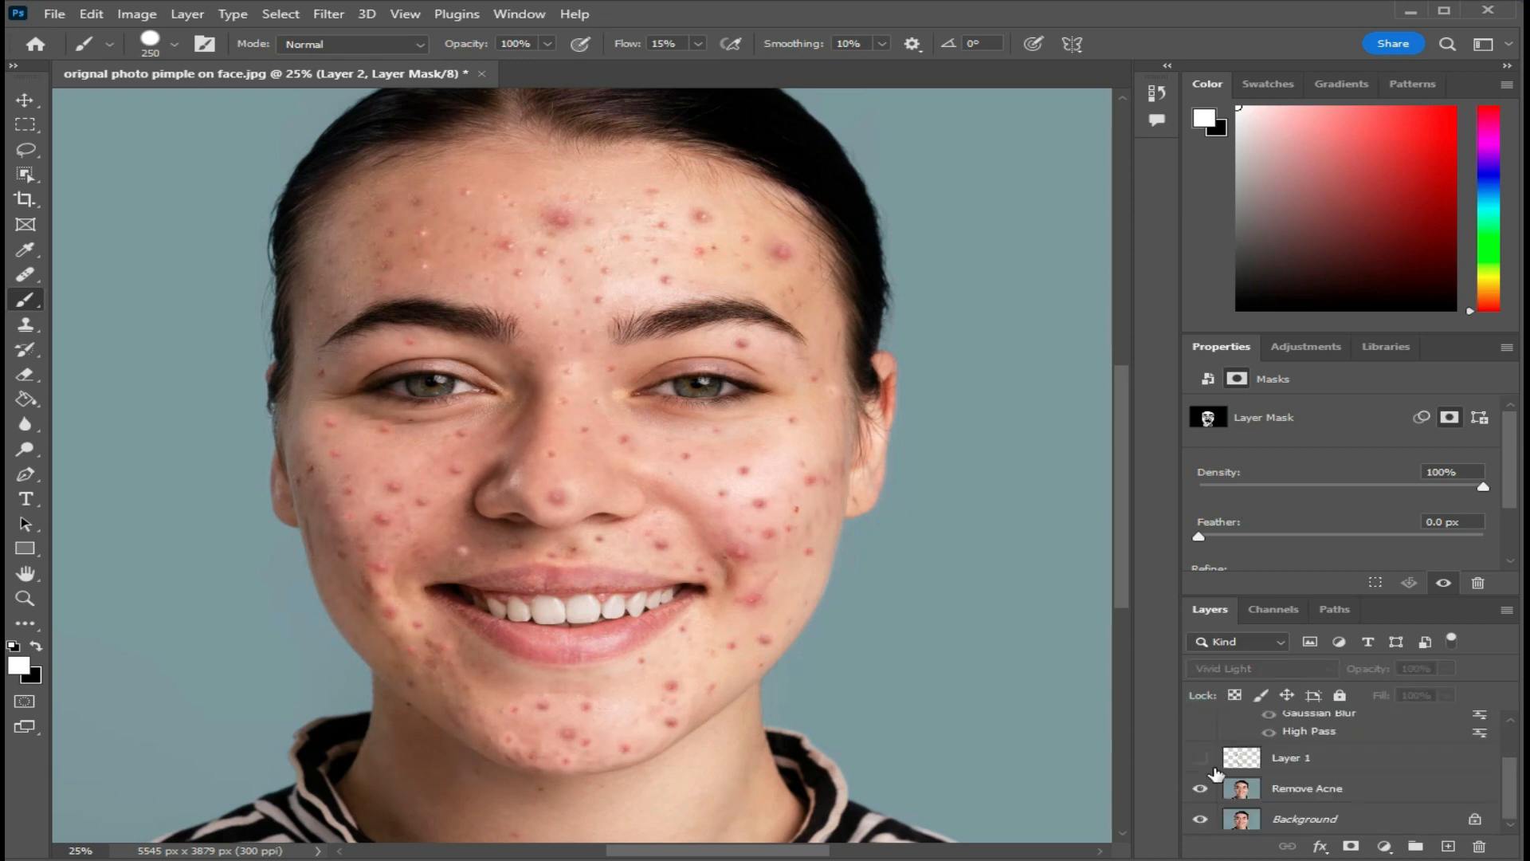
pyautogui.click(1203, 756)
pyautogui.click(1205, 757)
pyautogui.scroll(2, 1210, 747)
pyautogui.click(1202, 727)
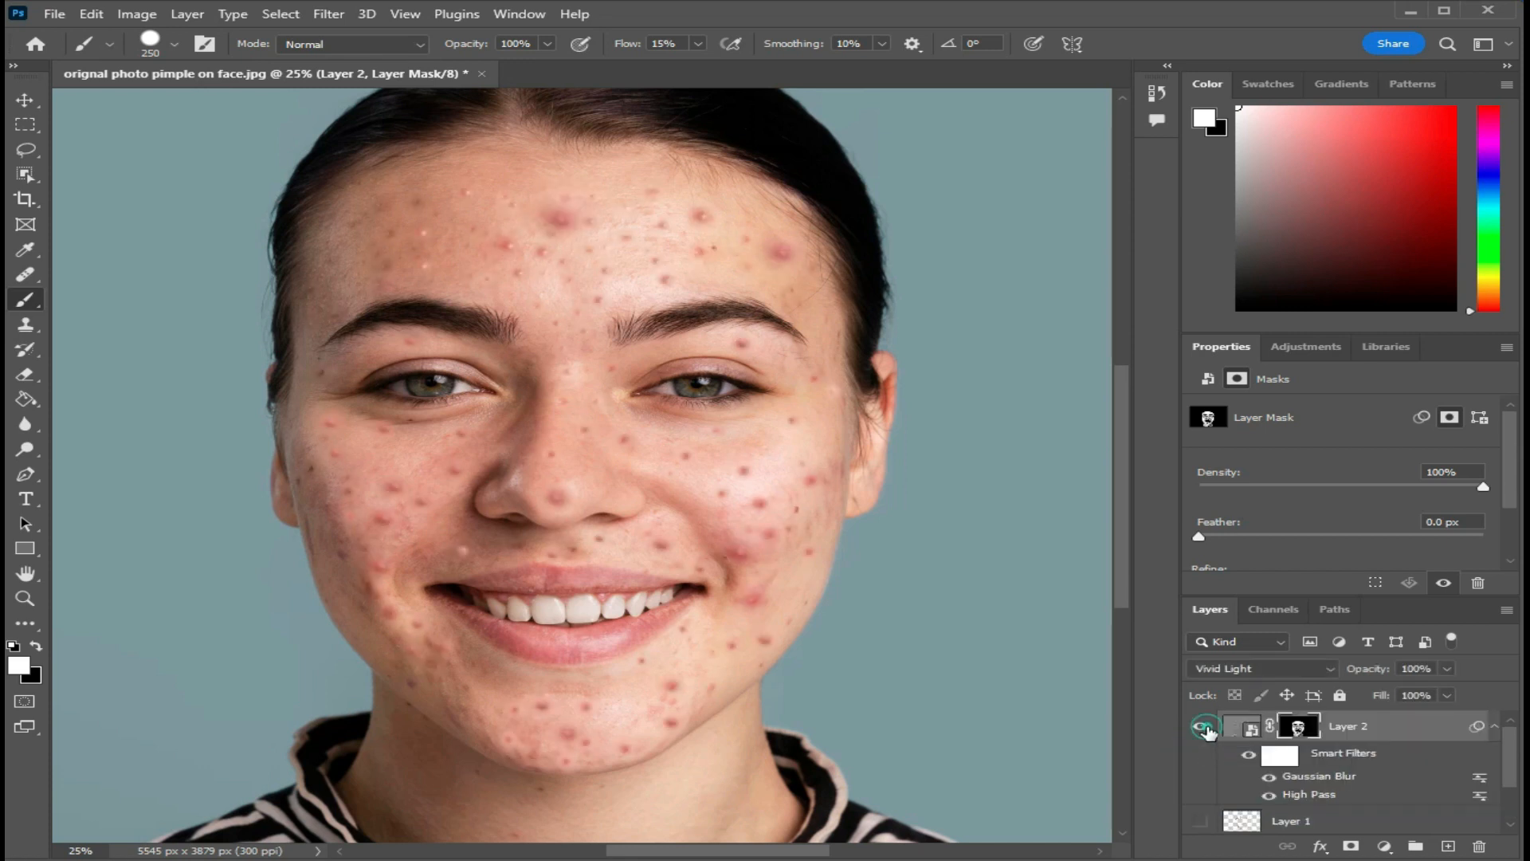
pyautogui.scroll(-2, 1221, 750)
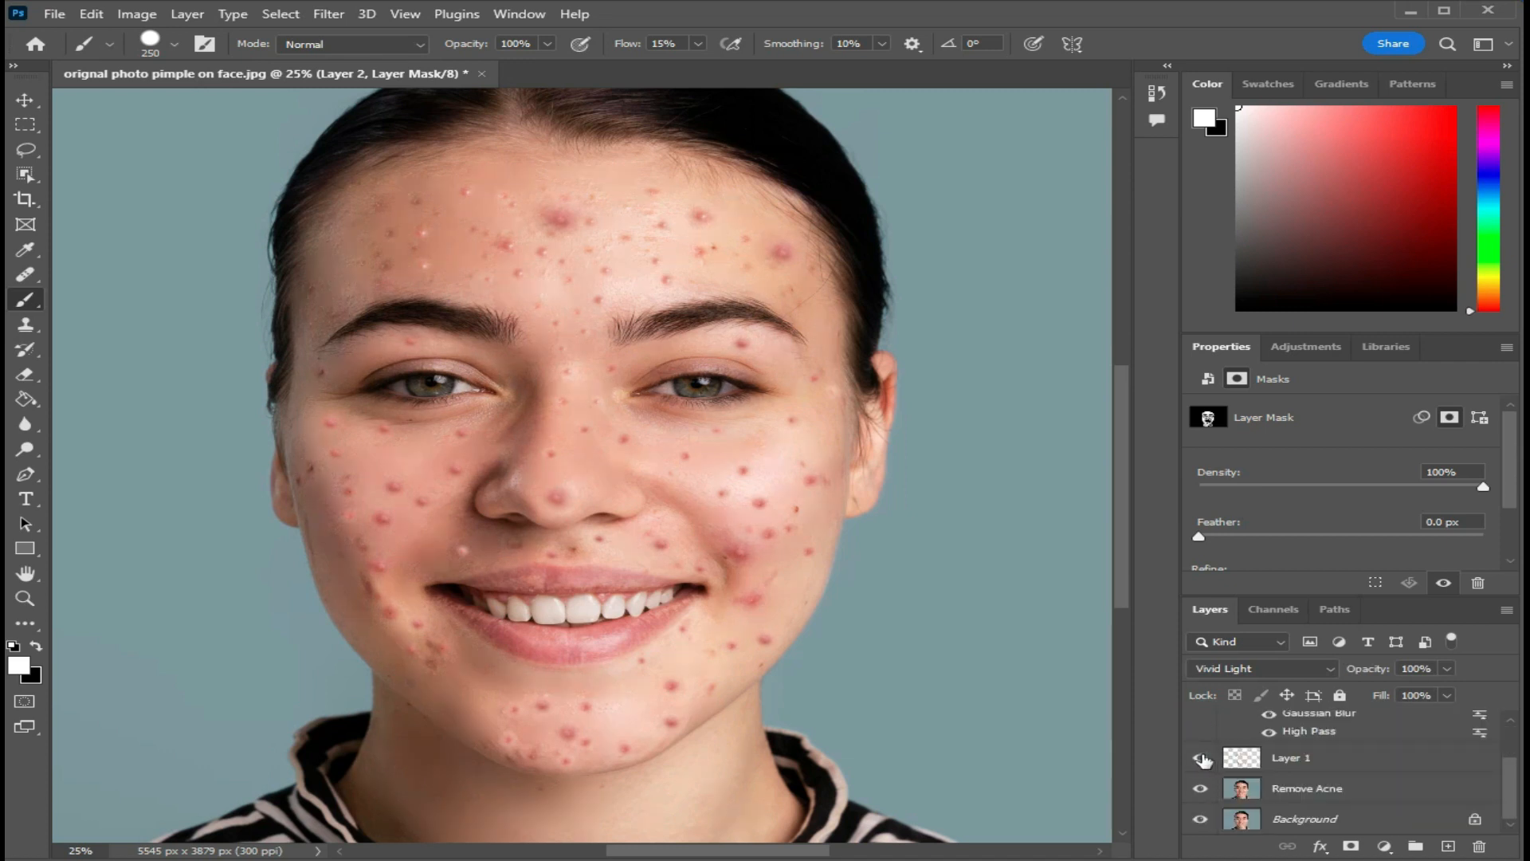
pyautogui.click(1201, 758)
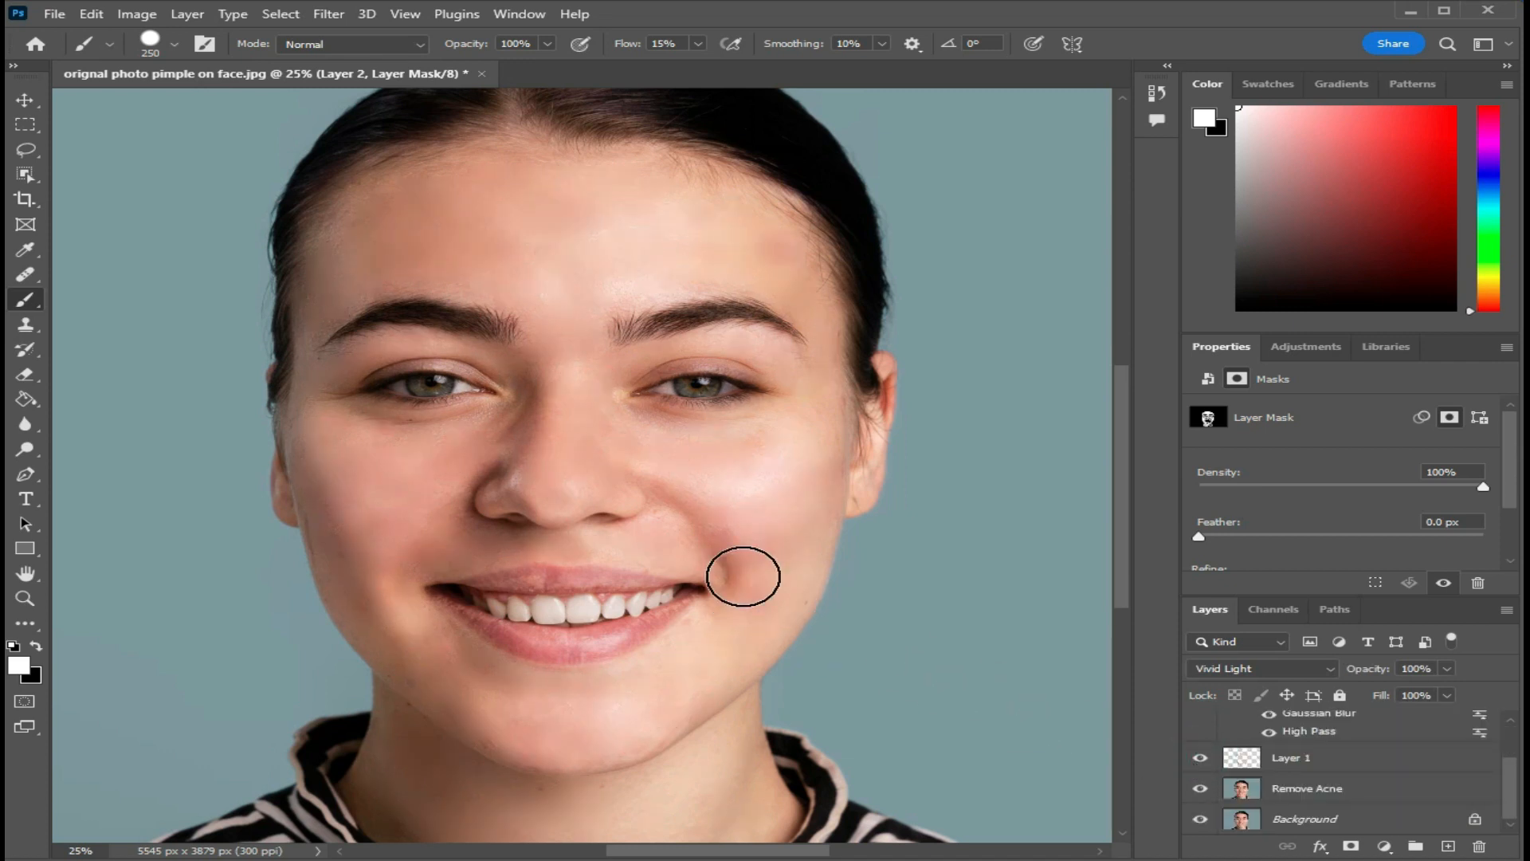